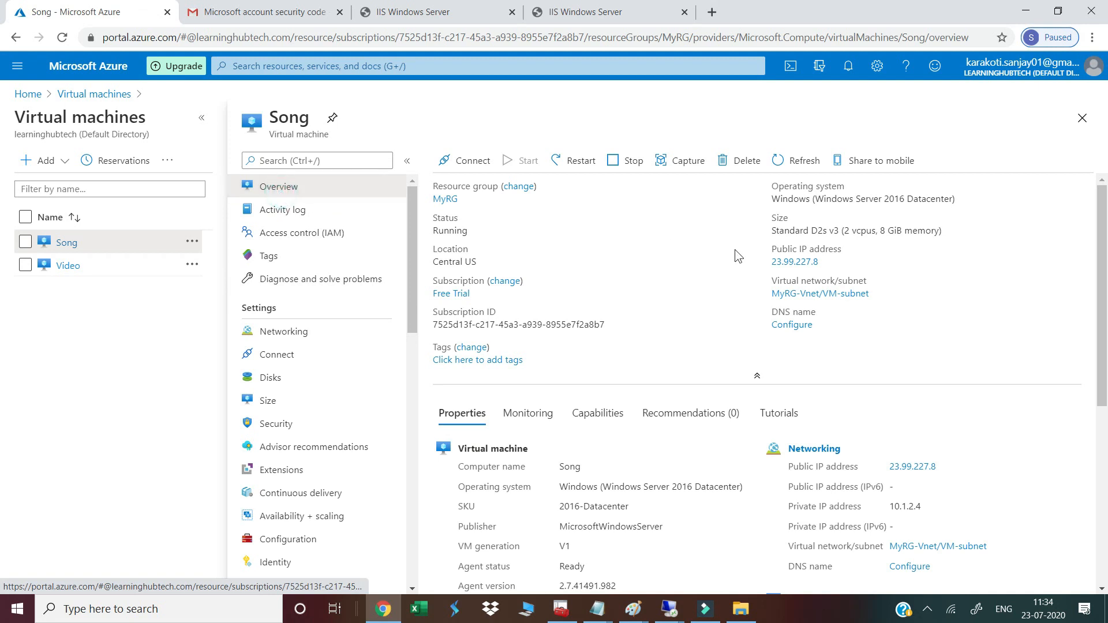
- Copy the Song virtual machine's public IP address, 23.99.227.8, and load it in a new browser tab
{"action": "left_click", "coordinate": [827, 262]}
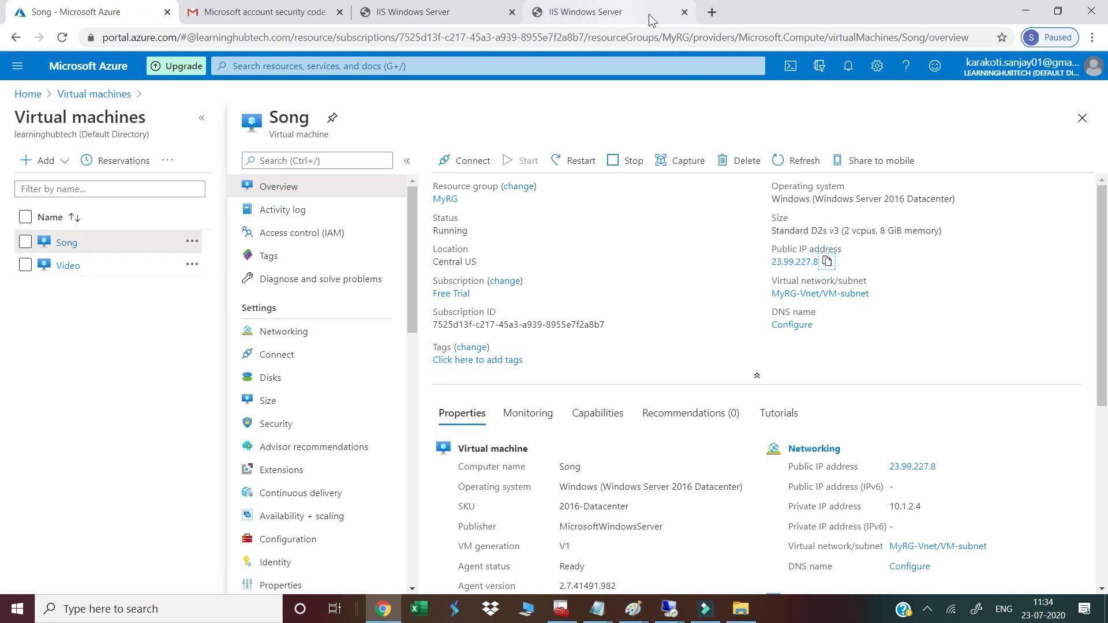
{"action": "left_click", "coordinate": [712, 12]}
{"action": "left_click", "coordinate": [561, 40]}
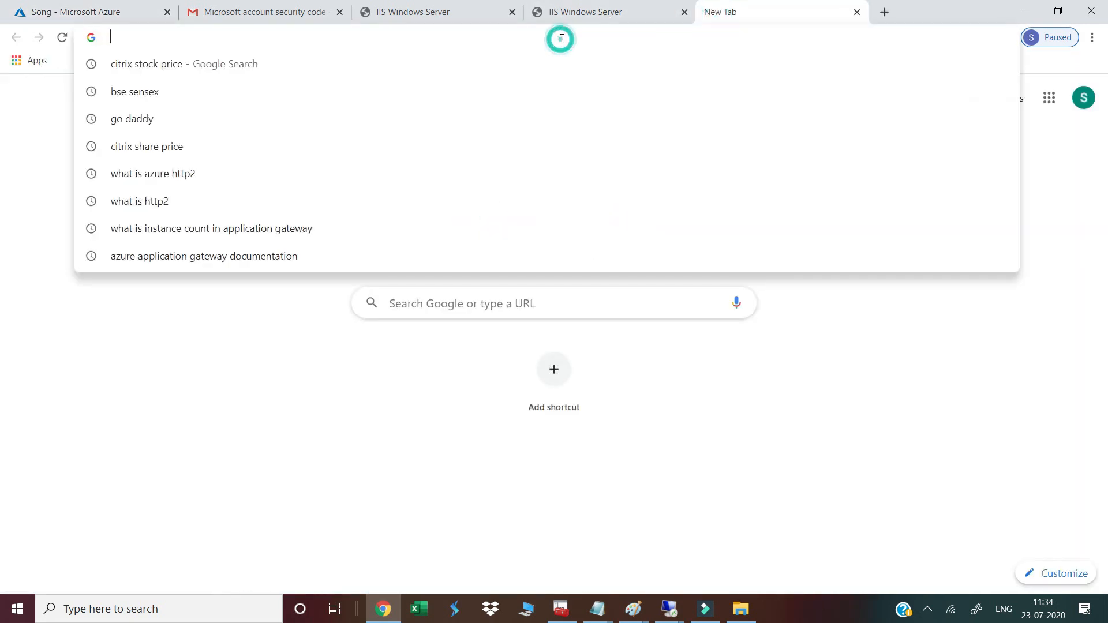
{"action": "key", "text": "ctrl+v"}
{"action": "key", "text": "Return"}
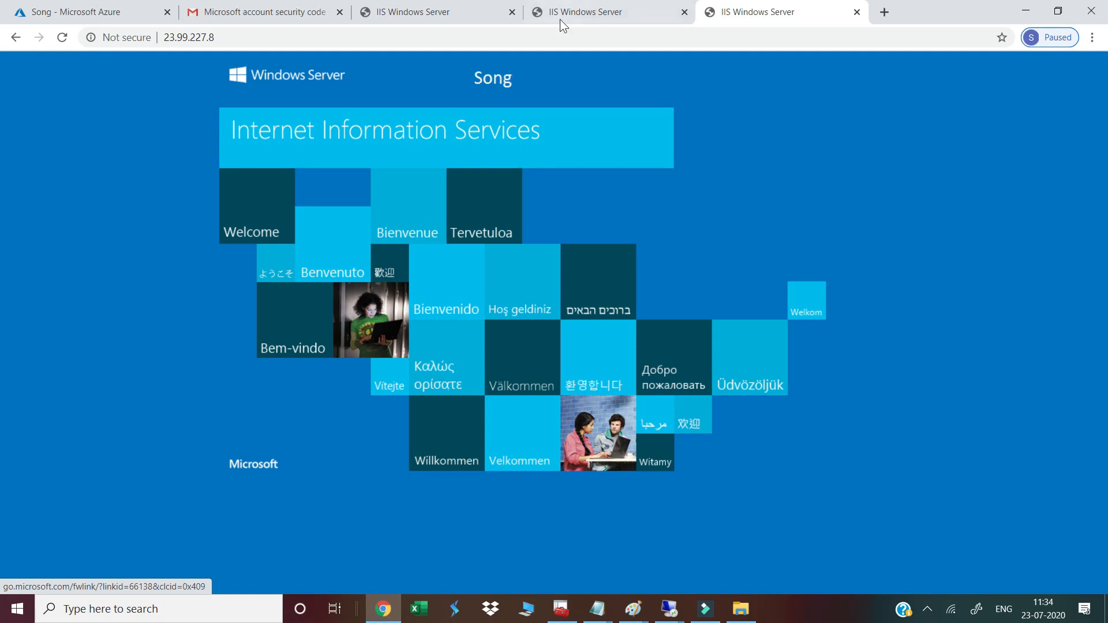
- Close the email tab, copy the Video virtual machine's public IP address, and load 23.99.255.108 in the tab showing the Song page
{"action": "left_click", "coordinate": [75, 10]}
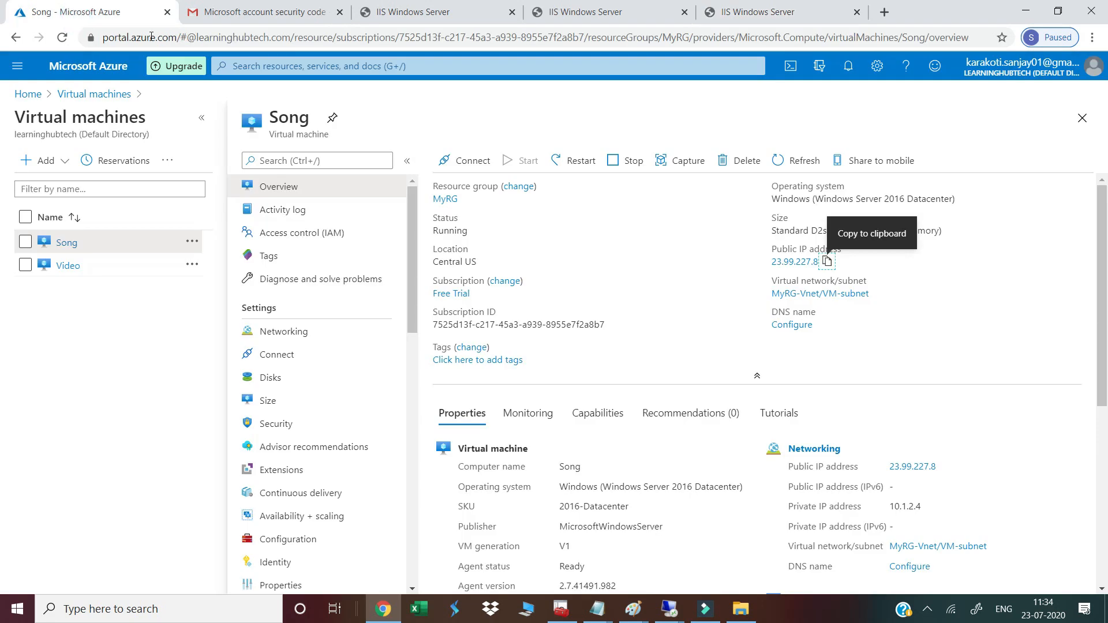
{"action": "left_click", "coordinate": [339, 12]}
{"action": "left_click", "coordinate": [68, 266]}
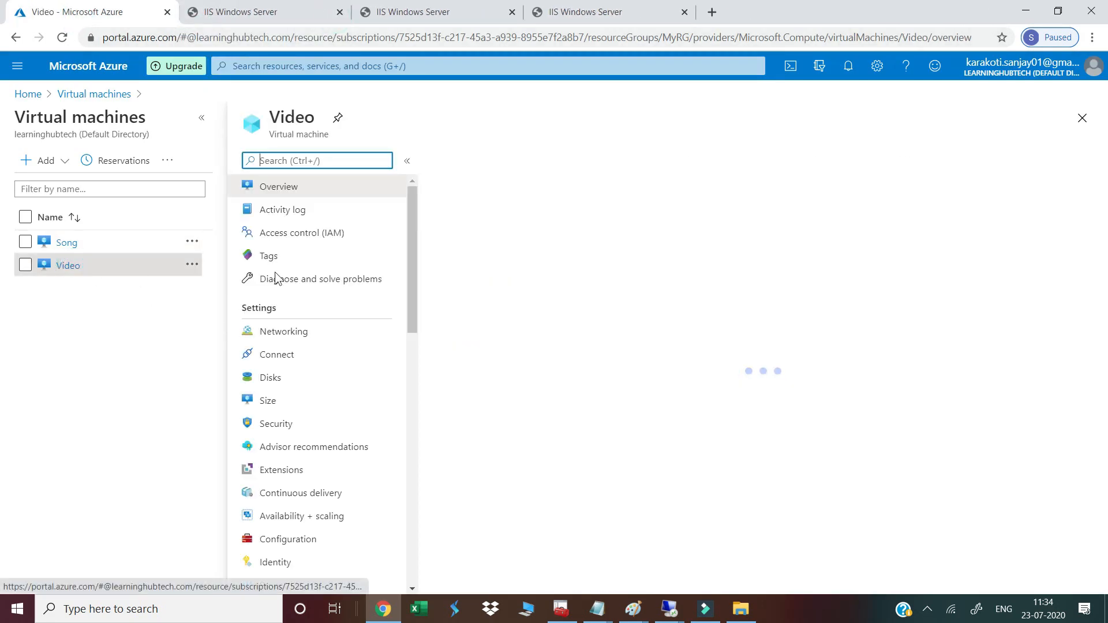
{"action": "left_click", "coordinate": [837, 262]}
{"action": "left_click", "coordinate": [635, 13]}
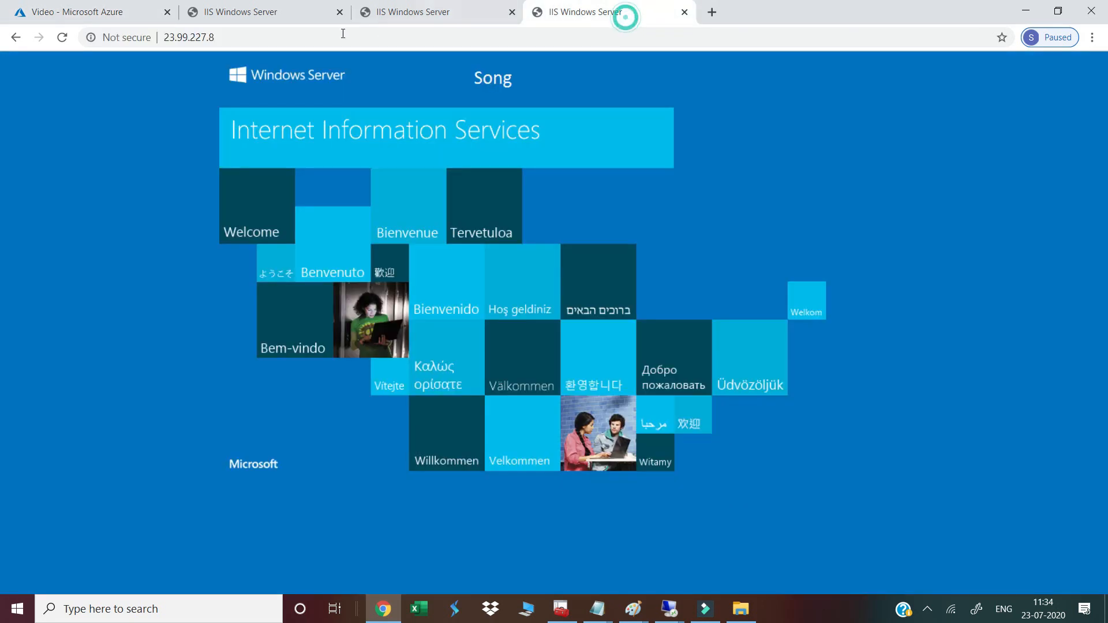
{"action": "left_click", "coordinate": [322, 36]}
{"action": "key", "text": "ctrl+v"}
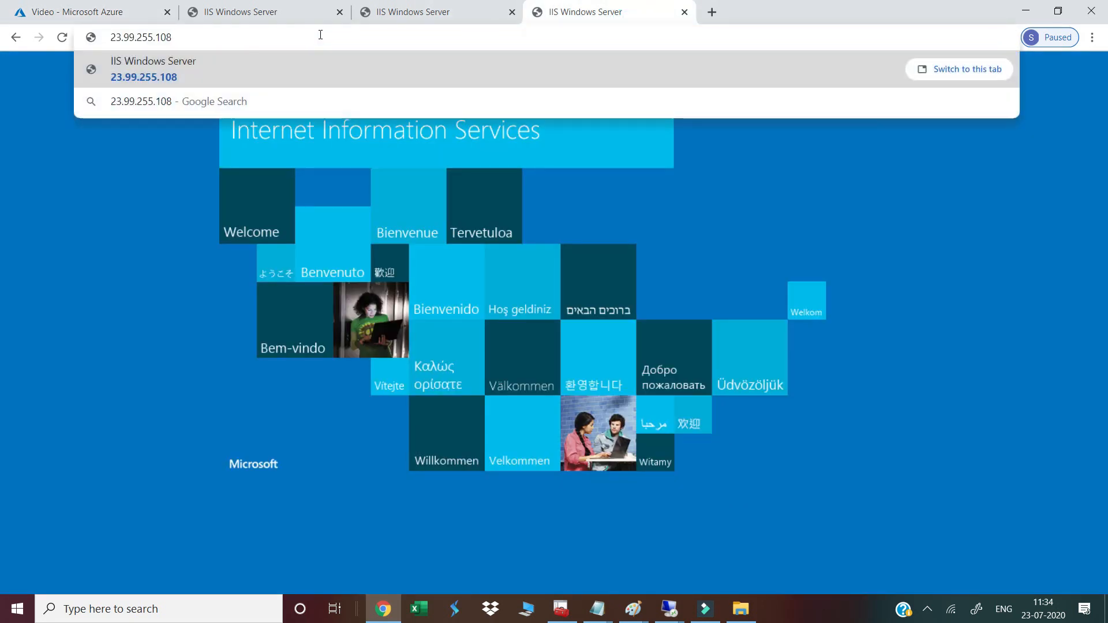
{"action": "key", "text": "Return"}
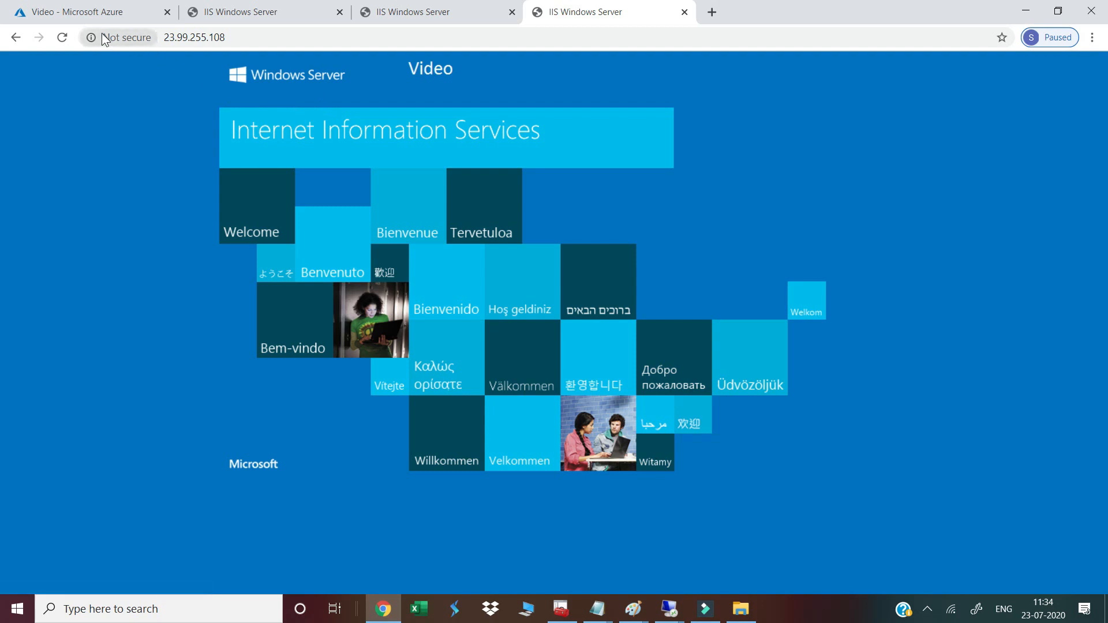
- Return to the Azure portal, open the Application gateways service and start creating a new application gateway
{"action": "left_click", "coordinate": [87, 12]}
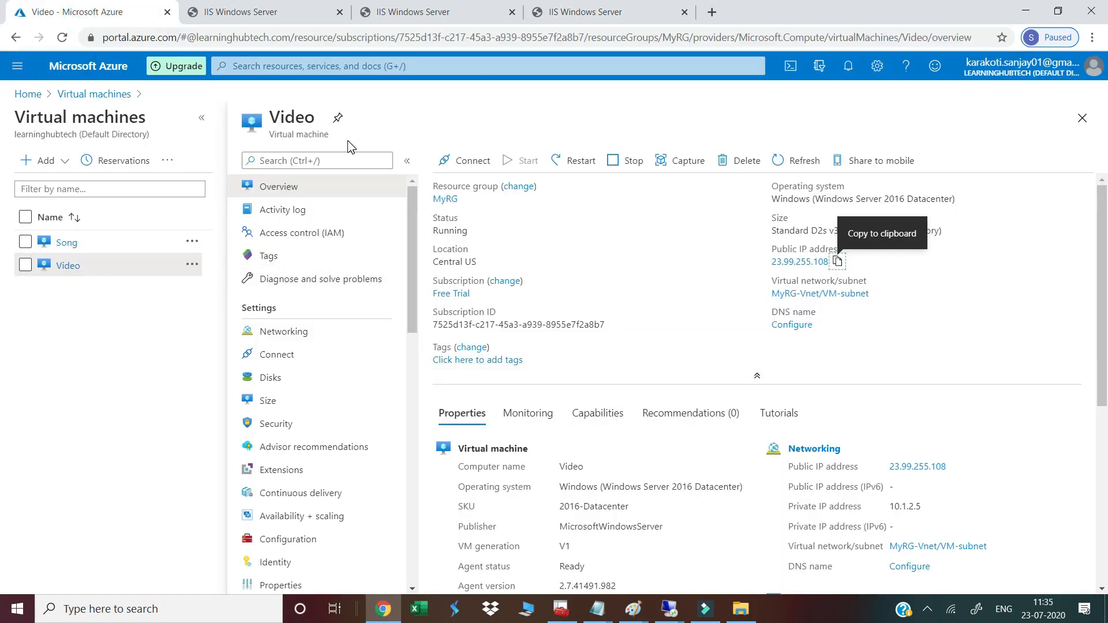
{"action": "left_click", "coordinate": [366, 64]}
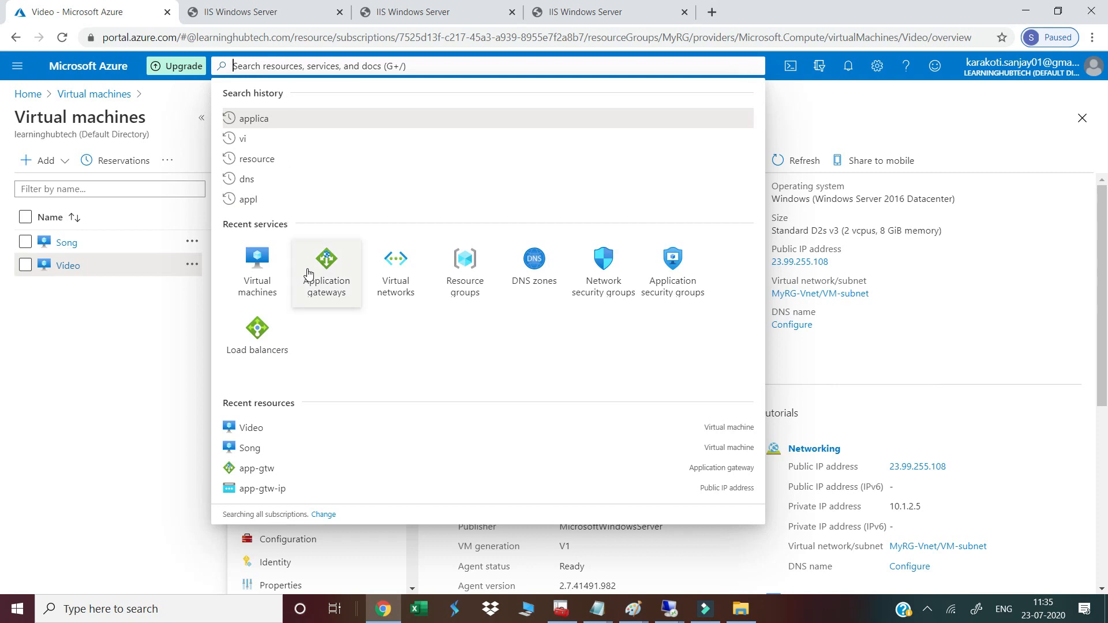
{"action": "left_click", "coordinate": [326, 305]}
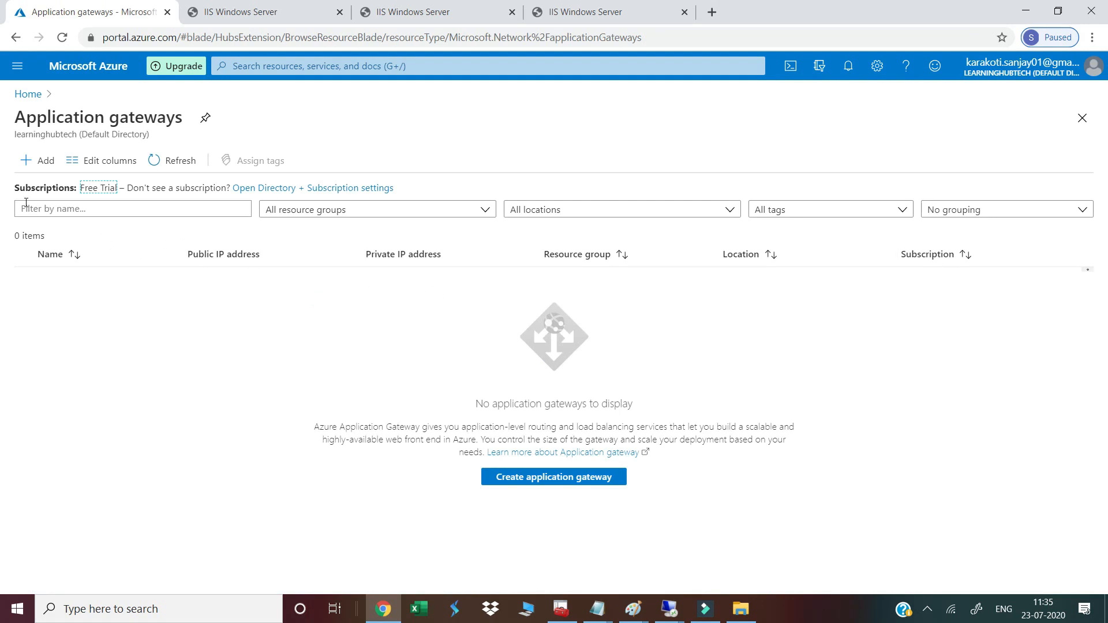
{"action": "left_click", "coordinate": [543, 477]}
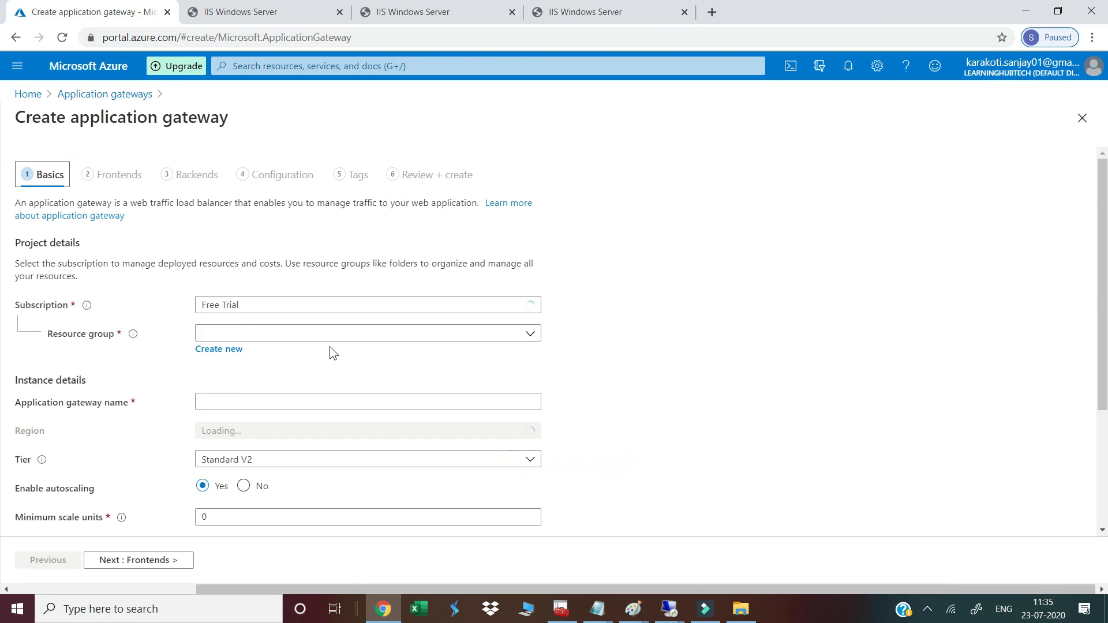
- Assign the gateway to resource group MyRG, name it App-gateway and set its region to Central US
{"action": "left_click", "coordinate": [229, 334]}
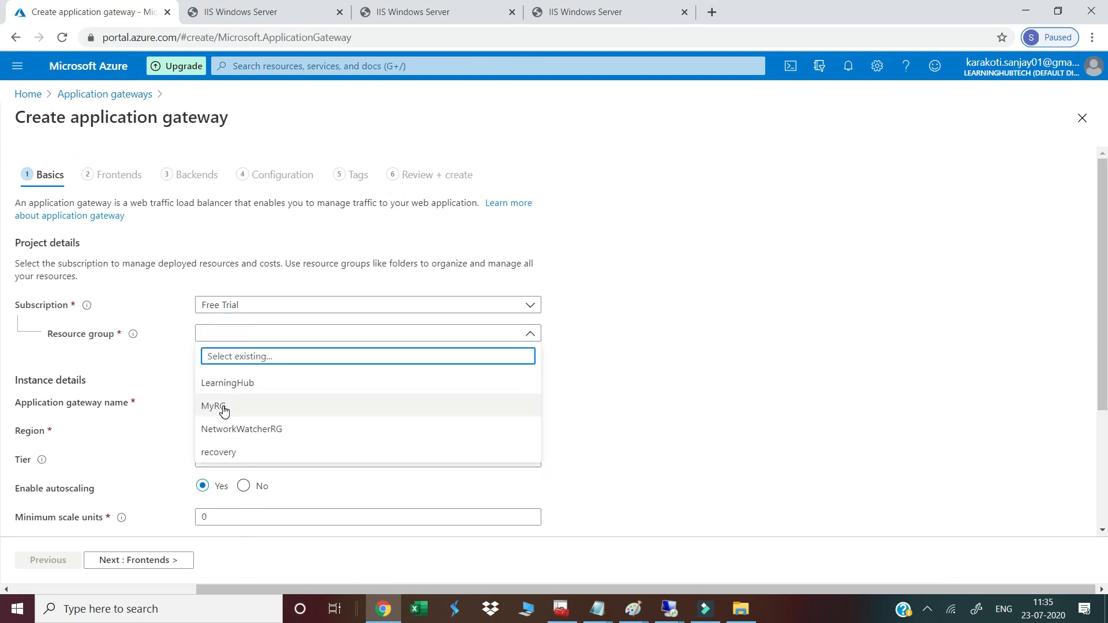
{"action": "left_click", "coordinate": [220, 405]}
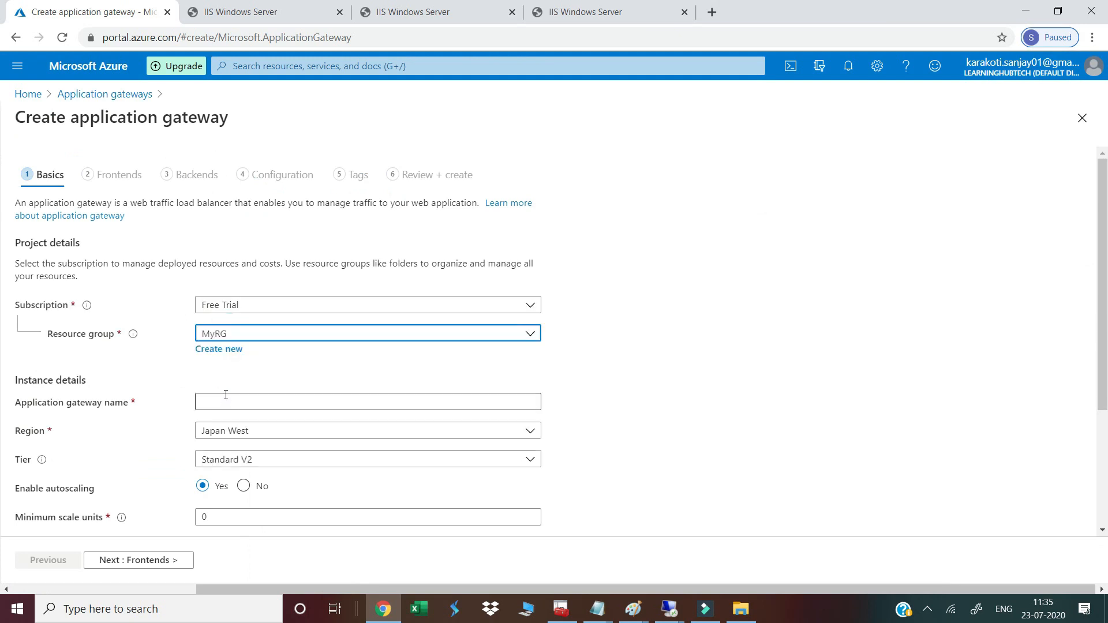
{"action": "left_click", "coordinate": [217, 399]}
{"action": "type", "text": "App-g"}
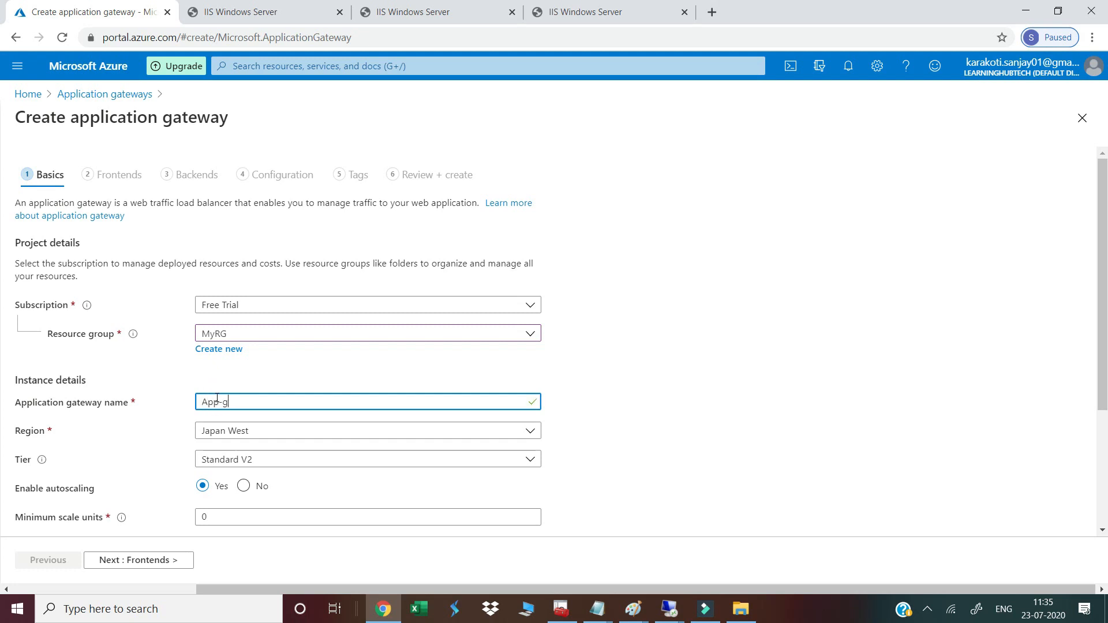
{"action": "type", "text": "ateway"}
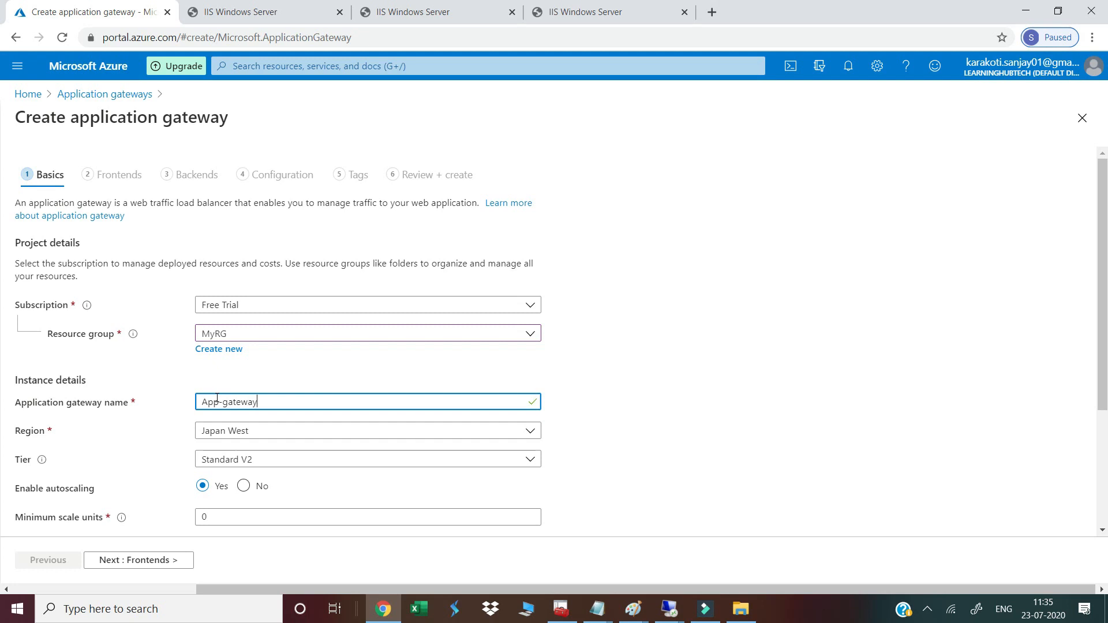
{"action": "left_click", "coordinate": [233, 438]}
{"action": "type", "text": "central"}
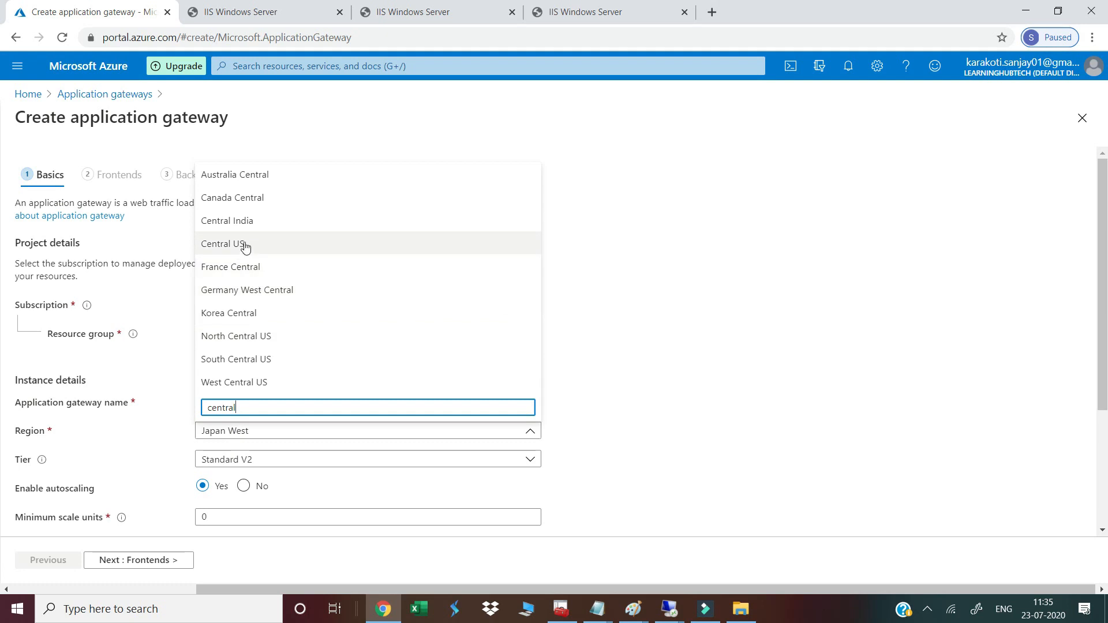
{"action": "left_click", "coordinate": [239, 244]}
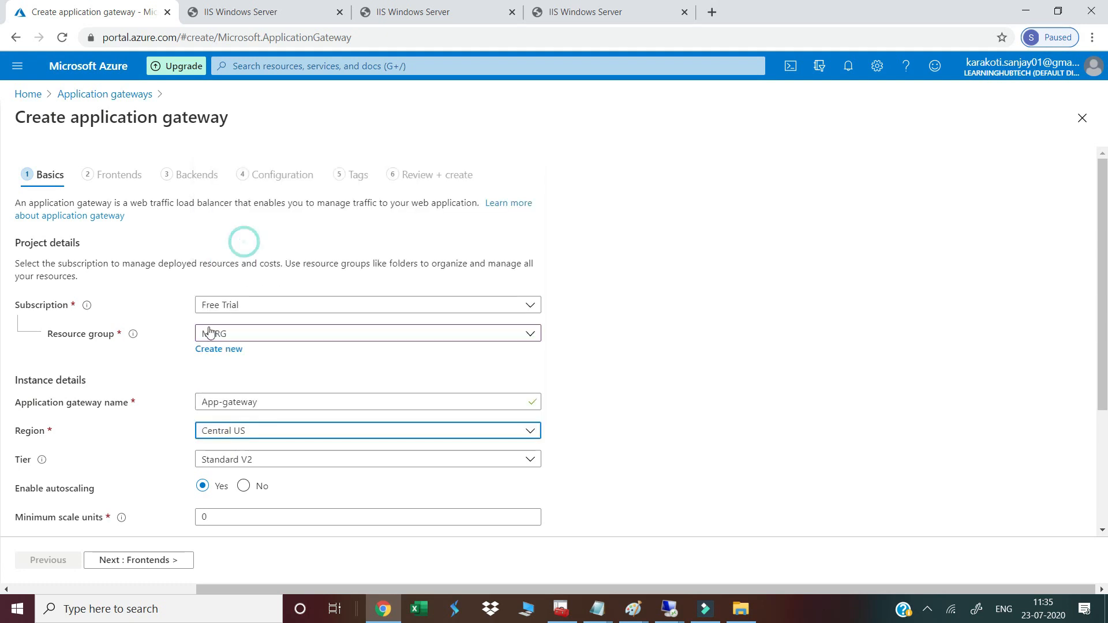
- Switch the gateway tier between Standard and Standard V2 to compare the instance options each one offers
{"action": "scroll", "coordinate": [204, 387], "scroll_direction": "down", "scroll_amount": 2}
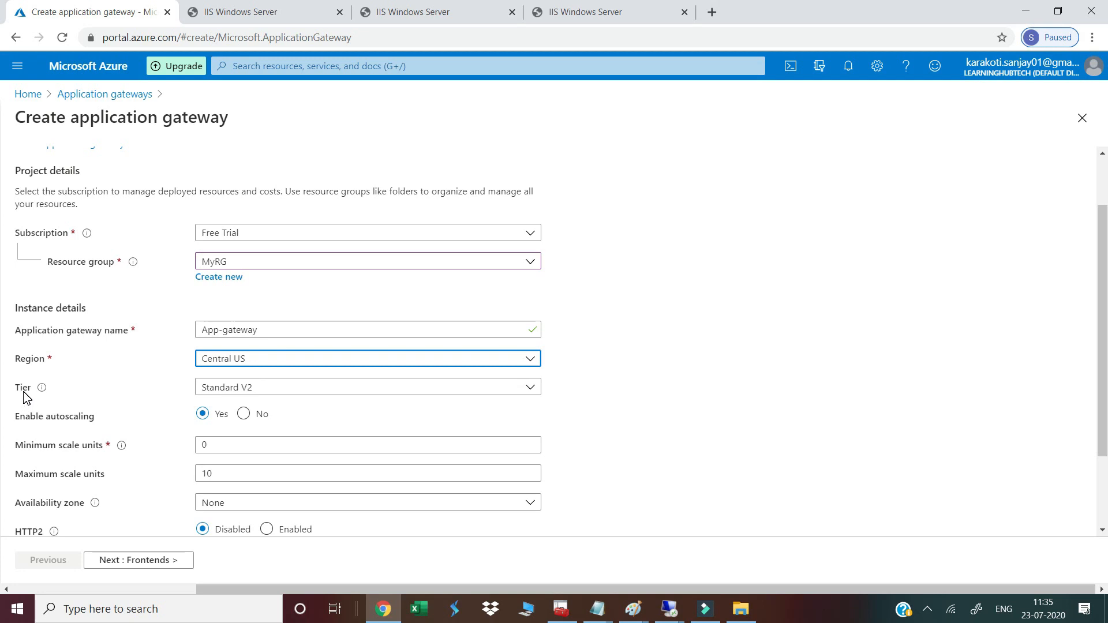
{"action": "left_click", "coordinate": [215, 388]}
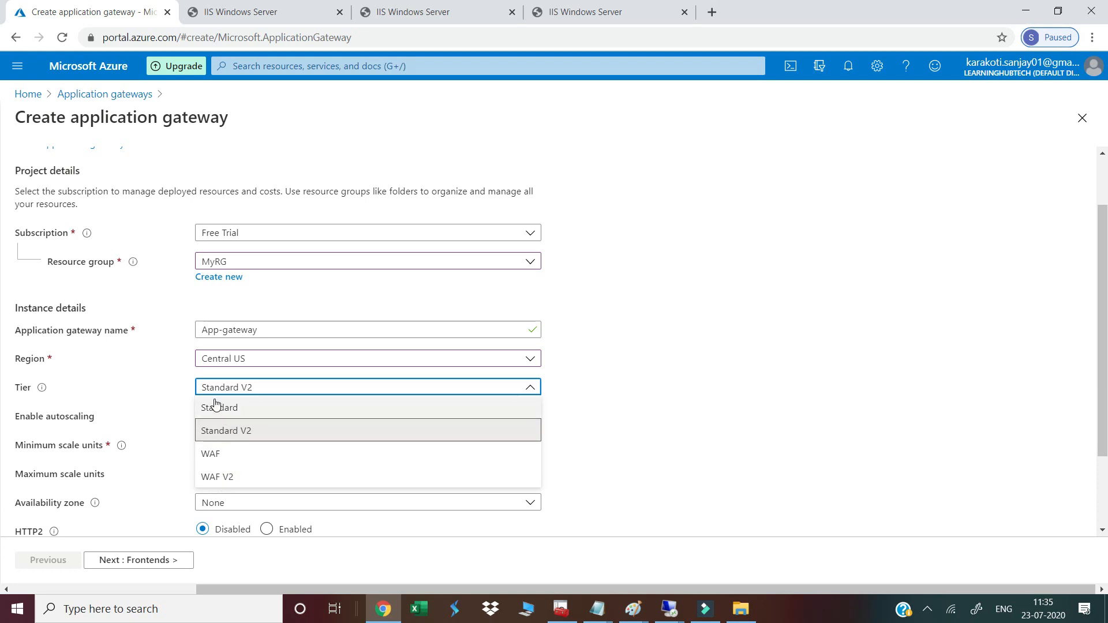
{"action": "left_click", "coordinate": [228, 433]}
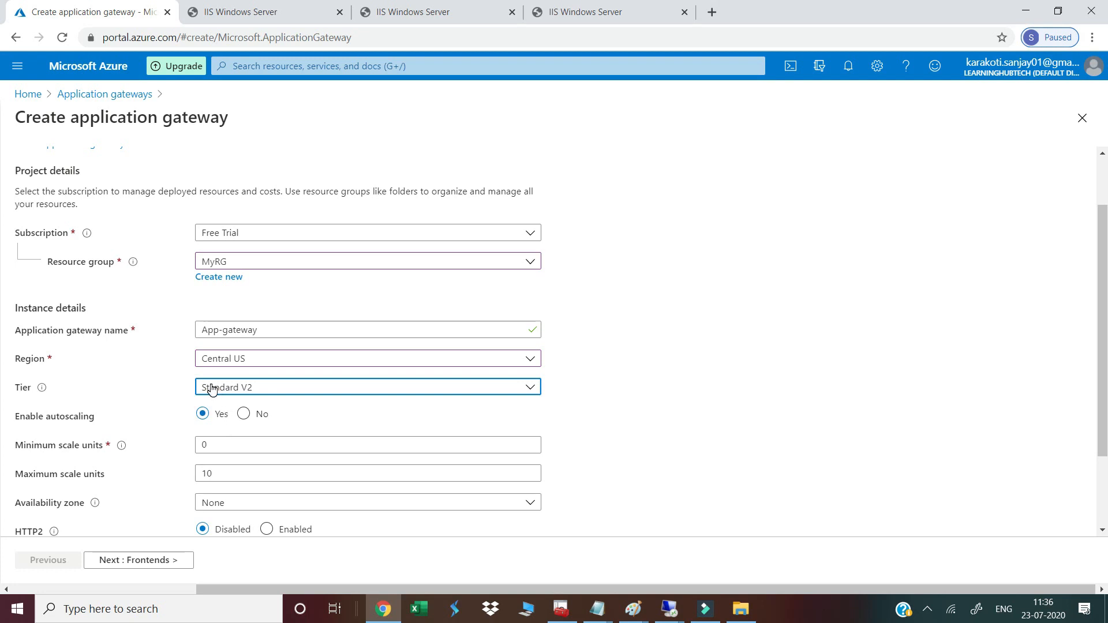
{"action": "left_click", "coordinate": [217, 393]}
{"action": "left_click", "coordinate": [214, 407]}
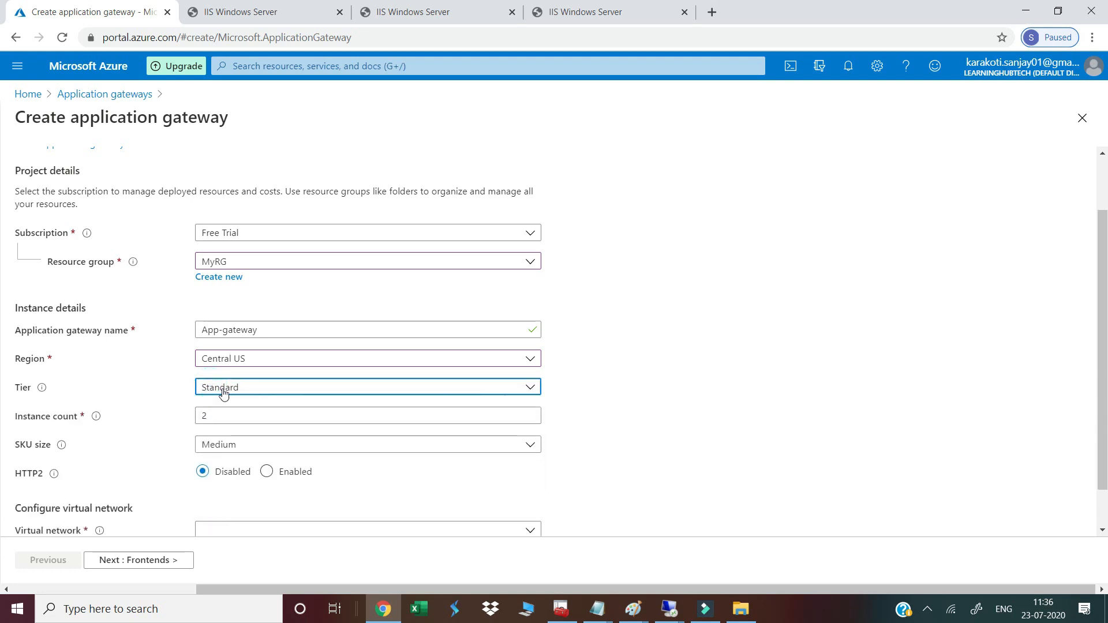
{"action": "scroll", "coordinate": [112, 426], "scroll_direction": "down", "scroll_amount": 1}
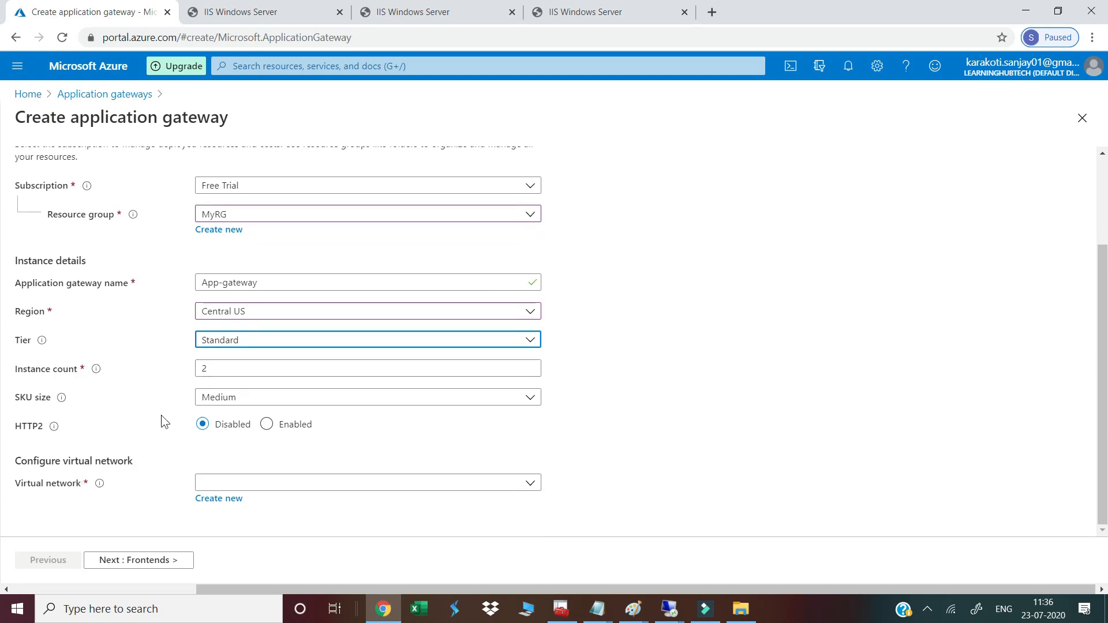
{"action": "left_click", "coordinate": [219, 342]}
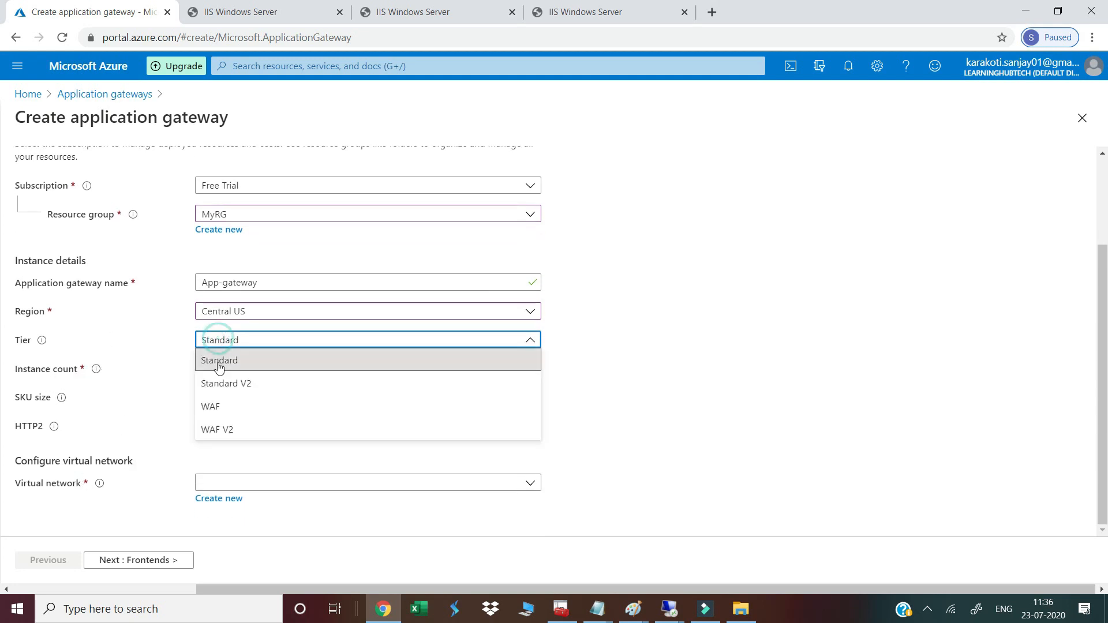
{"action": "left_click", "coordinate": [219, 382]}
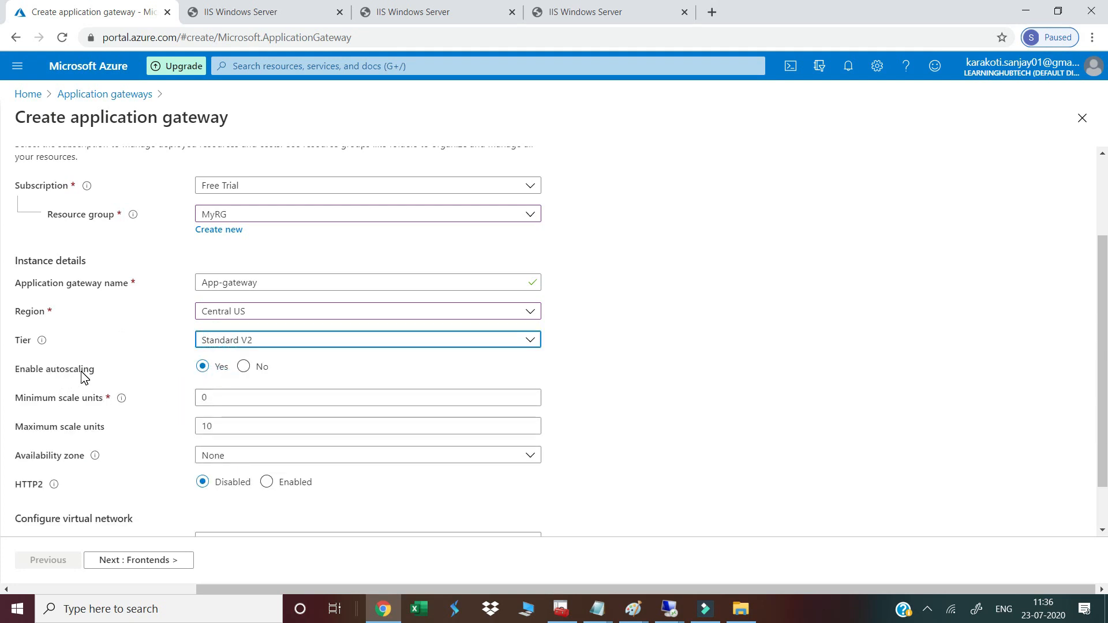
- Set the application gateway's tier to WAF V2
{"action": "mouse_move", "coordinate": [92, 456]}
{"action": "left_click", "coordinate": [236, 340]}
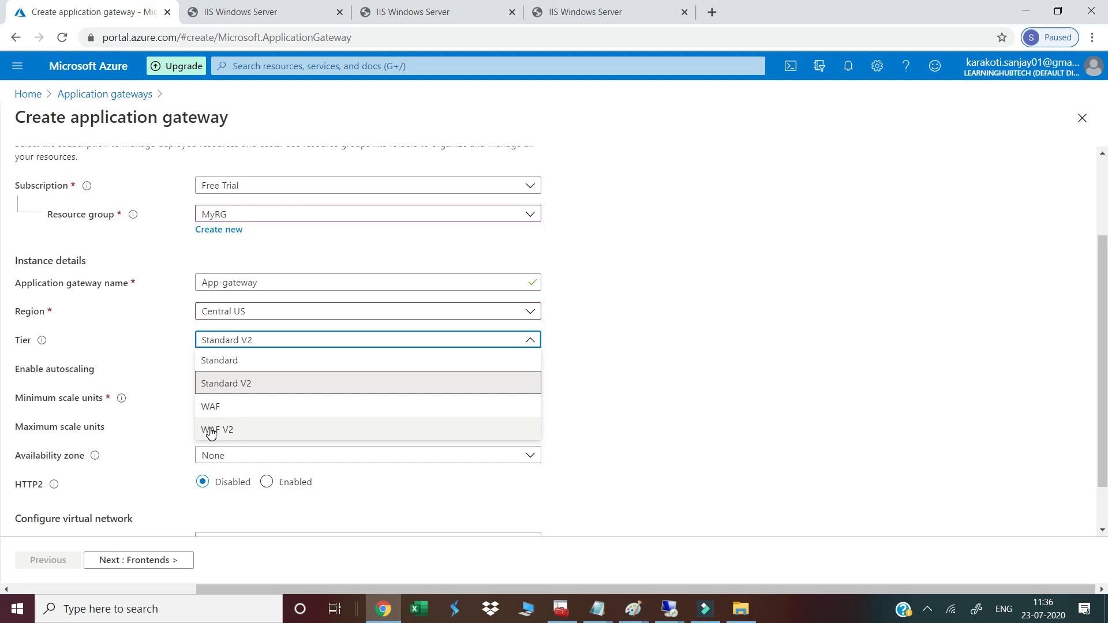
{"action": "left_click", "coordinate": [210, 430]}
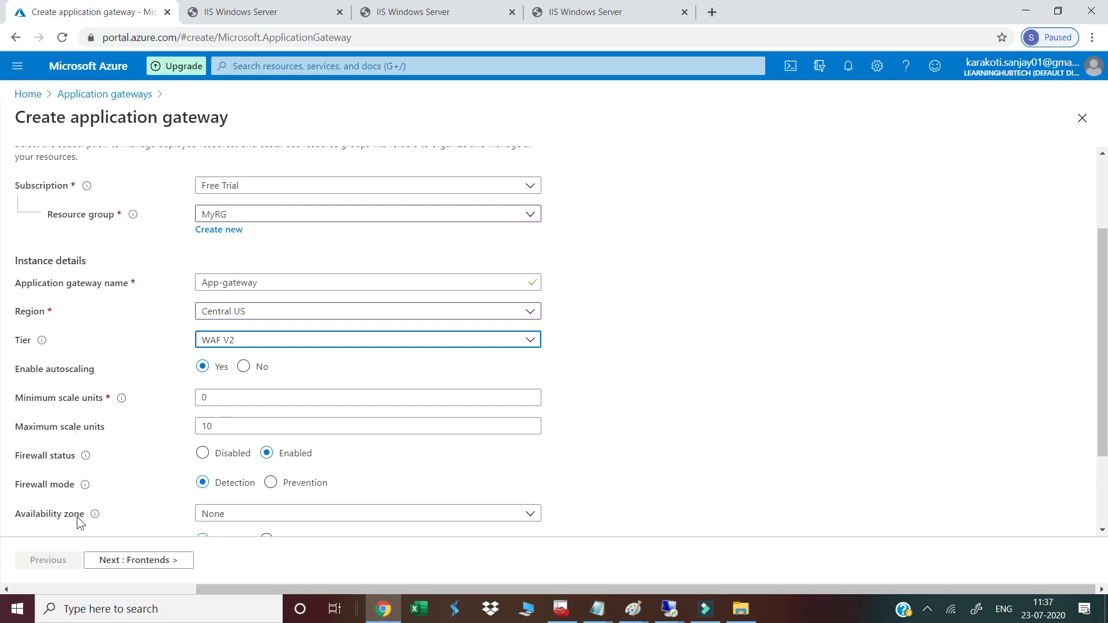
{"action": "left_click", "coordinate": [232, 340]}
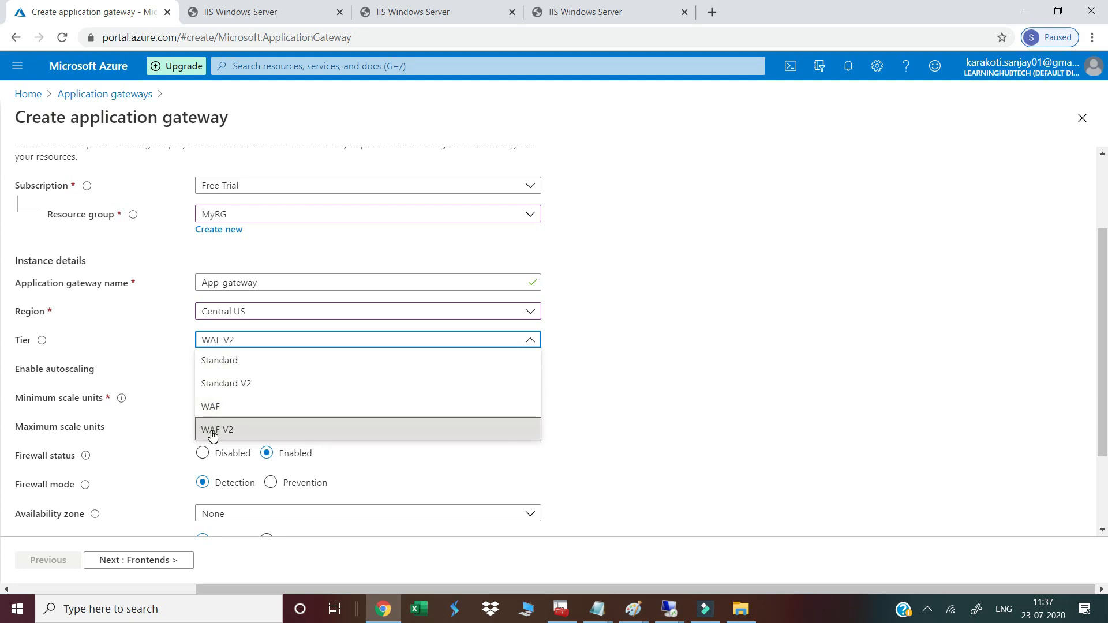
{"action": "left_click", "coordinate": [212, 431]}
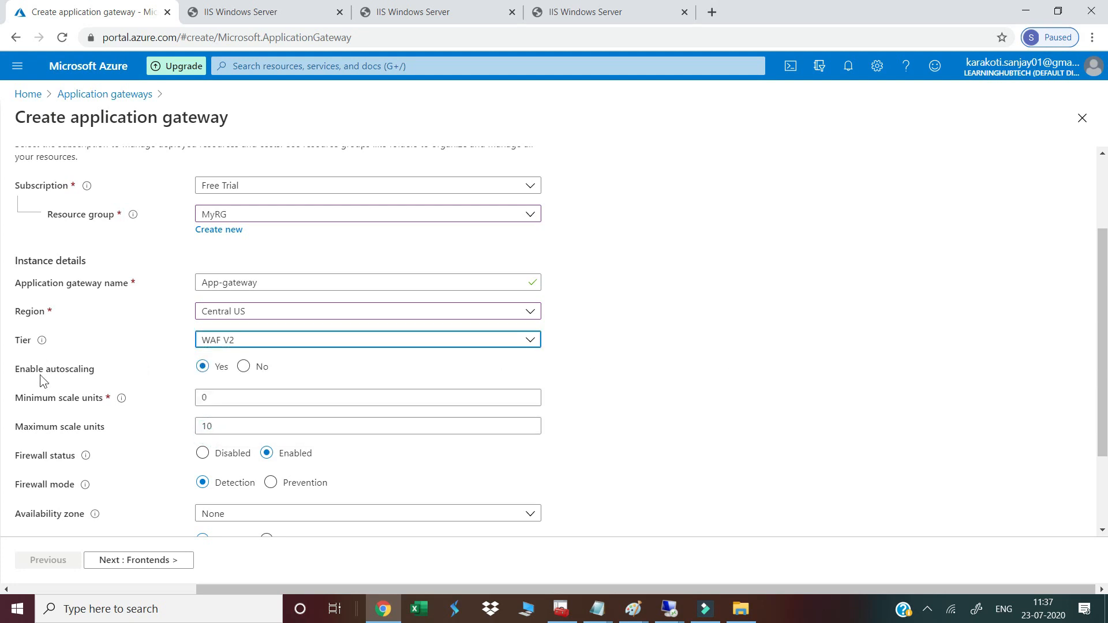
- Turn off autoscaling, set the scale units to 1 and set the firewall status to Disabled
{"action": "left_click", "coordinate": [243, 367]}
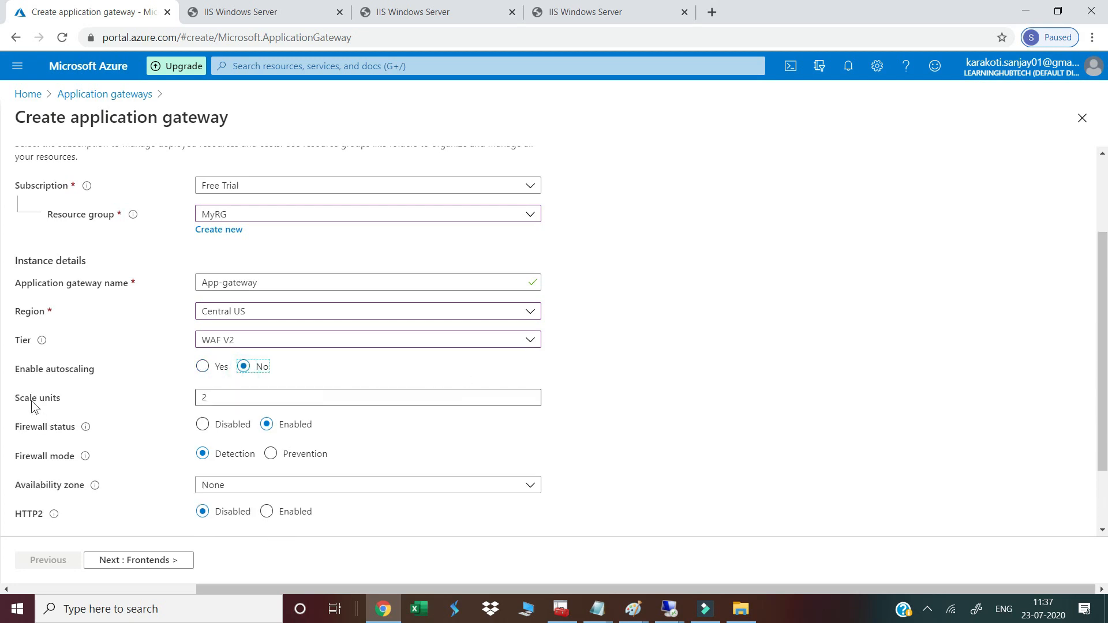
{"action": "key", "text": "Tab"}
{"action": "type", "text": "1"}
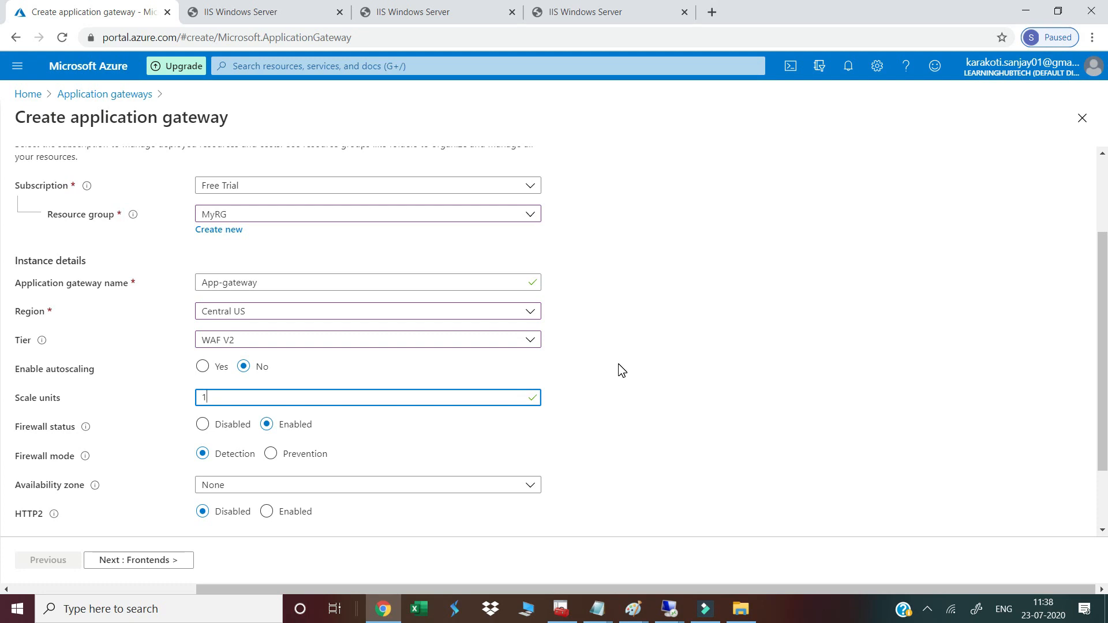
{"action": "left_click", "coordinate": [202, 424]}
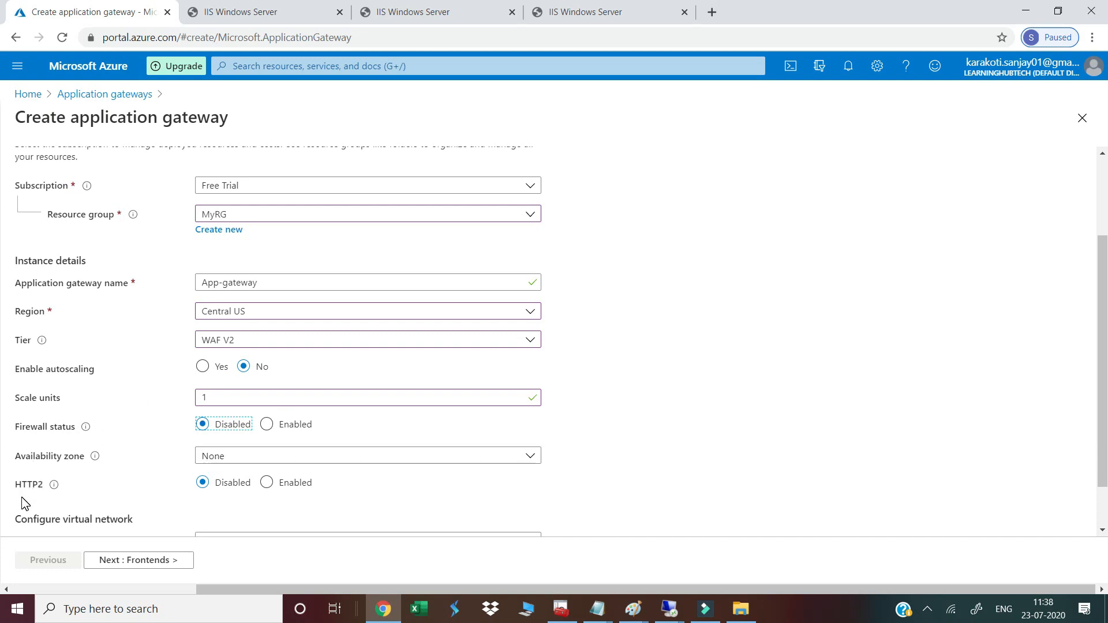
- Open Paint and draw two similar rectangles side by side in the lower middle of the blank canvas
{"action": "left_click", "coordinate": [121, 610]}
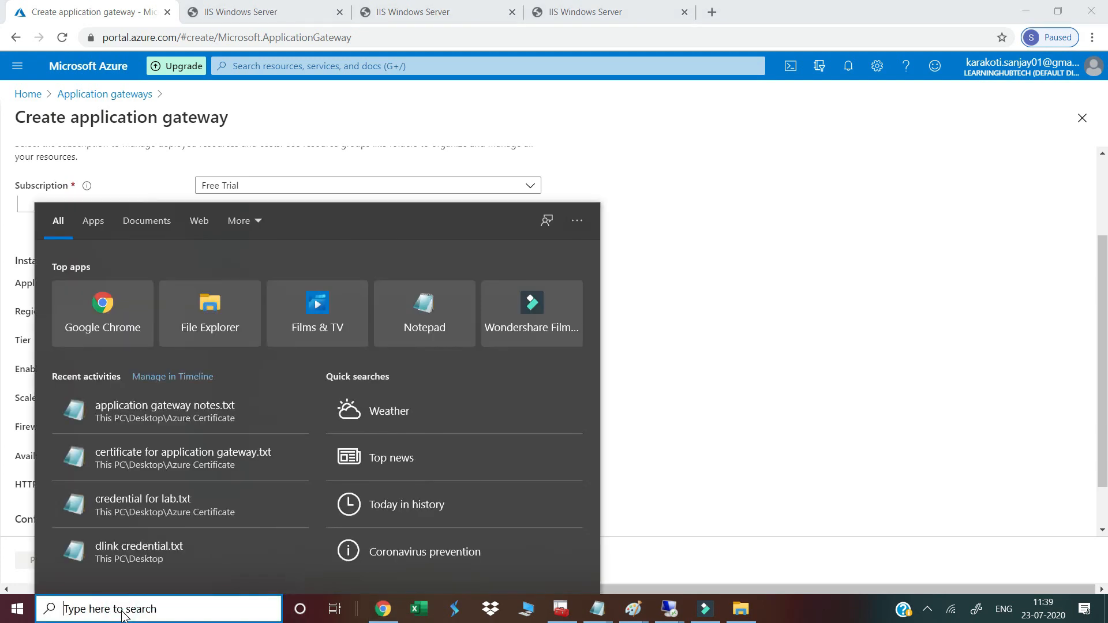
{"action": "type", "text": "pai"}
{"action": "key", "text": "Return"}
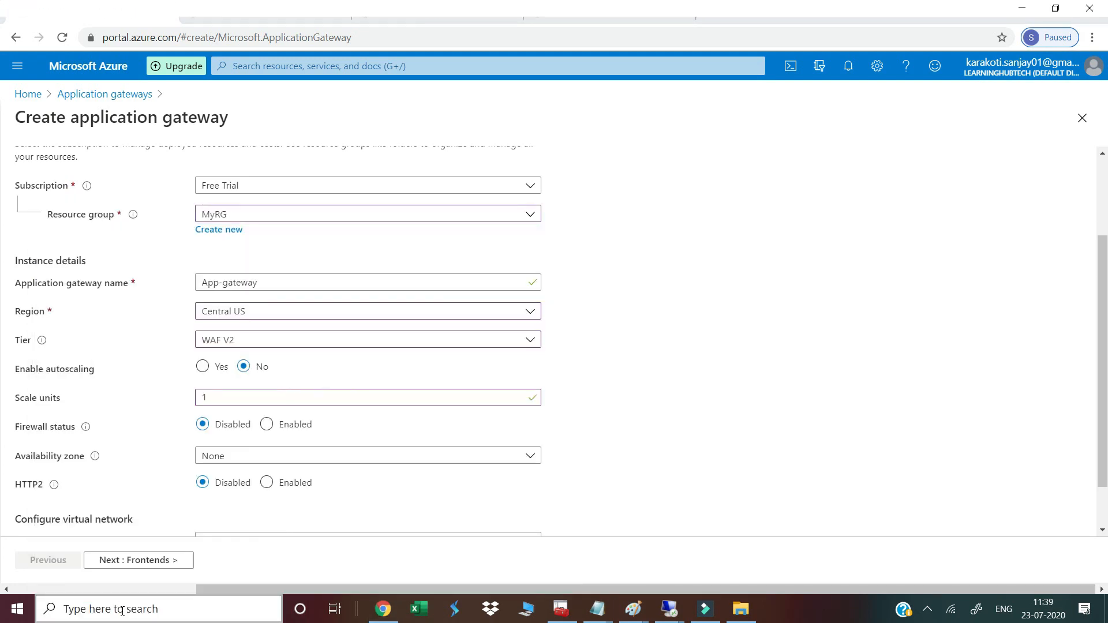
{"action": "left_click", "coordinate": [297, 44]}
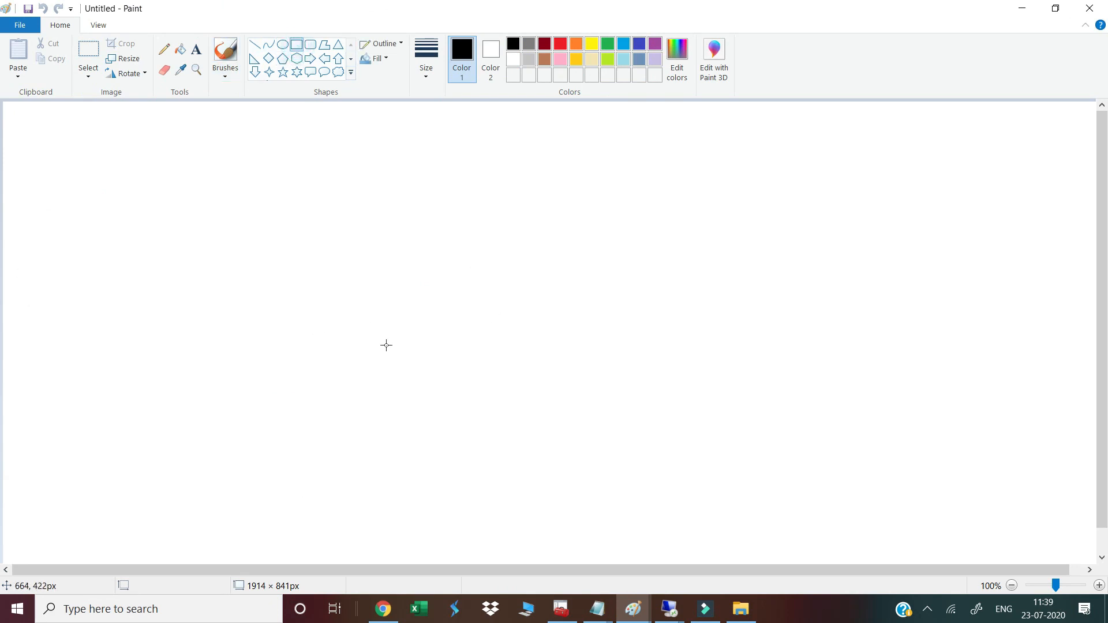
{"action": "left_click_drag", "start_coordinate": [387, 352], "coordinate": [502, 435]}
{"action": "left_click_drag", "start_coordinate": [681, 346], "coordinate": [787, 431]}
{"action": "left_click_drag", "start_coordinate": [700, 383], "coordinate": [678, 388]}
- Label the first rectangle Song and the second rectangle Video
{"action": "left_click", "coordinate": [196, 49]}
{"action": "left_click", "coordinate": [406, 392]}
{"action": "type", "text": "Song"}
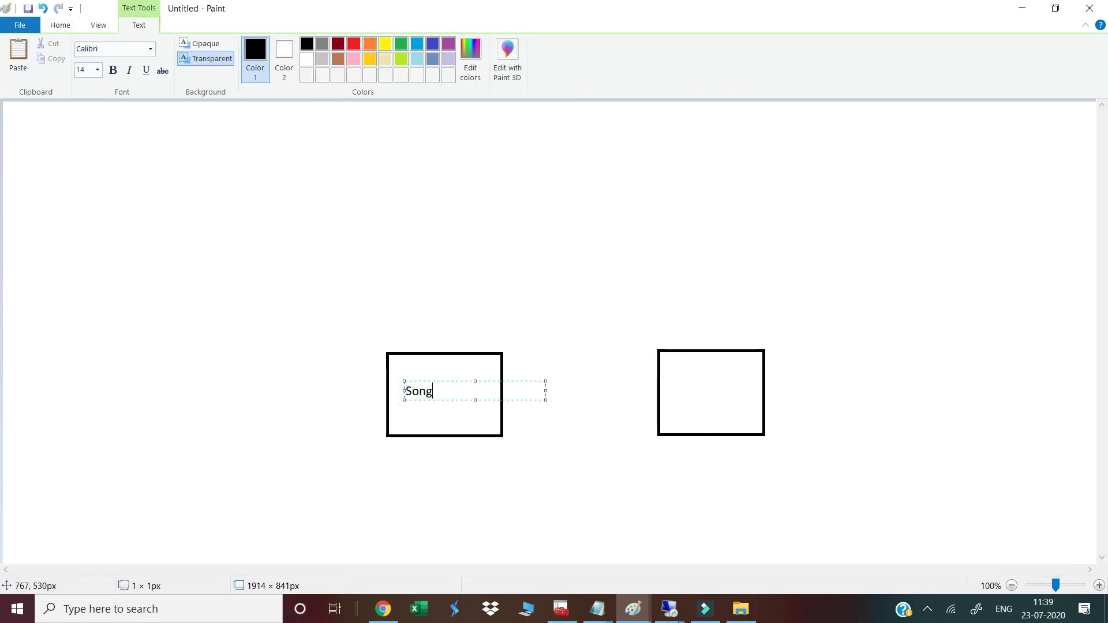
{"action": "left_click", "coordinate": [680, 391]}
{"action": "left_click", "coordinate": [680, 391]}
{"action": "type", "text": "Video"}
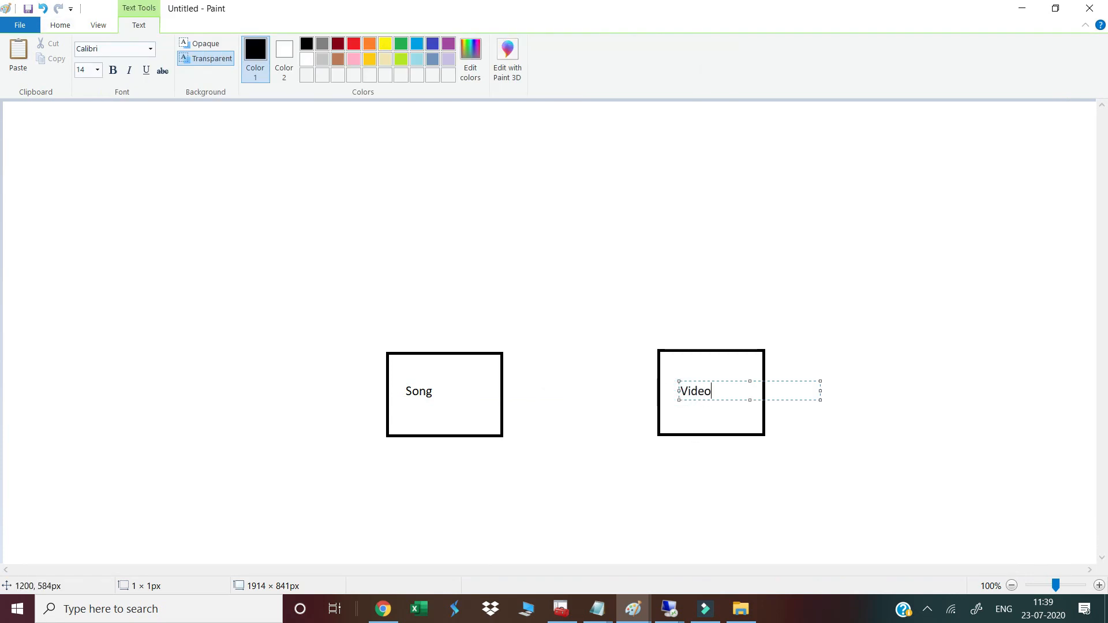
{"action": "left_click", "coordinate": [182, 182]}
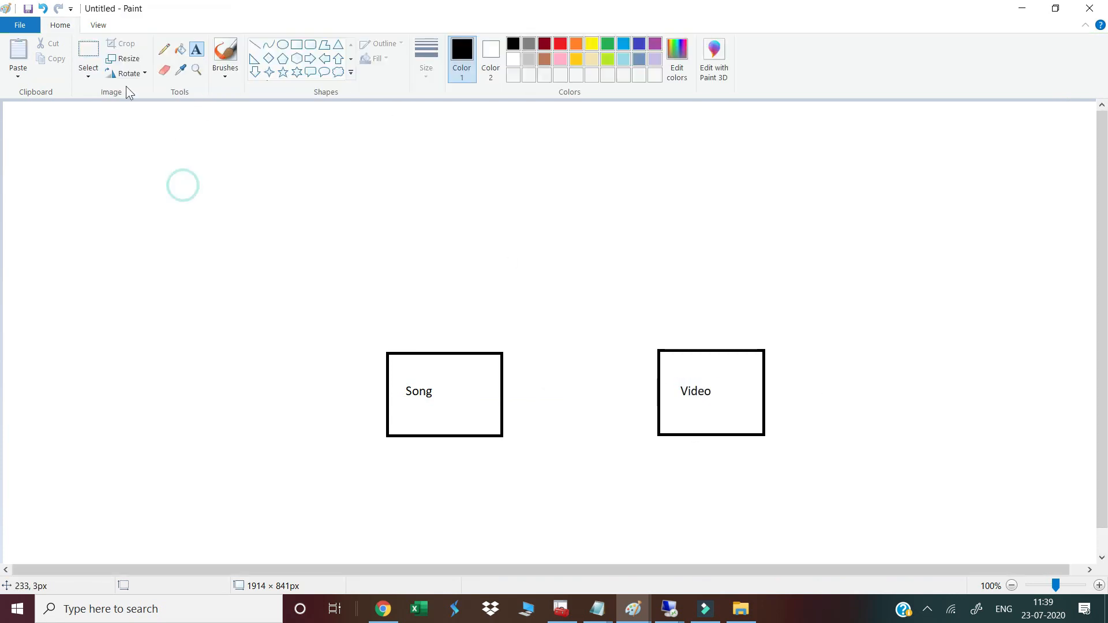
- Draw a wide rectangle about 490 × 175 px and place it centred above the Song and Video boxes
{"action": "left_click", "coordinate": [296, 45]}
{"action": "left_click_drag", "start_coordinate": [419, 215], "coordinate": [703, 316]}
{"action": "left_click_drag", "start_coordinate": [568, 263], "coordinate": [578, 241]}
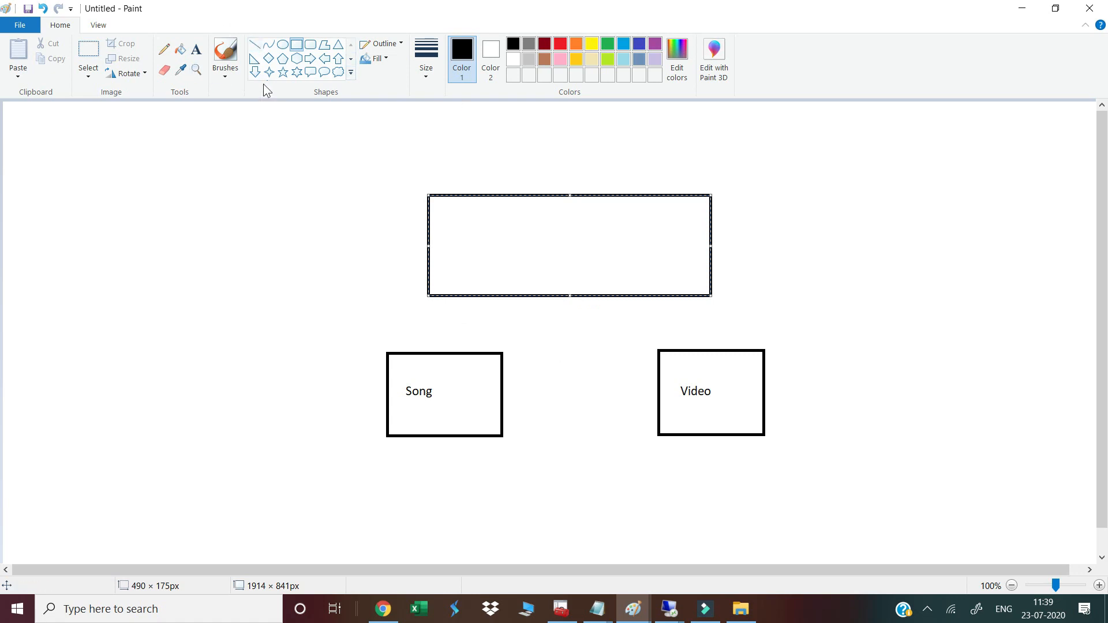
- Draw a small box above the wide rectangle and join the two with a vertical line about 108 px long
{"action": "left_click", "coordinate": [296, 44]}
{"action": "left_click_drag", "start_coordinate": [533, 107], "coordinate": [553, 194]}
{"action": "left_click", "coordinate": [254, 44]}
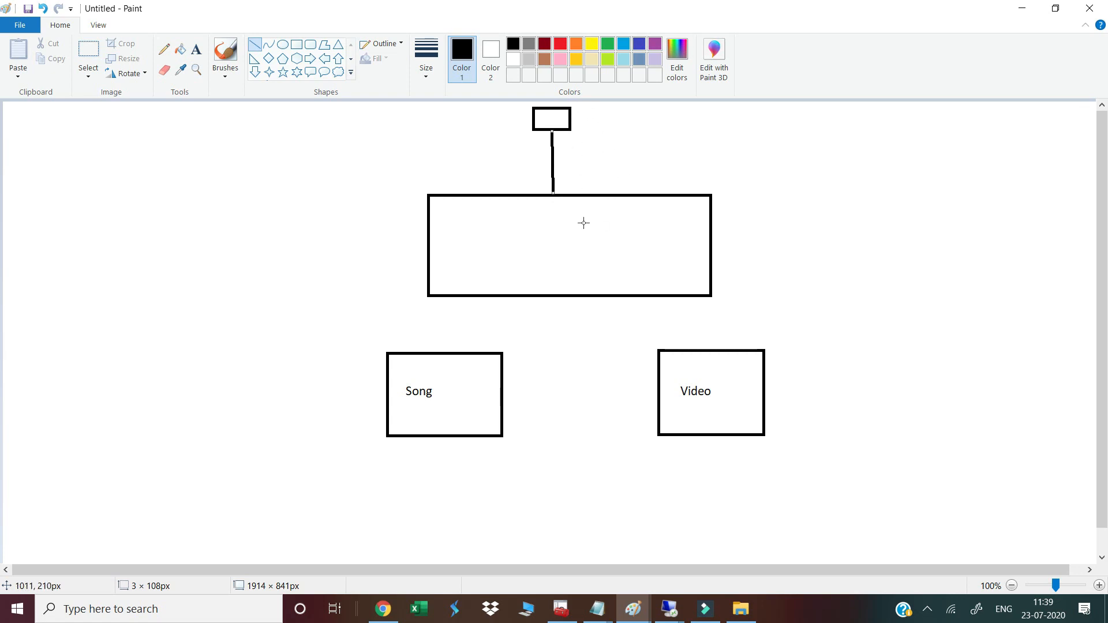
- Label the wide rectangle Application Gateway and shift the text so it sits centred inside the box
{"action": "left_click", "coordinate": [196, 51]}
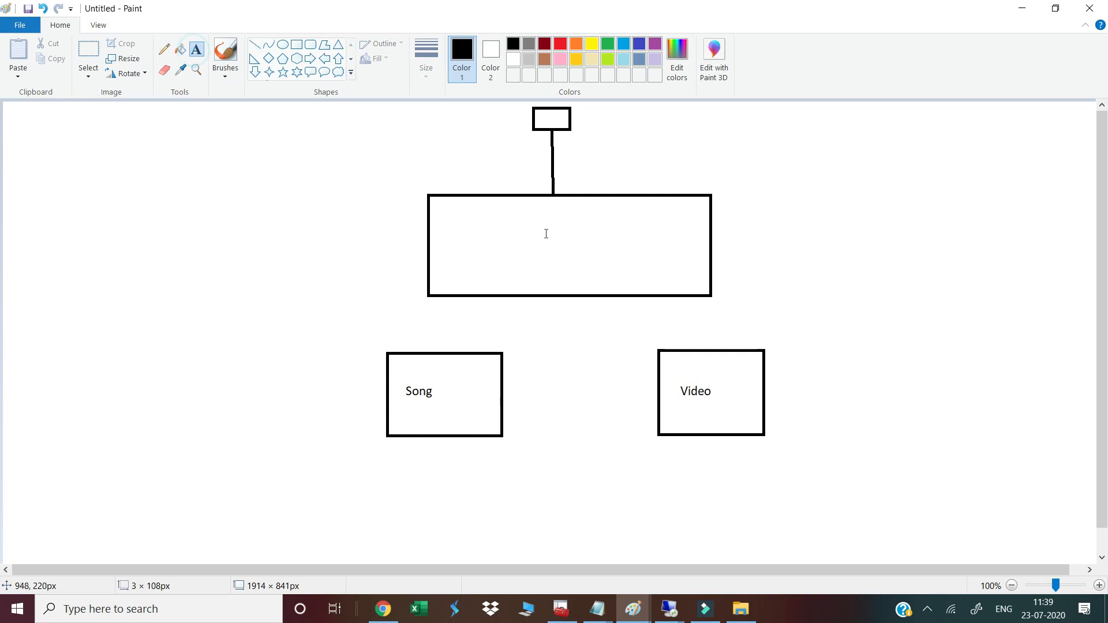
{"action": "left_click", "coordinate": [534, 230]}
{"action": "type", "text": "PW"}
{"action": "key", "text": "BackSpace"}
{"action": "key", "text": "BackSpace"}
{"action": "type", "text": "Ap"}
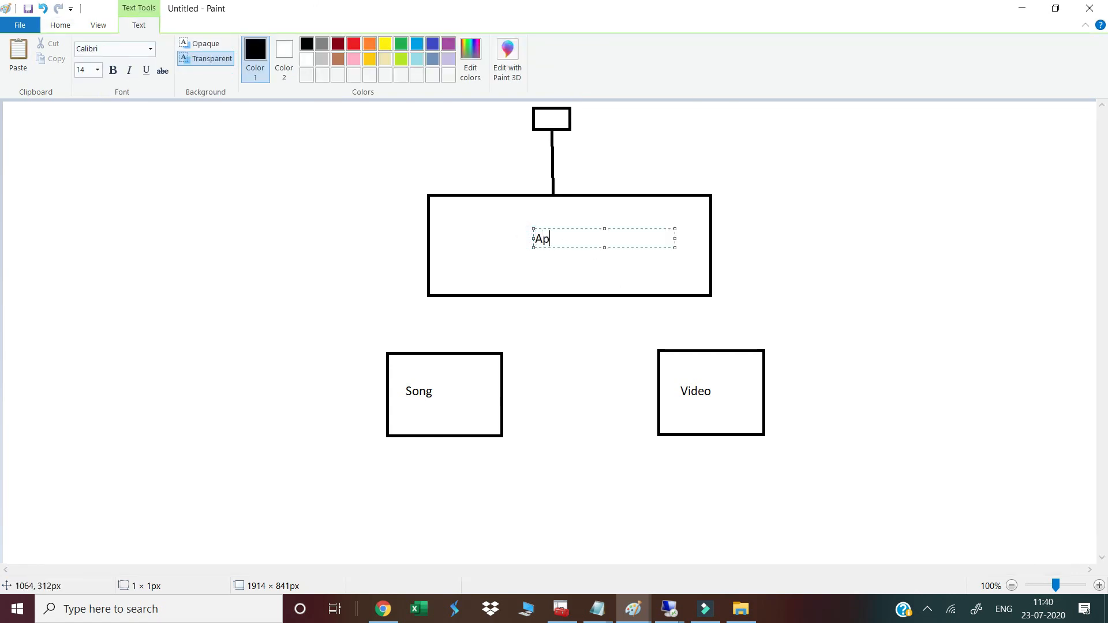
{"action": "type", "text": "plication Gateway"}
{"action": "left_click_drag", "start_coordinate": [594, 229], "coordinate": [569, 233]}
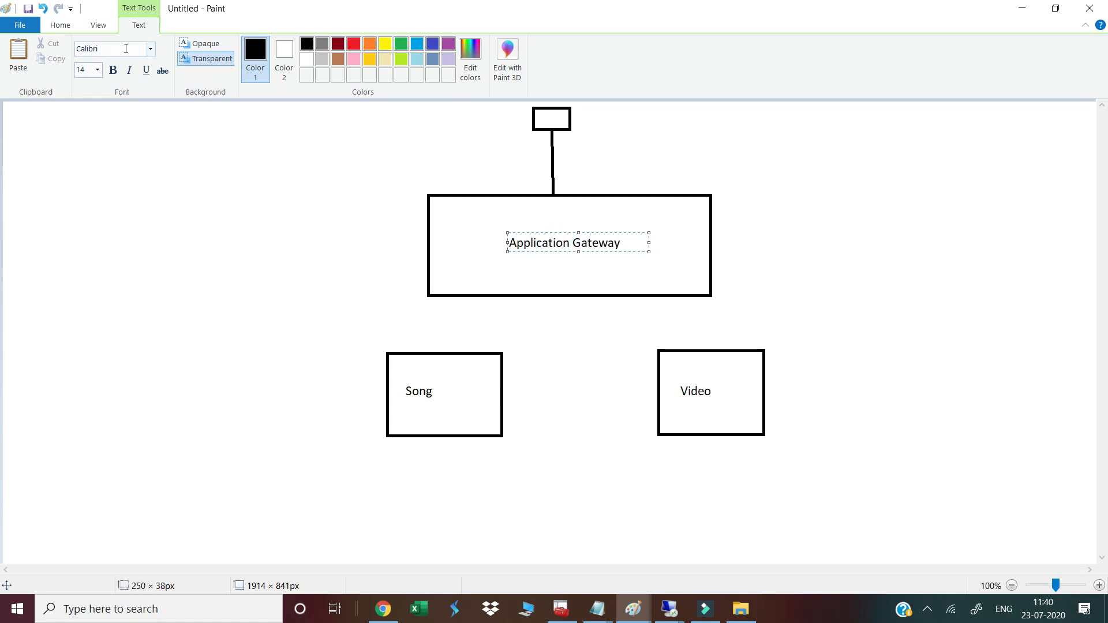
- Add the label Http version2 beside the vertical line above the Application Gateway box
{"action": "left_click", "coordinate": [70, 26]}
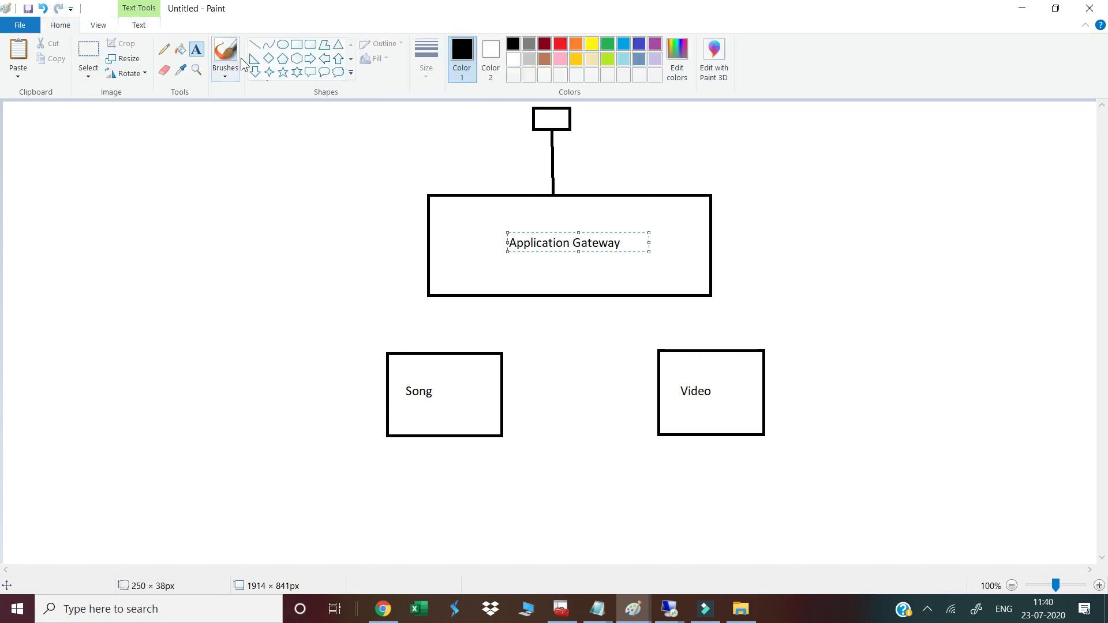
{"action": "left_click", "coordinate": [571, 157]}
{"action": "type", "text": "Http v"}
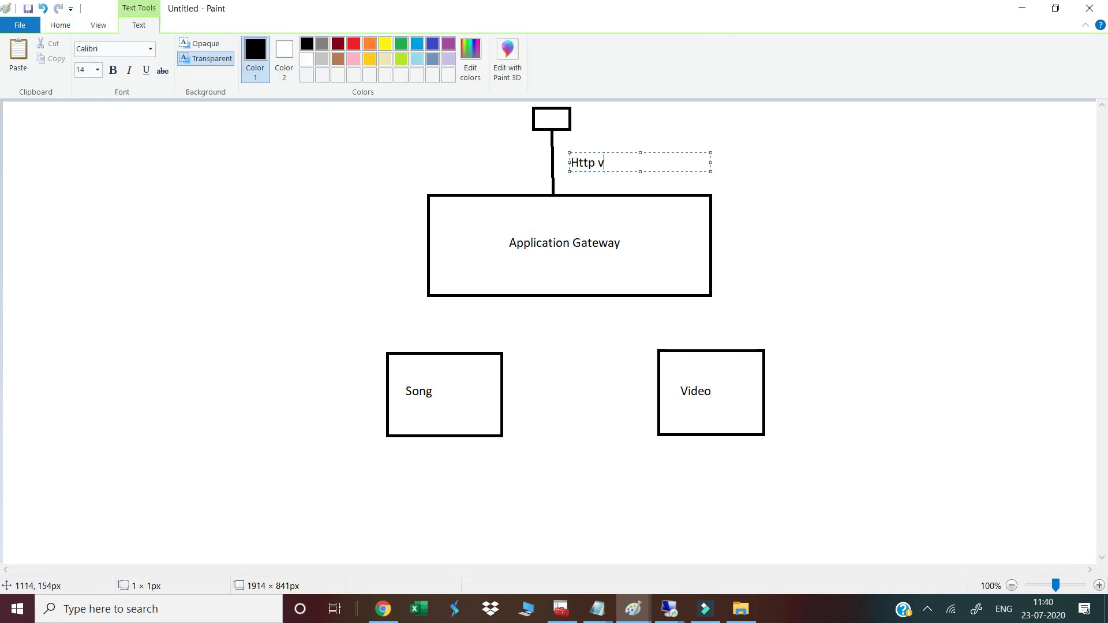
{"action": "type", "text": "ersion2"}
{"action": "left_click", "coordinate": [894, 304]}
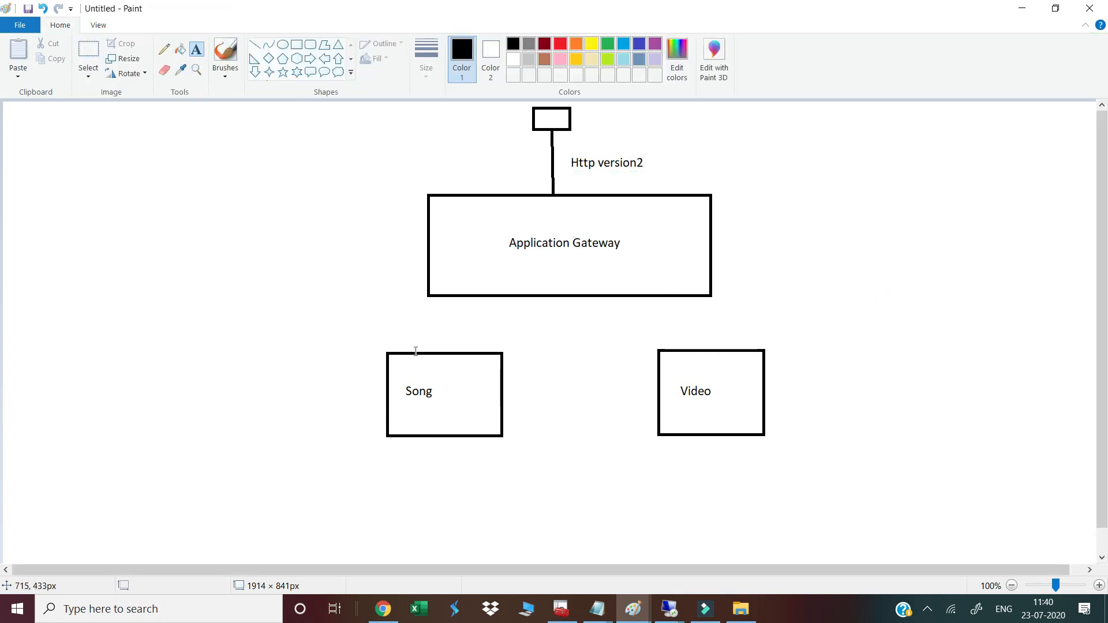
- Draw connecting lines from the bottom edge of the Application Gateway box to the Song box and the Video box
{"action": "left_click", "coordinate": [256, 45]}
{"action": "left_click_drag", "start_coordinate": [517, 297], "coordinate": [414, 357]}
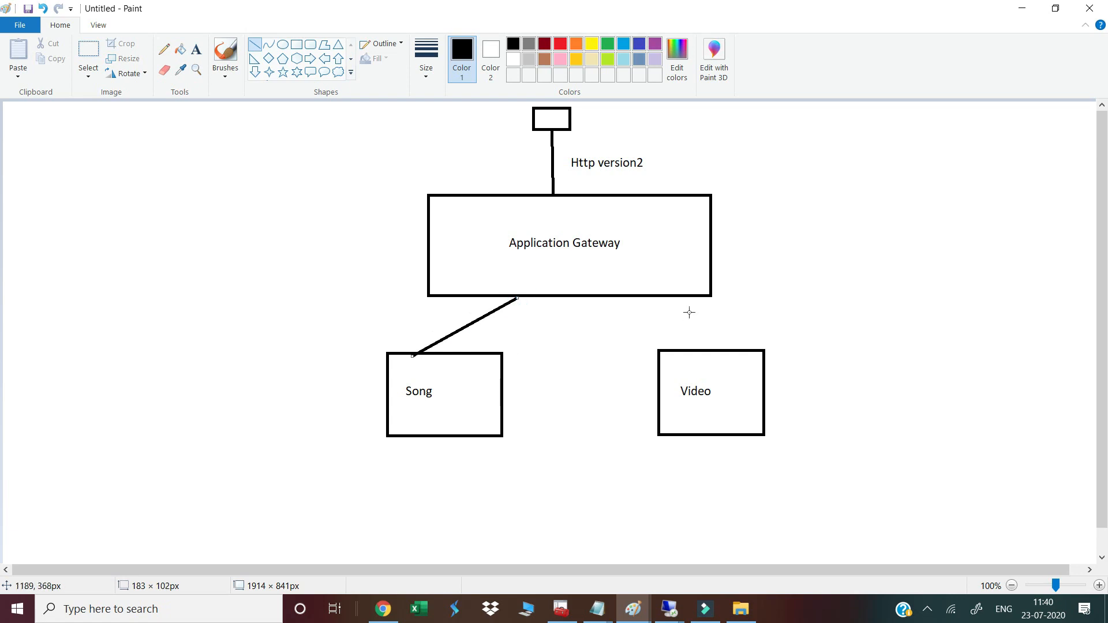
{"action": "left_click_drag", "start_coordinate": [651, 296], "coordinate": [718, 350]}
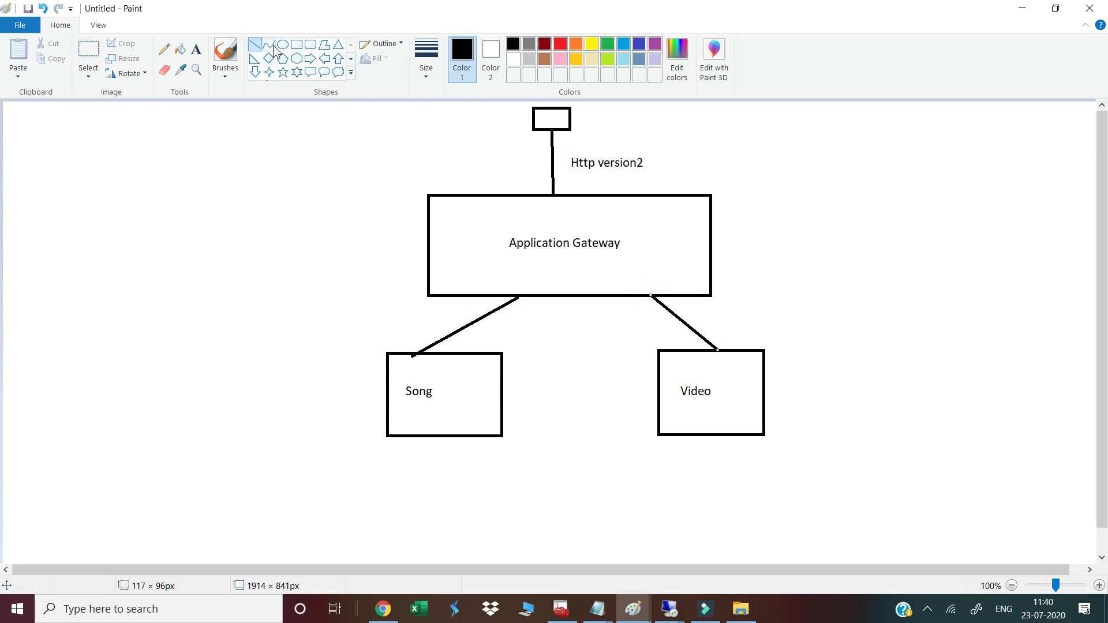
- Add the label Http Version 1.1 beside the line leading to the Video box
{"action": "left_click", "coordinate": [196, 50]}
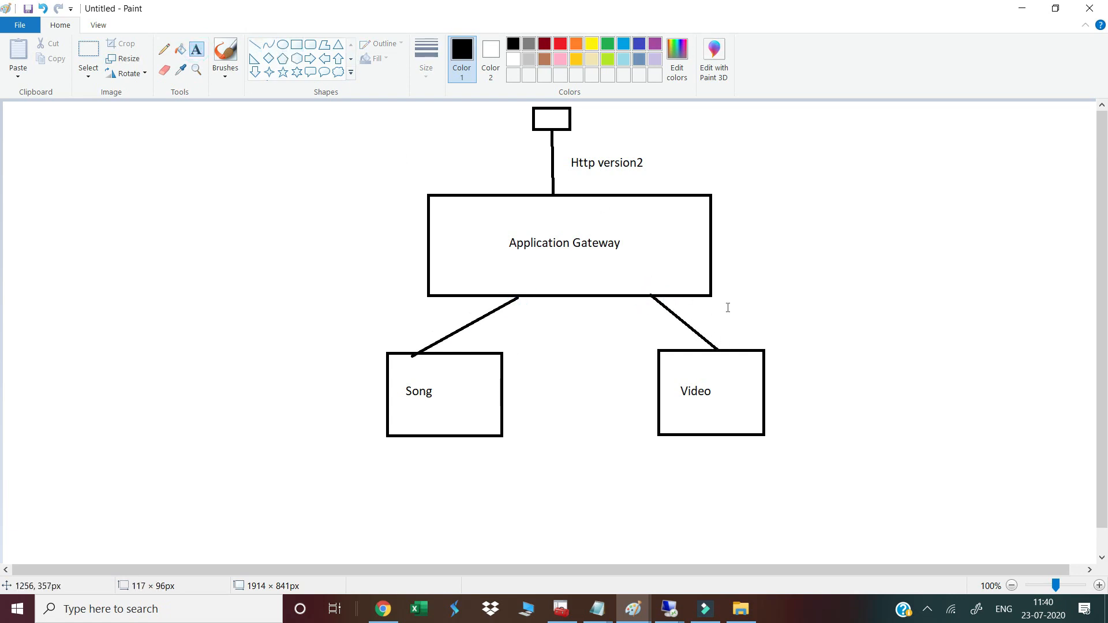
{"action": "left_click", "coordinate": [725, 316]}
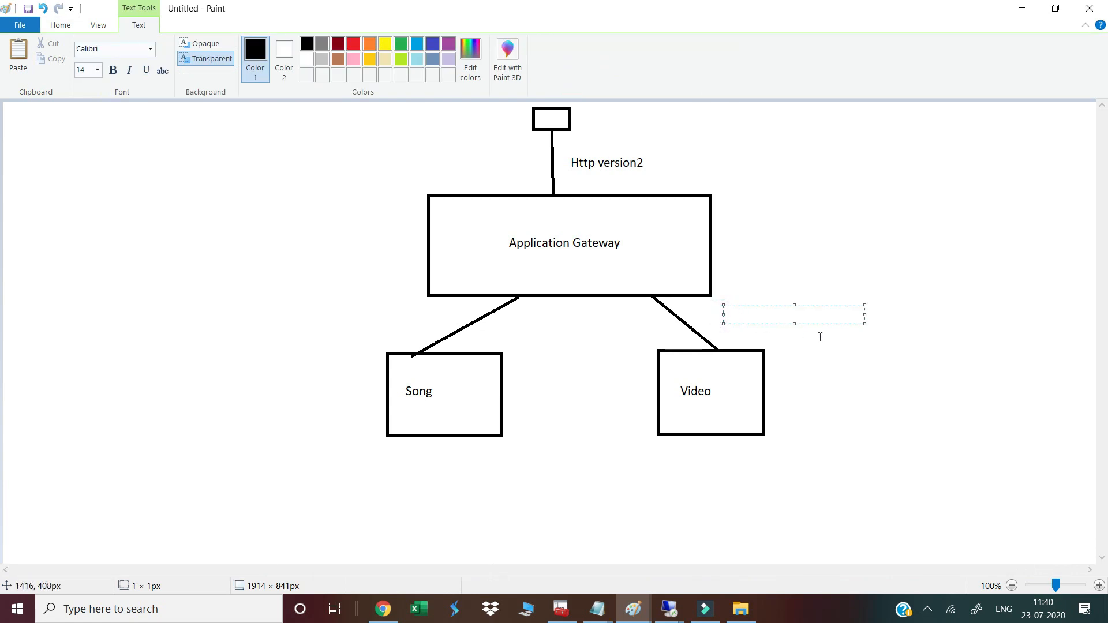
{"action": "type", "text": "Http Version 1.1"}
{"action": "left_click", "coordinate": [878, 435]}
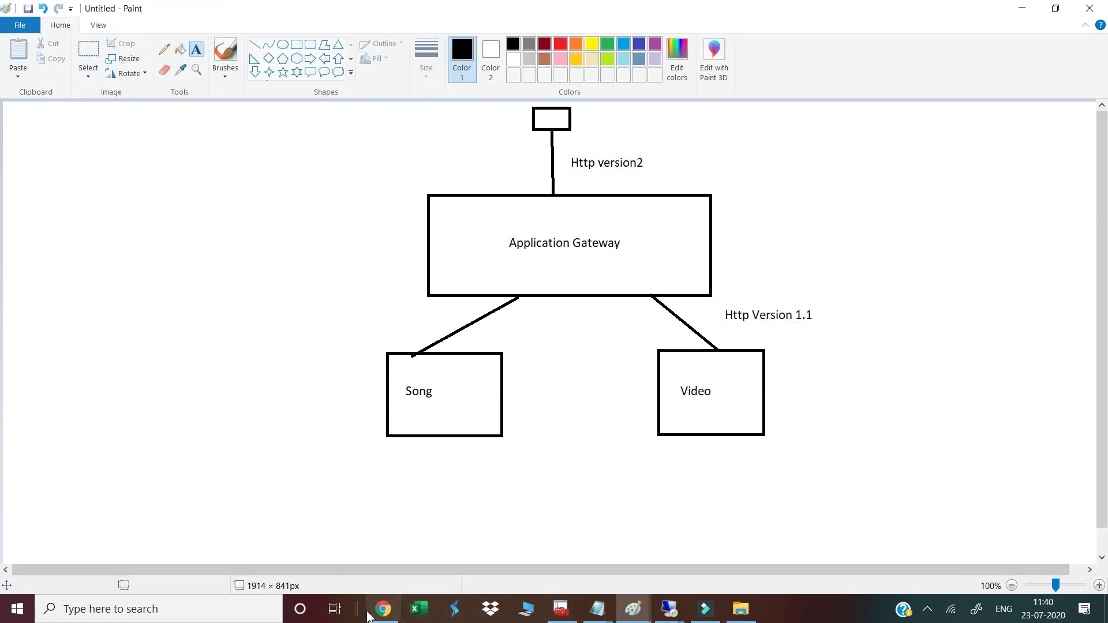
- Return to the Azure portal in Chrome, set virtual network MyRG-Vnet and subnet App-gtw-subnet (10.1.1.0/24), and continue to the frontend settings
{"action": "left_click", "coordinate": [379, 609]}
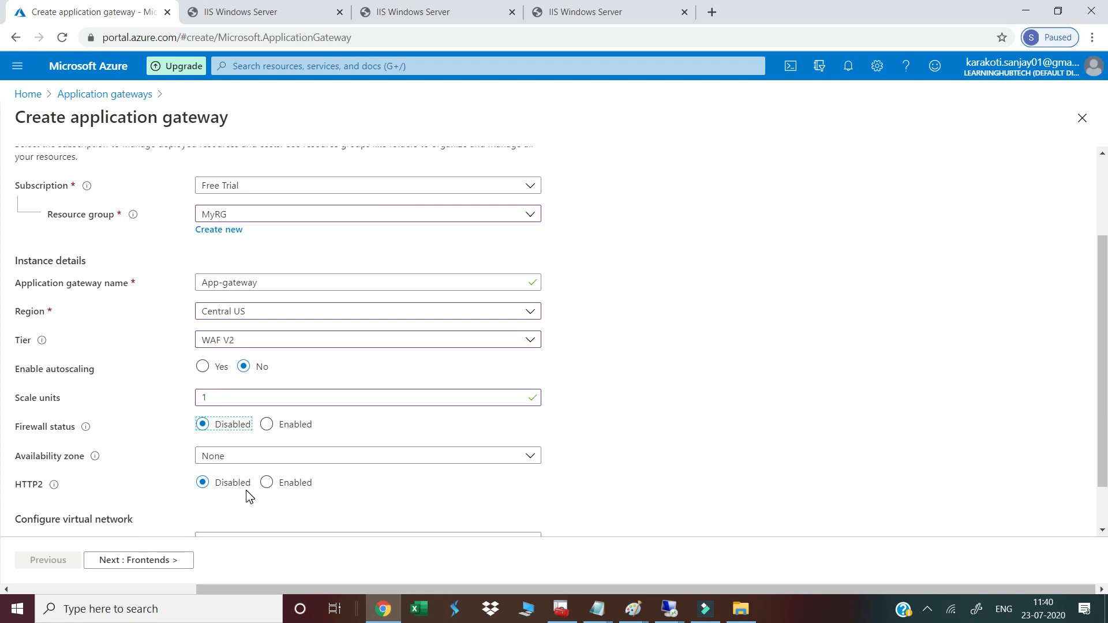
{"action": "scroll", "coordinate": [232, 470], "scroll_direction": "down", "scroll_amount": 1}
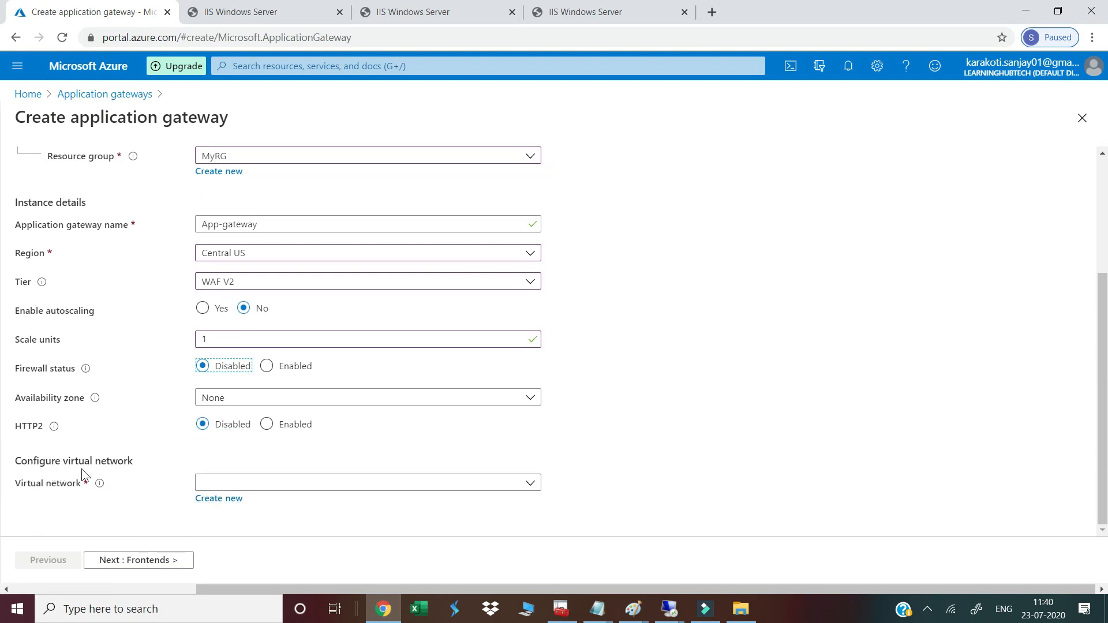
{"action": "left_click", "coordinate": [322, 488]}
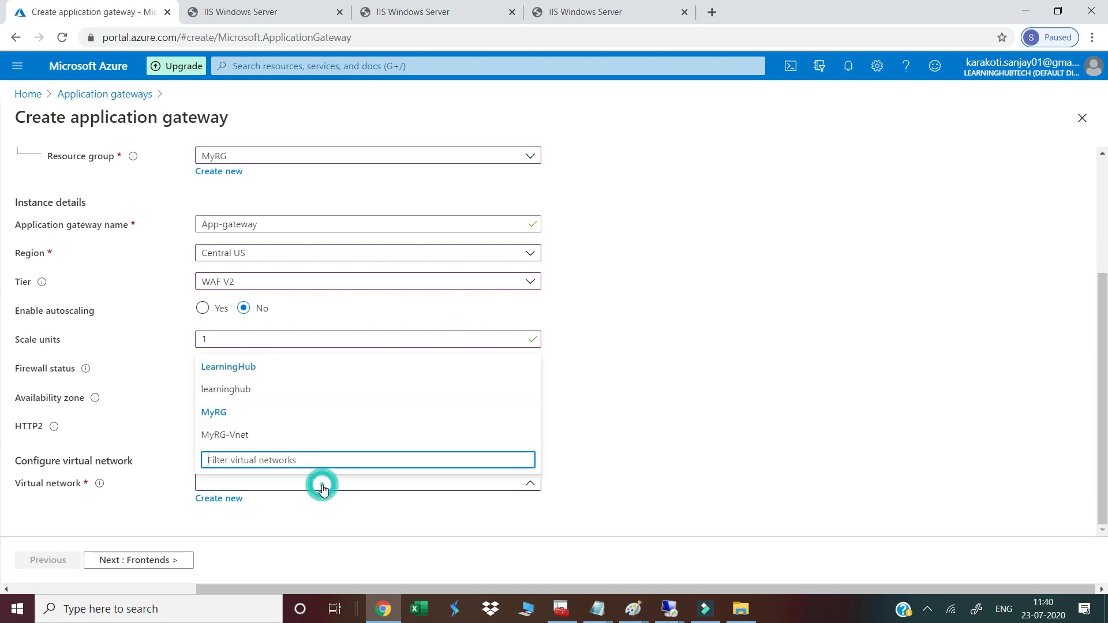
{"action": "left_click", "coordinate": [216, 435]}
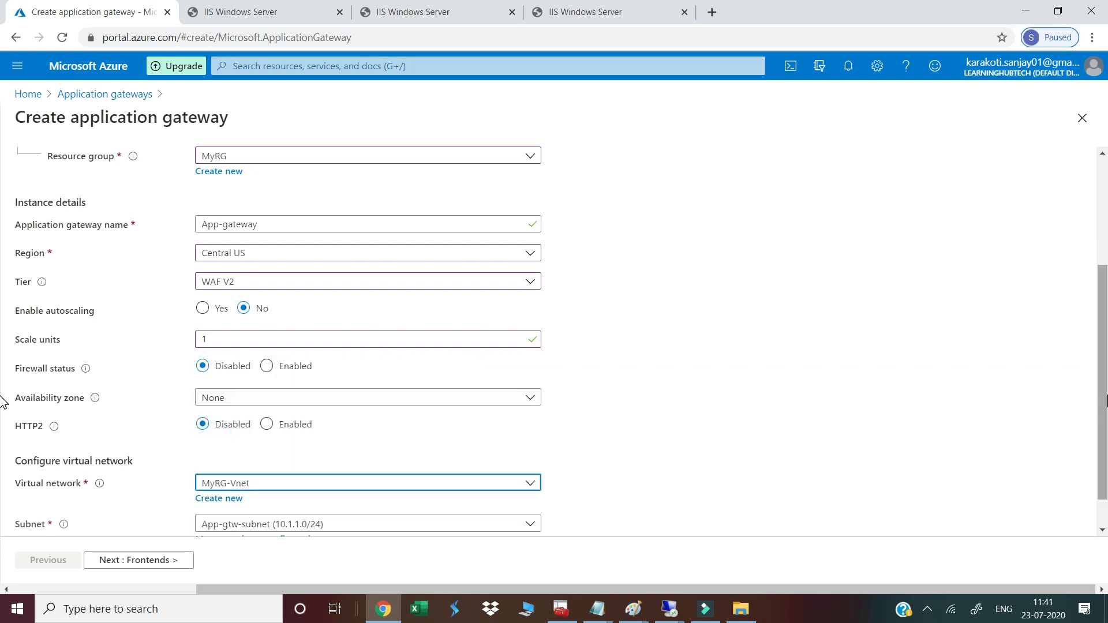
{"action": "scroll", "coordinate": [3, 401], "scroll_direction": "down", "scroll_amount": 1}
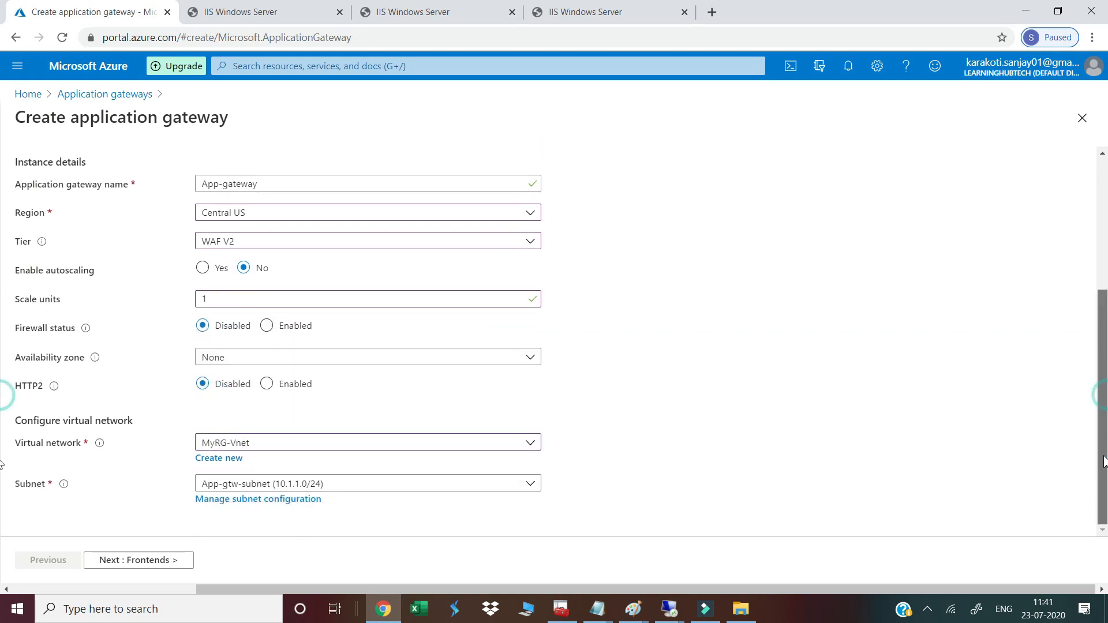
{"action": "left_click", "coordinate": [237, 489]}
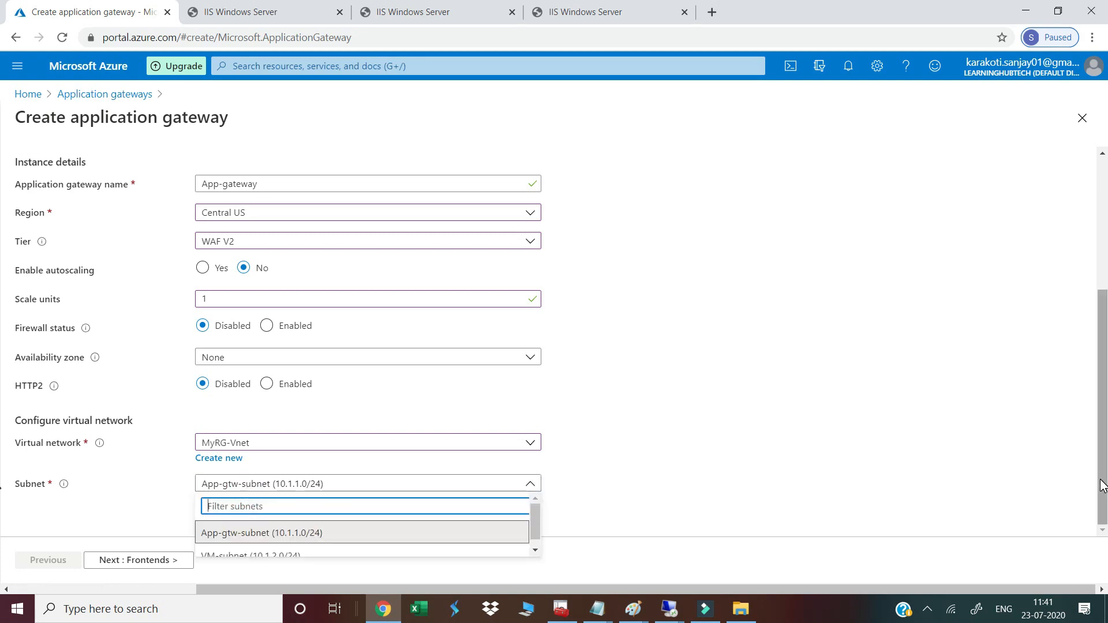
{"action": "left_click", "coordinate": [223, 542]}
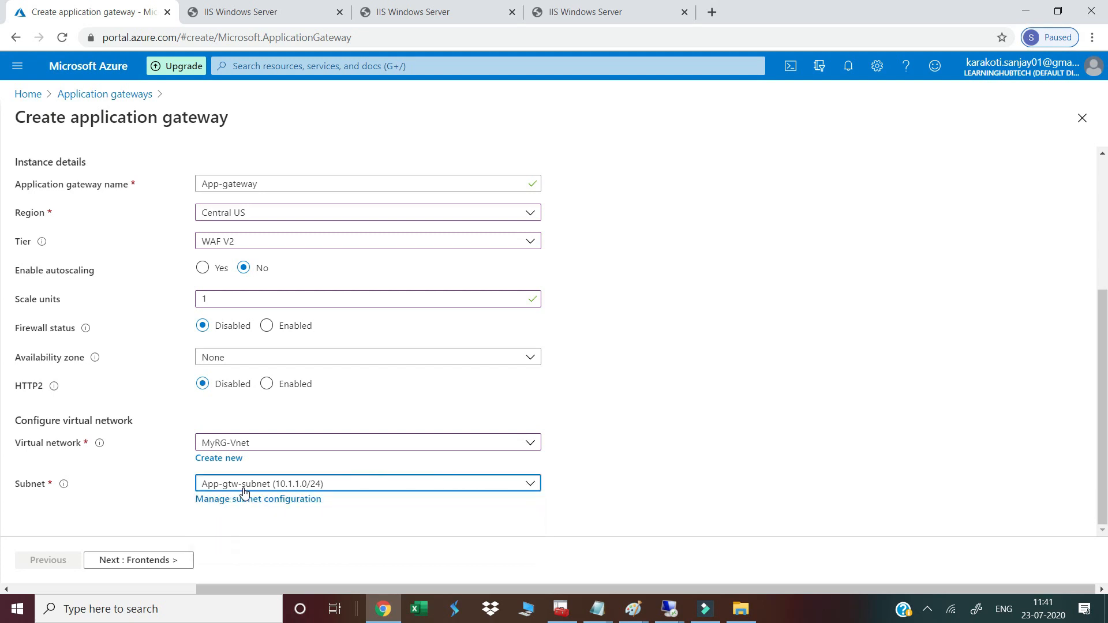
{"action": "left_click", "coordinate": [114, 566]}
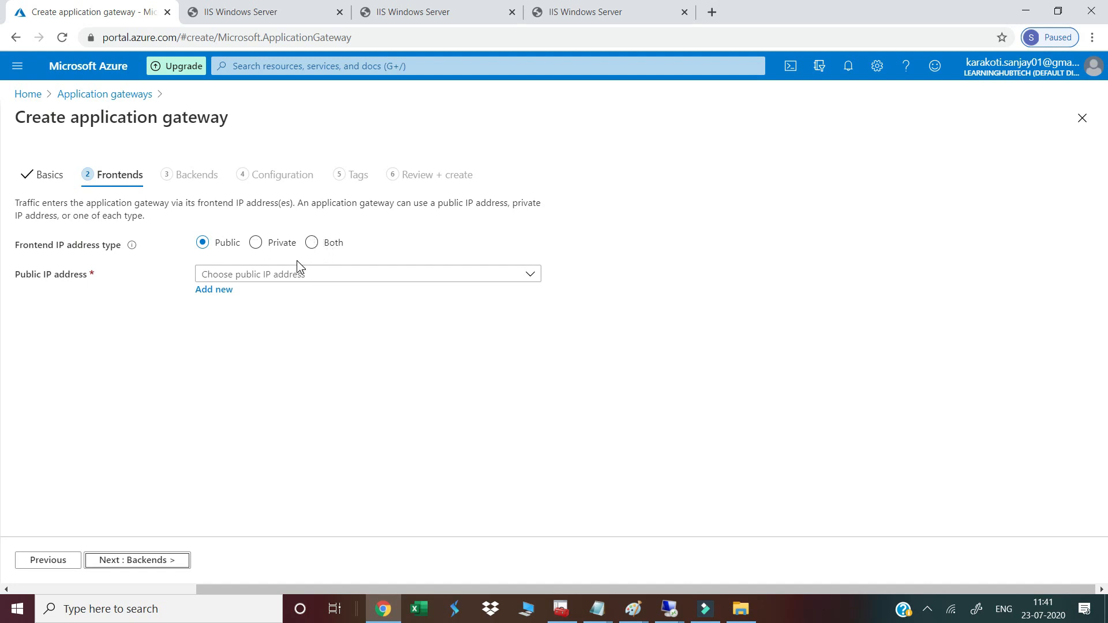
- Switch to the gateway diagram in Paint and add the labels PIP above the Application Gateway box and Private IP inside its lower edge
{"action": "left_click", "coordinate": [628, 609]}
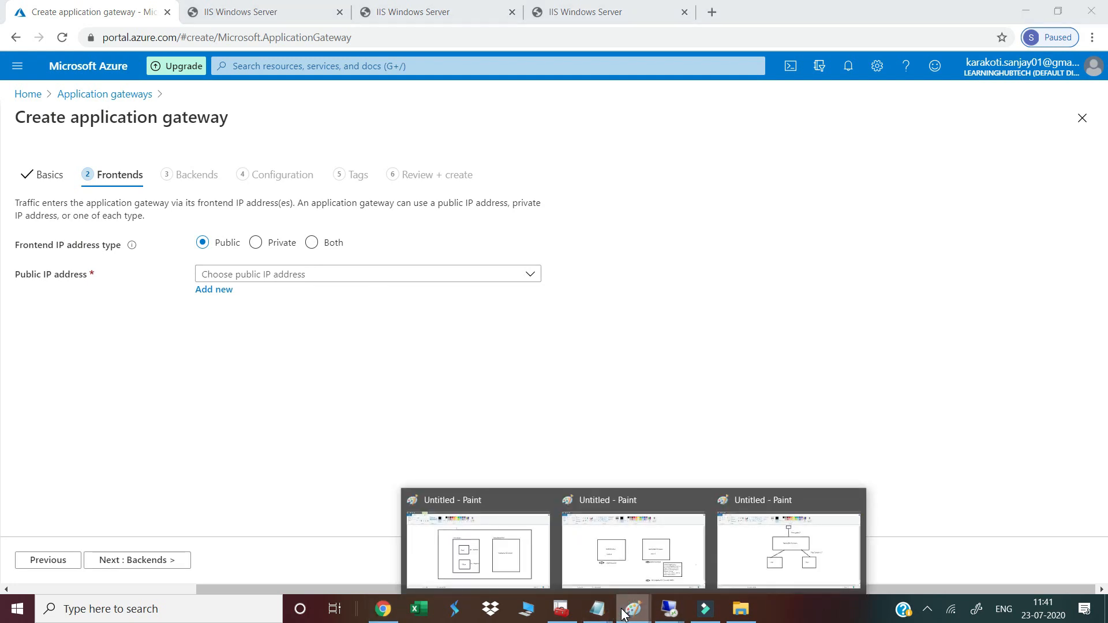
{"action": "left_click", "coordinate": [643, 537]}
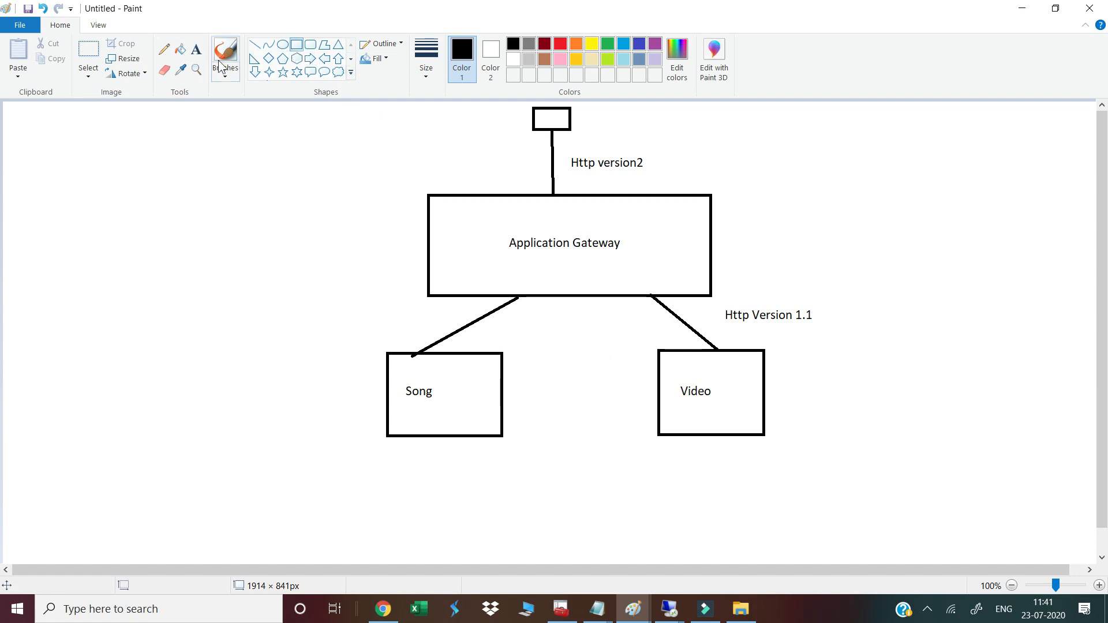
{"action": "left_click", "coordinate": [196, 50]}
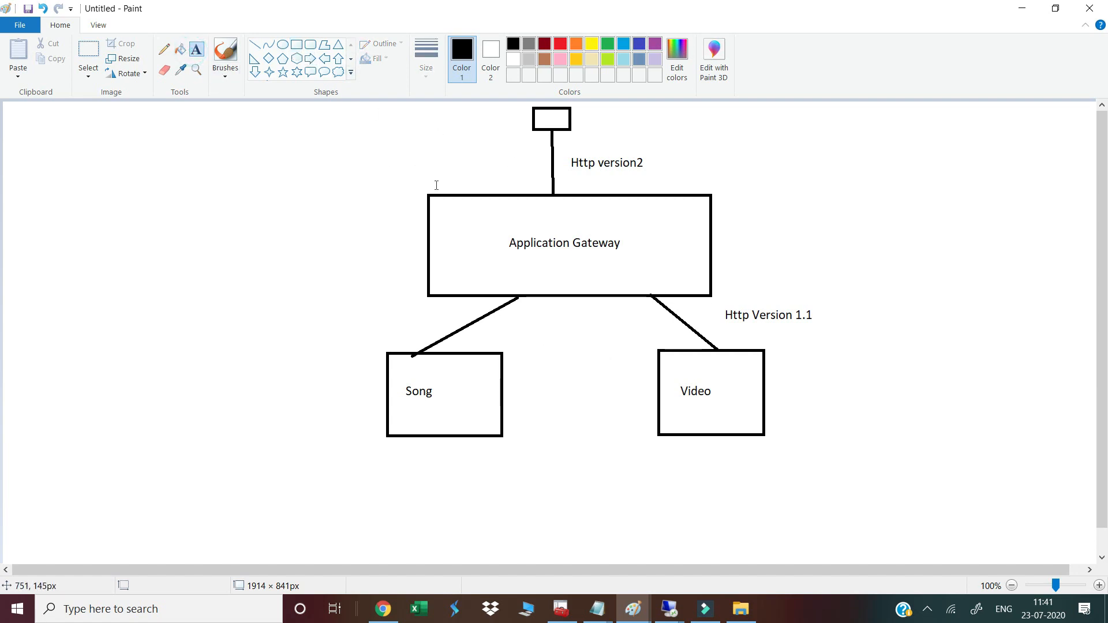
{"action": "left_click", "coordinate": [434, 184]}
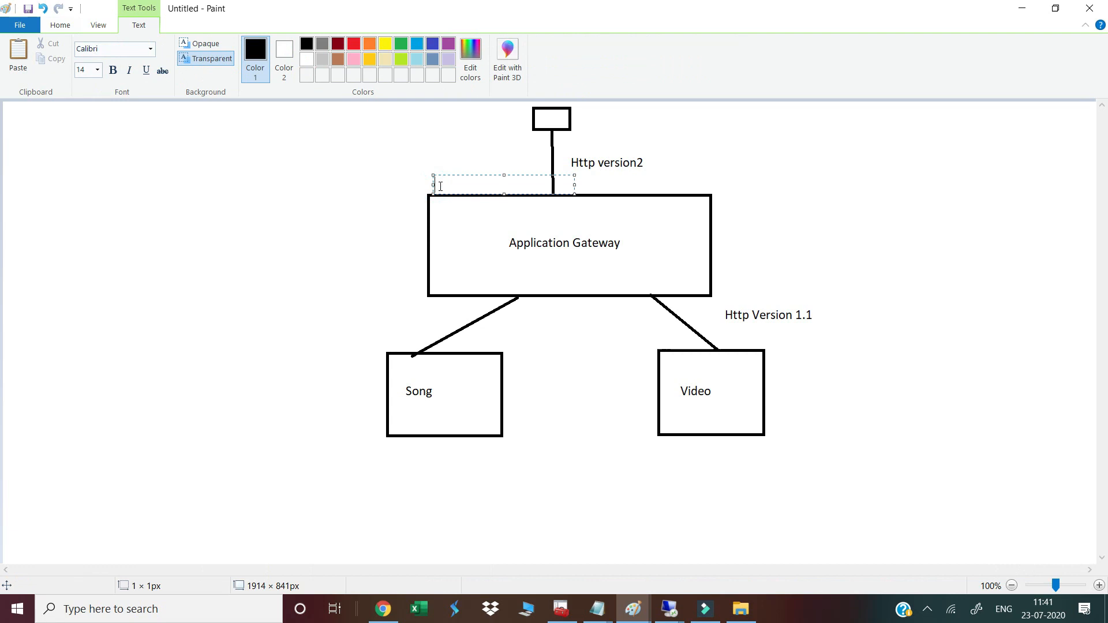
{"action": "type", "text": "PIP"}
{"action": "left_click", "coordinate": [553, 287]}
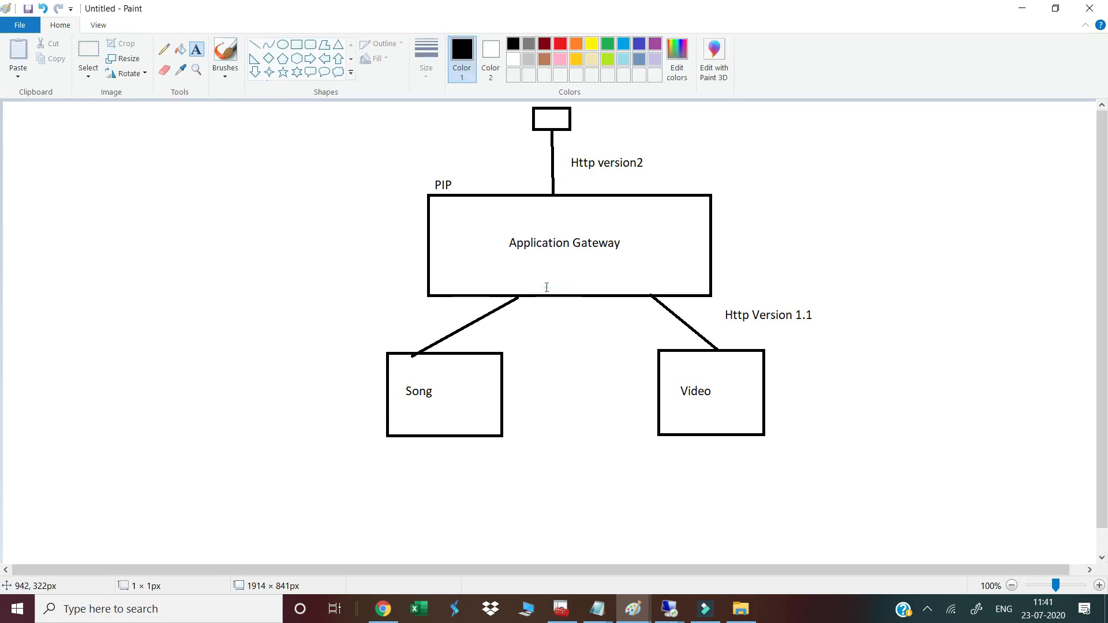
{"action": "left_click", "coordinate": [547, 287]}
{"action": "type", "text": "Priva"}
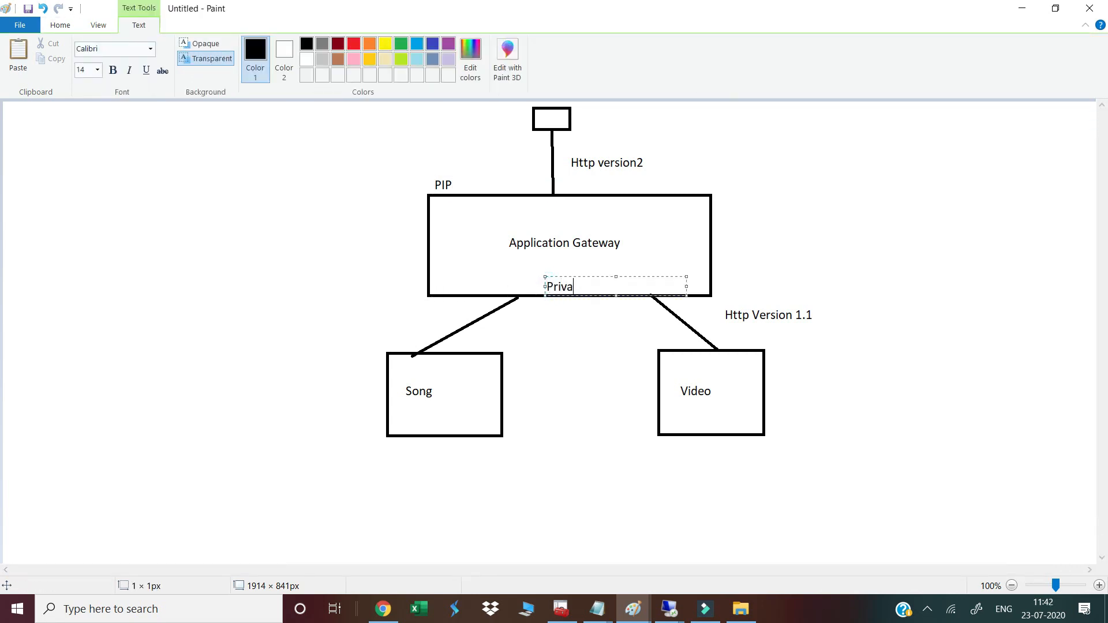
{"action": "type", "text": "te IP"}
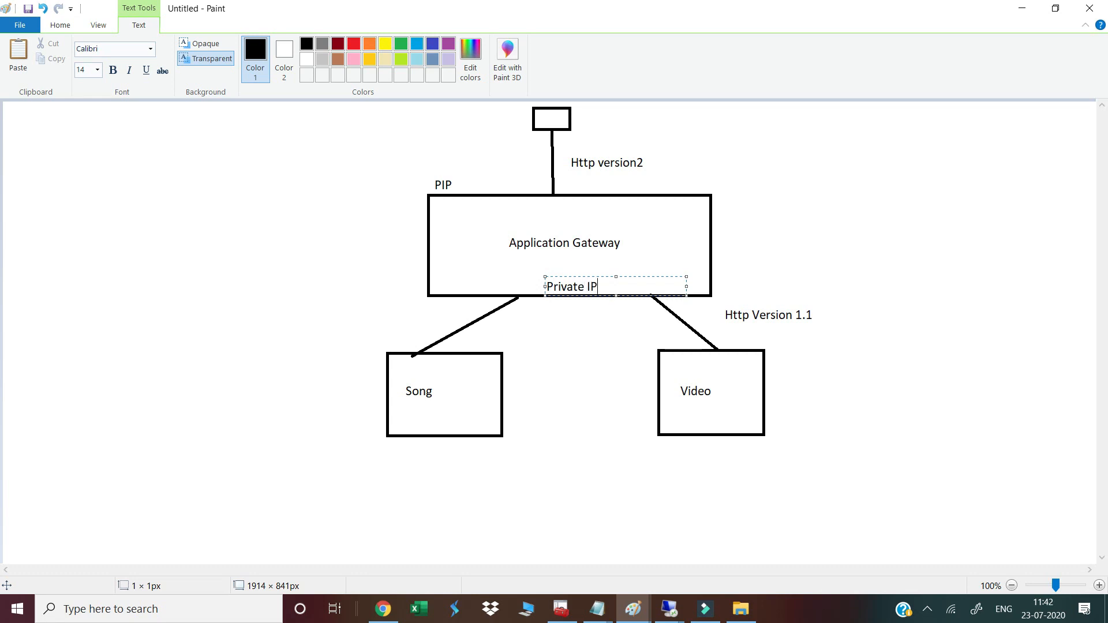
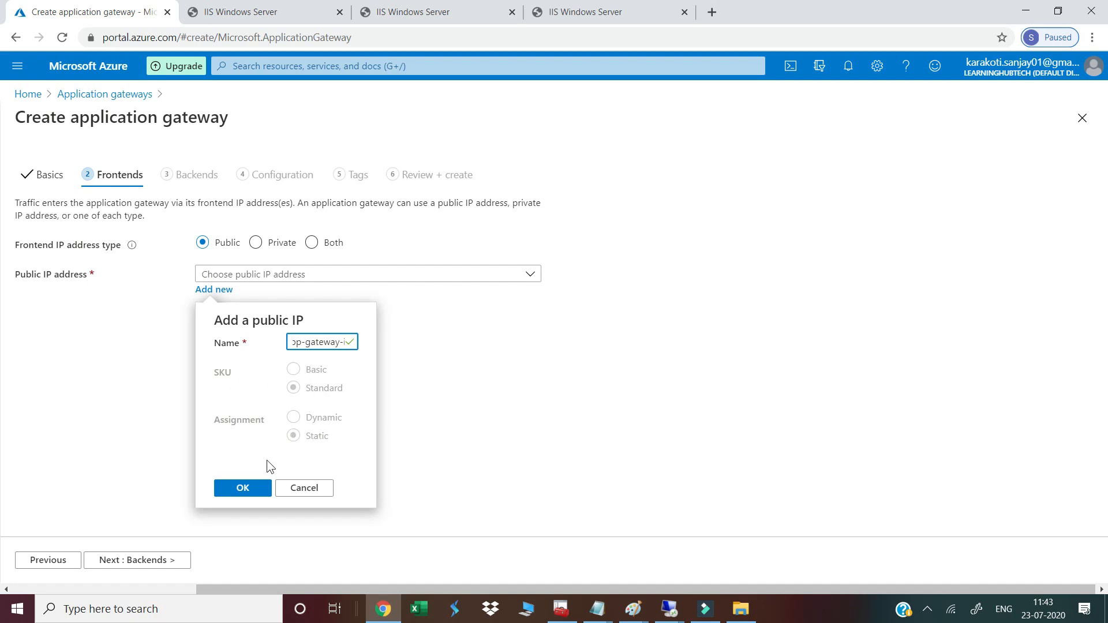
- Confirm the new public IP address app-gateway-ip for the frontend and continue to the backend settings
{"action": "left_click", "coordinate": [245, 490]}
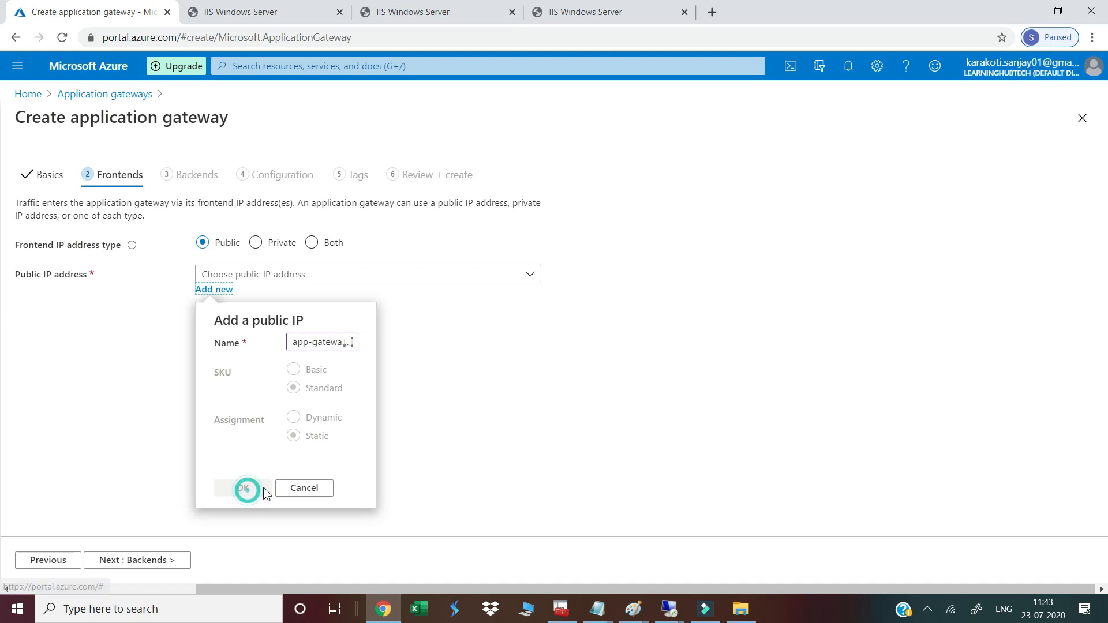
{"action": "left_click", "coordinate": [145, 561]}
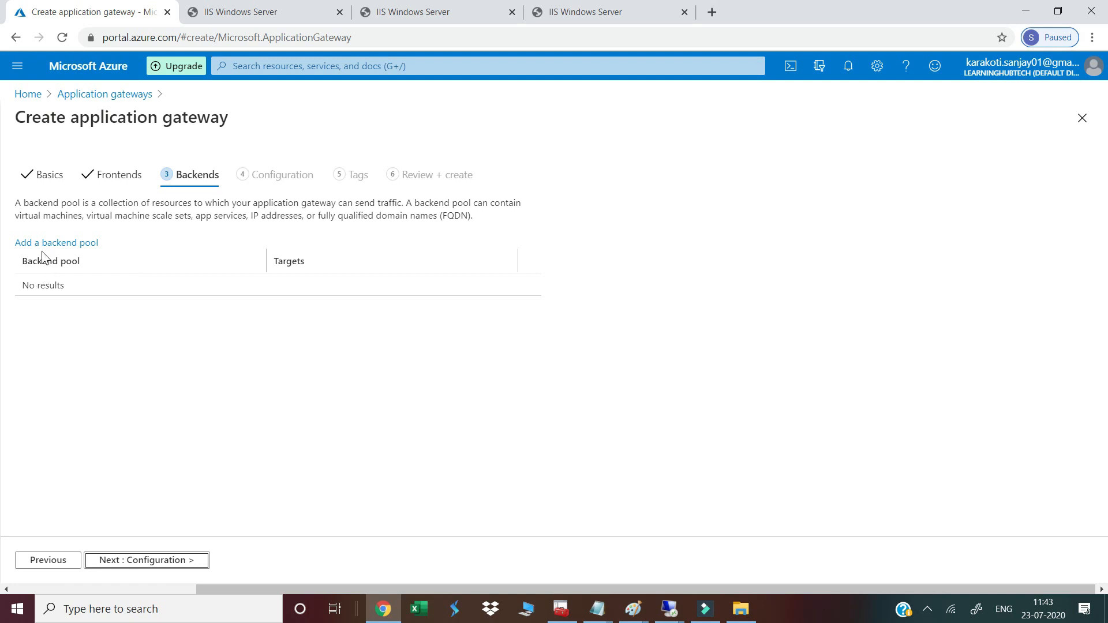
- Switch to the gateway diagram in Paint and draw a green rectangle of about 913 × 265 px around the Song and Video boxes
{"action": "mouse_move", "coordinate": [633, 611]}
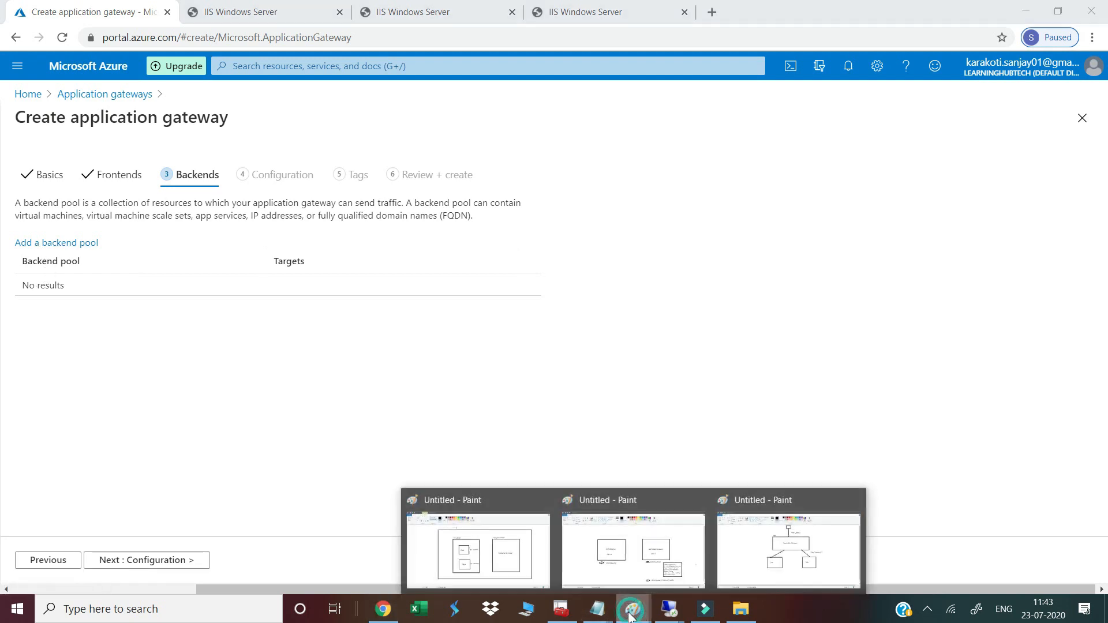
{"action": "left_click", "coordinate": [736, 545]}
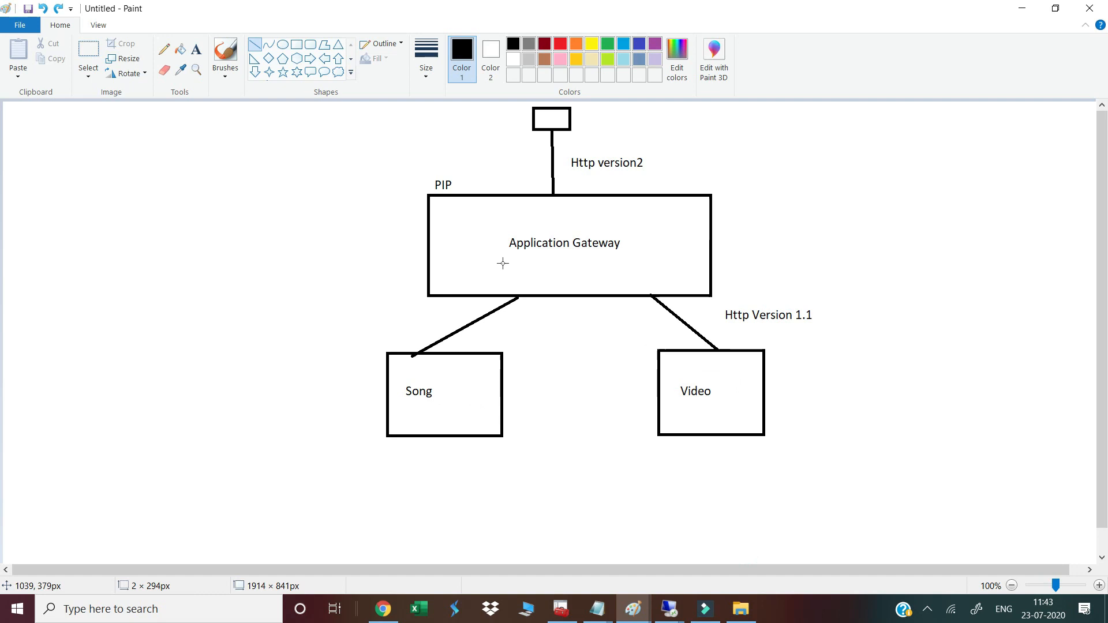
{"action": "left_click", "coordinate": [296, 44]}
{"action": "left_click_drag", "start_coordinate": [316, 331], "coordinate": [843, 483]}
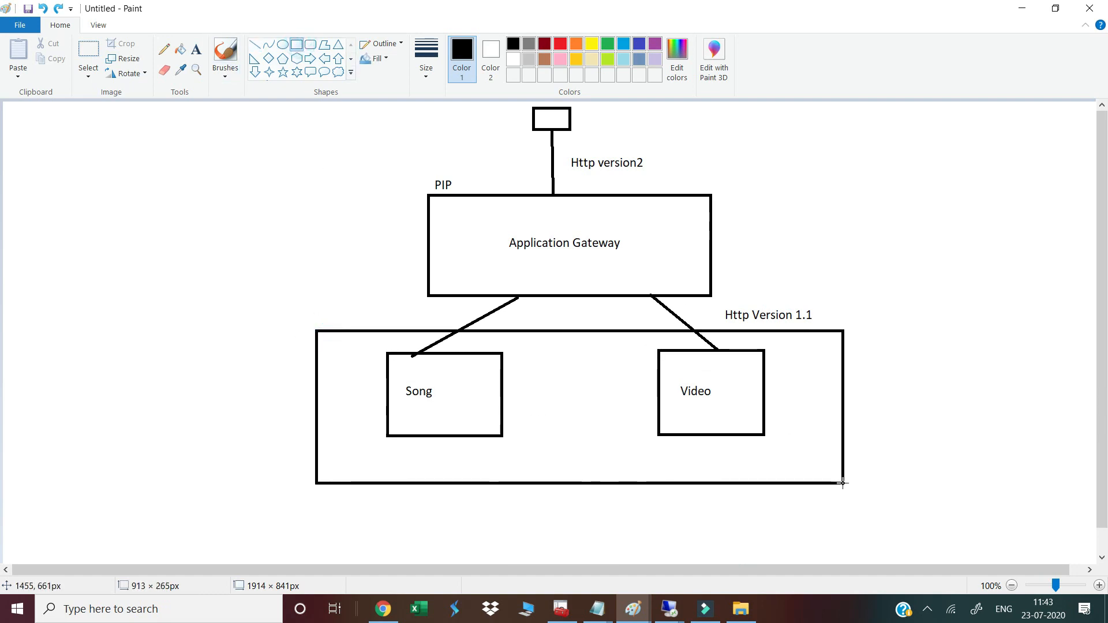
{"action": "left_click", "coordinate": [607, 44]}
{"action": "left_click", "coordinate": [917, 374]}
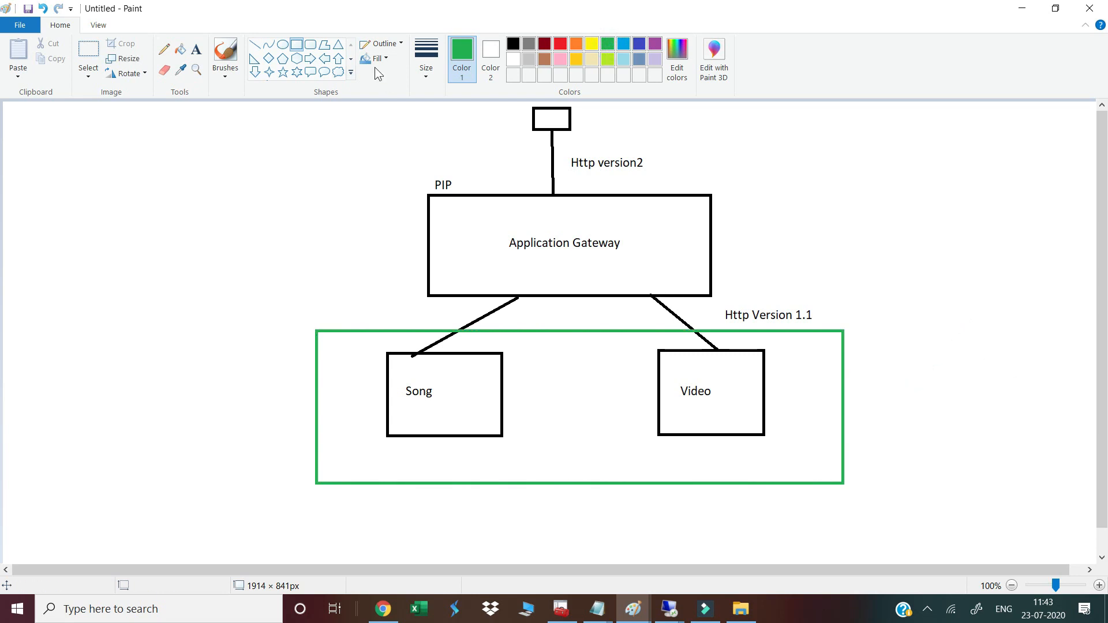
- Add the green label VM-Pool beside the rectangle enclosing the Song and Video boxes
{"action": "left_click", "coordinate": [196, 51]}
{"action": "left_click", "coordinate": [851, 382]}
{"action": "type", "text": "VM-Pool"}
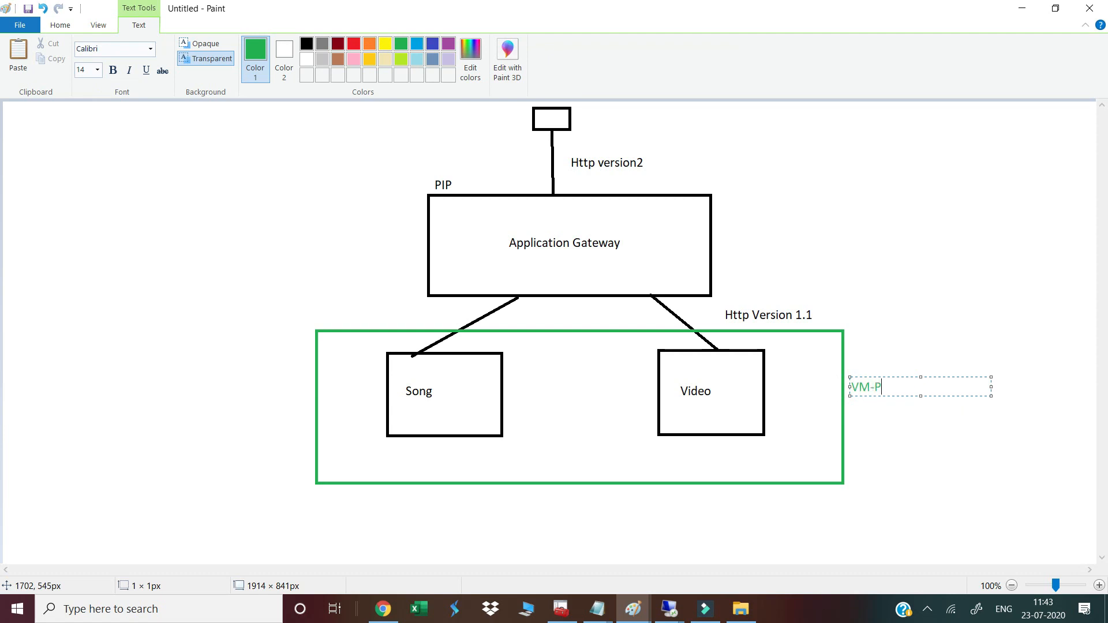
- Return to the Azure portal in Chrome and start a new backend pool named VM-Pool
{"action": "left_click", "coordinate": [383, 609]}
{"action": "left_click", "coordinate": [22, 242]}
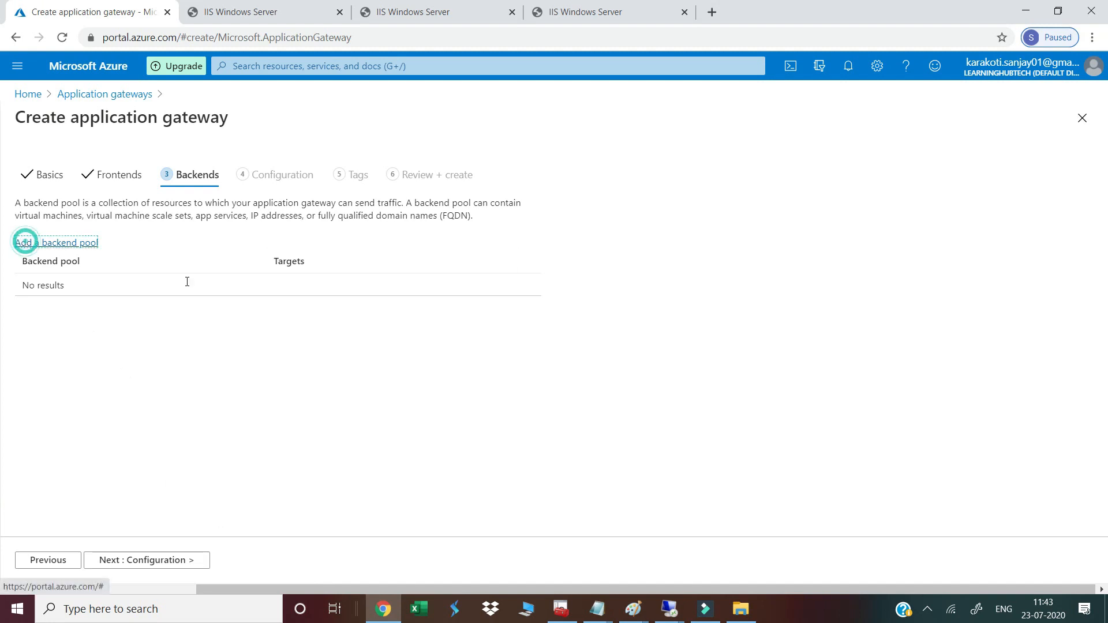
{"action": "left_click", "coordinate": [857, 201]}
{"action": "type", "text": "VM-Pool"}
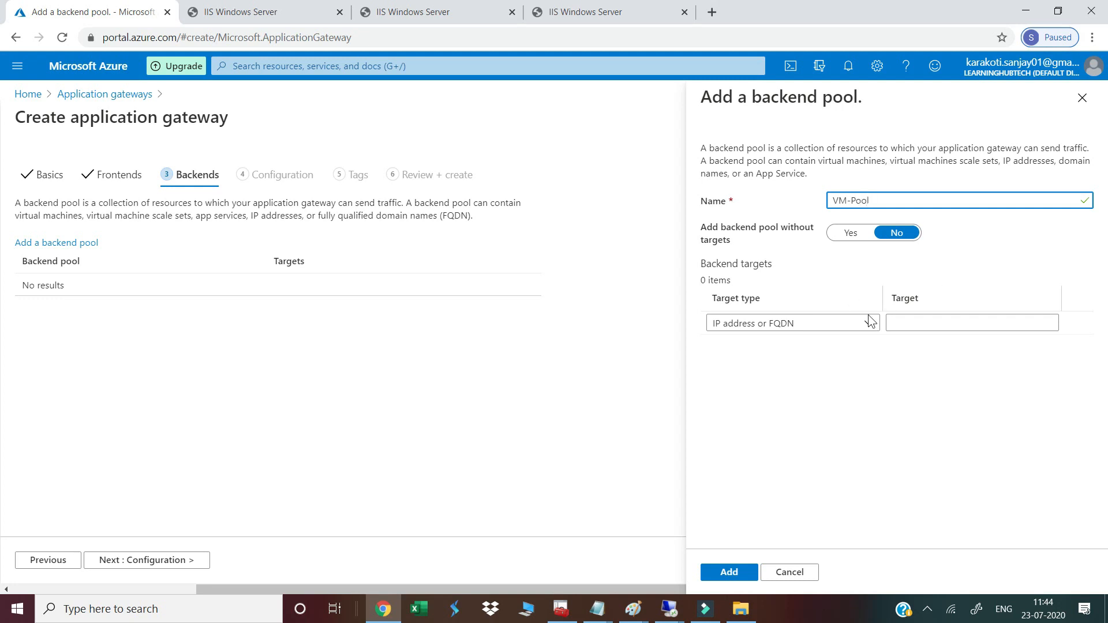
- Add virtual machines song452 (10.1.2.4) and video740 (10.1.2.5) as targets, save the backend pool, and continue to the configuration settings
{"action": "left_click", "coordinate": [806, 324]}
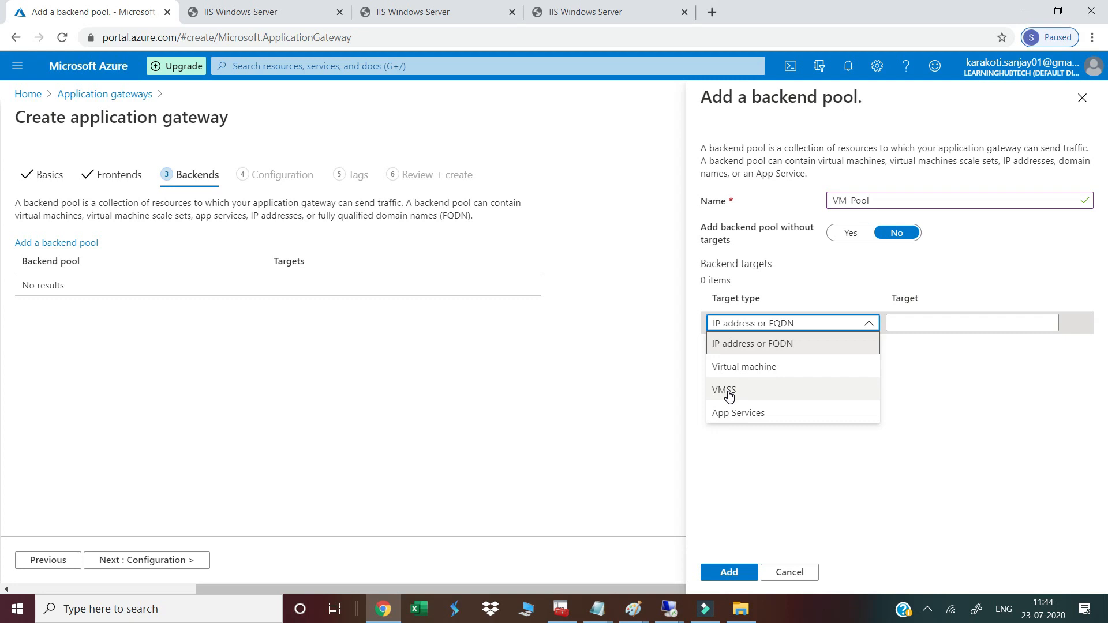
{"action": "left_click", "coordinate": [743, 367]}
{"action": "left_click", "coordinate": [915, 322]}
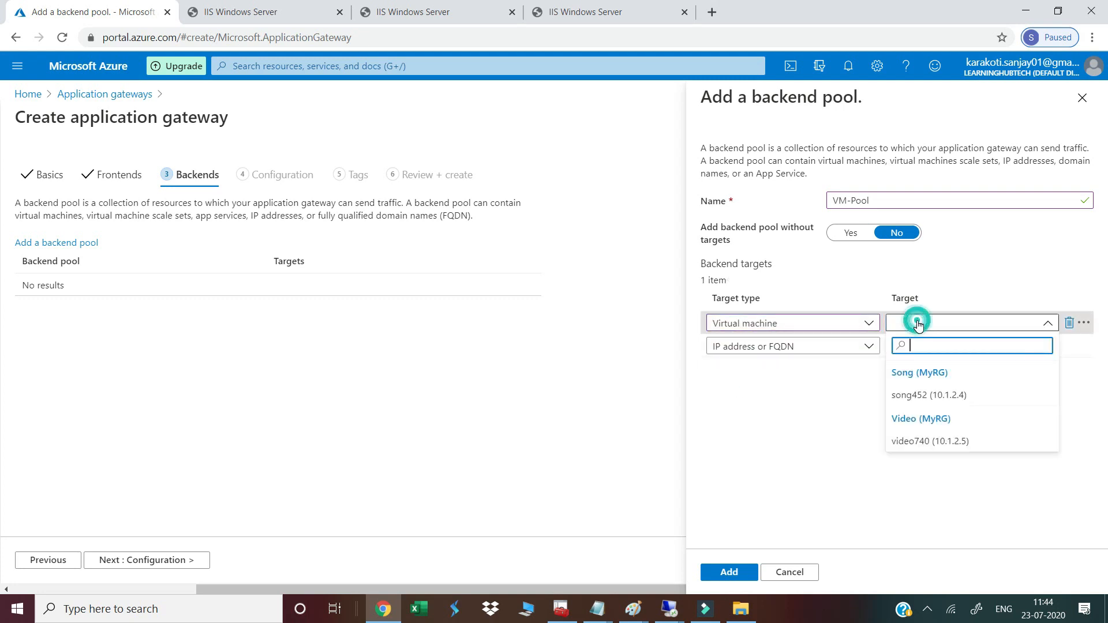
{"action": "left_click", "coordinate": [918, 396]}
{"action": "left_click", "coordinate": [796, 346]}
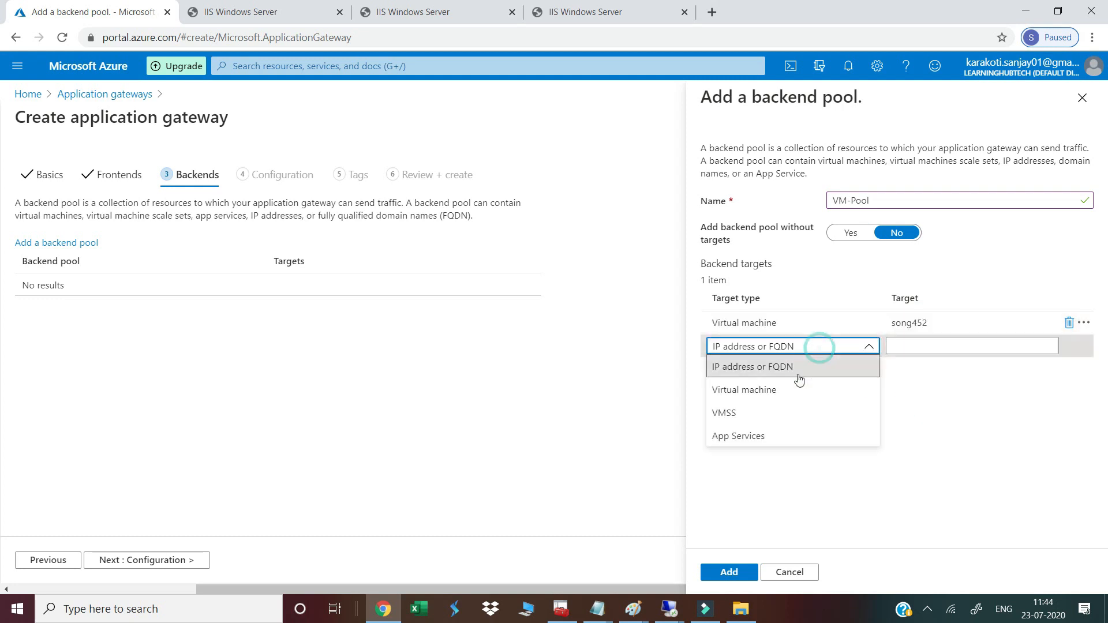
{"action": "left_click", "coordinate": [745, 389]}
{"action": "left_click", "coordinate": [924, 346]}
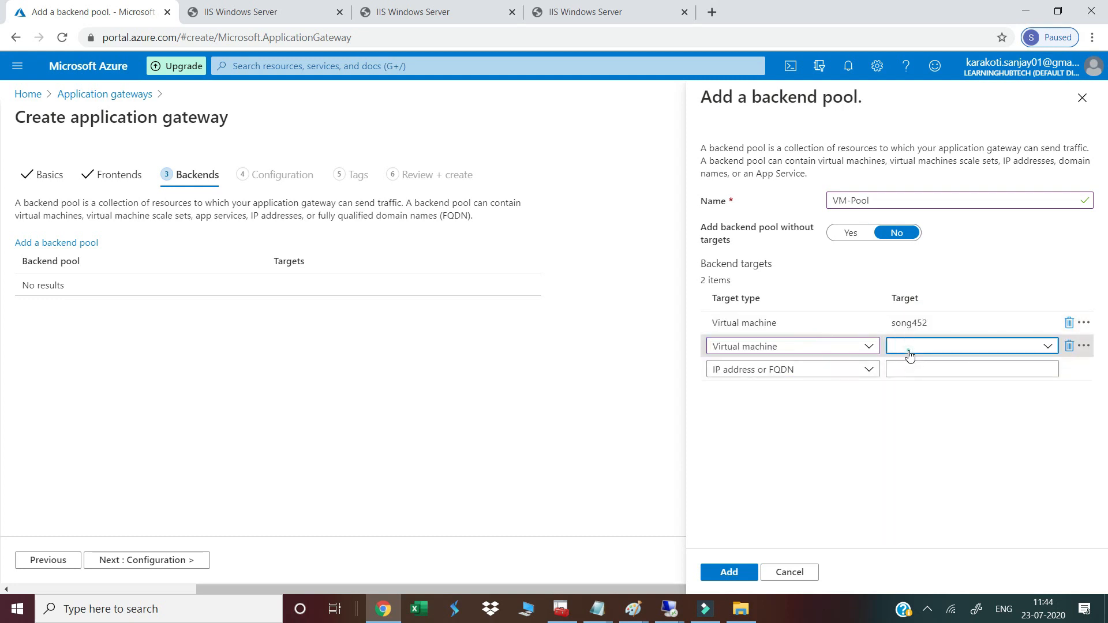
{"action": "left_click", "coordinate": [917, 463]}
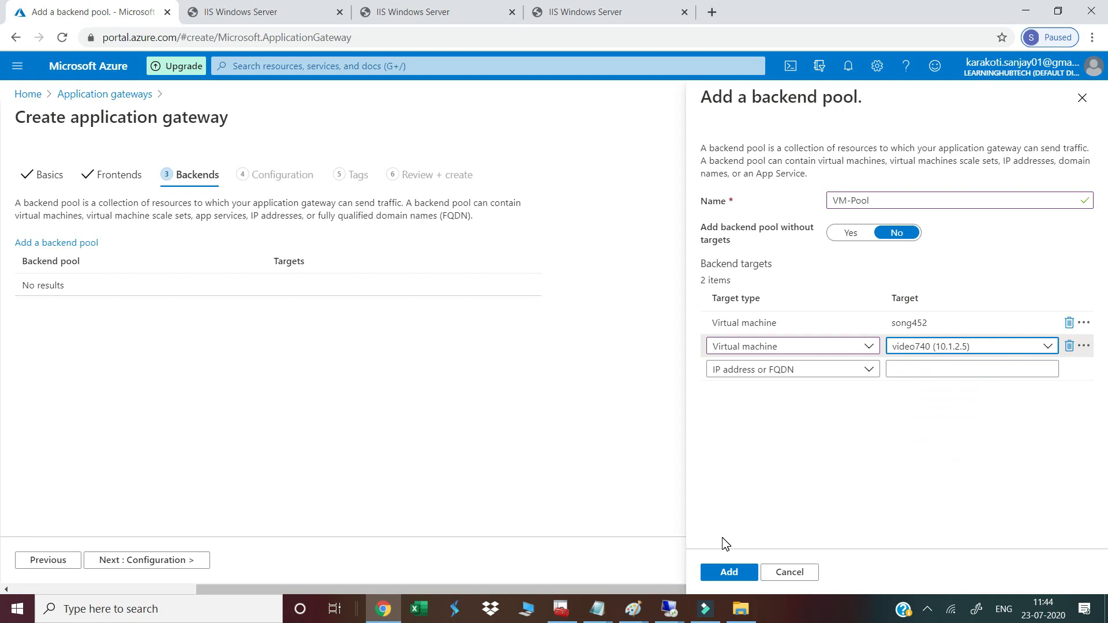
{"action": "left_click", "coordinate": [732, 572]}
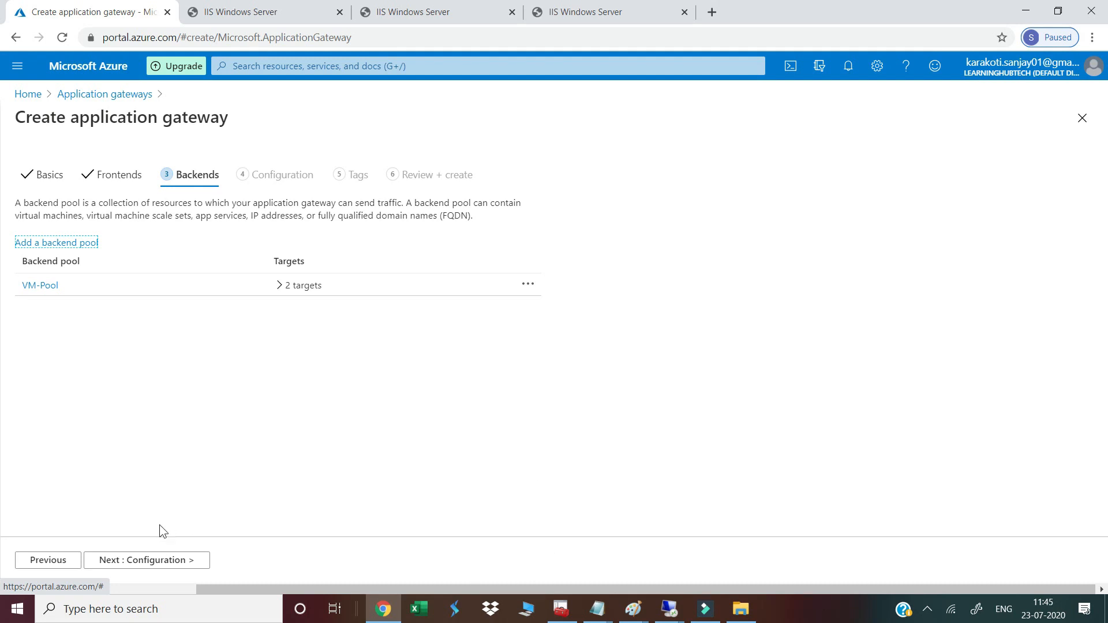
{"action": "left_click", "coordinate": [126, 563]}
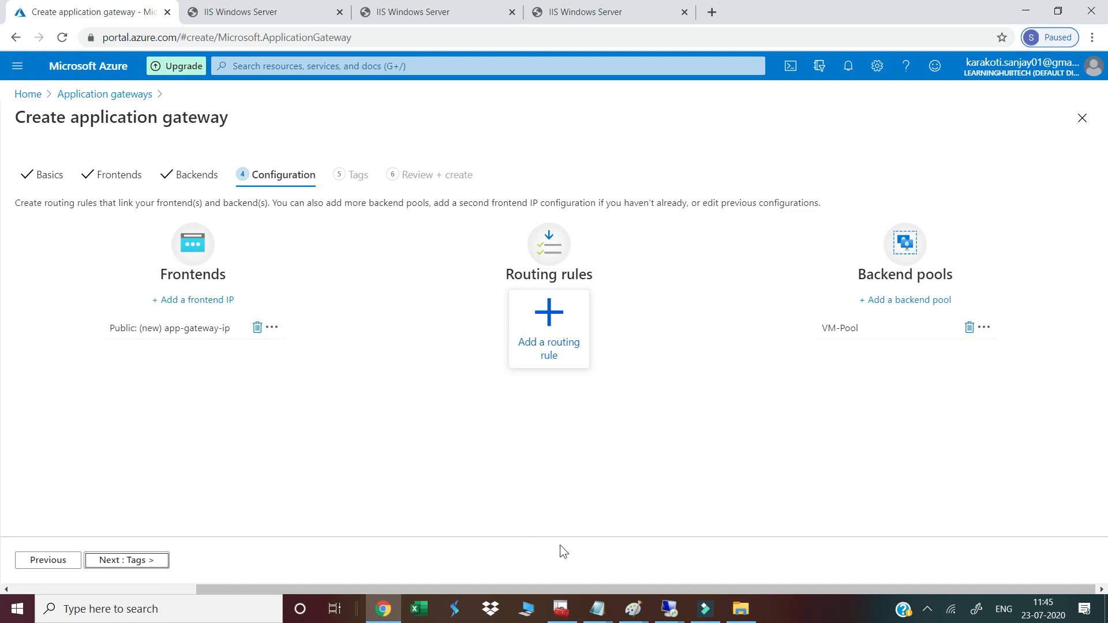
- Compare the gateway diagram in Paint with the frontend and backend pool layout in the Azure portal
{"action": "mouse_move", "coordinate": [634, 607]}
{"action": "left_click", "coordinate": [728, 565]}
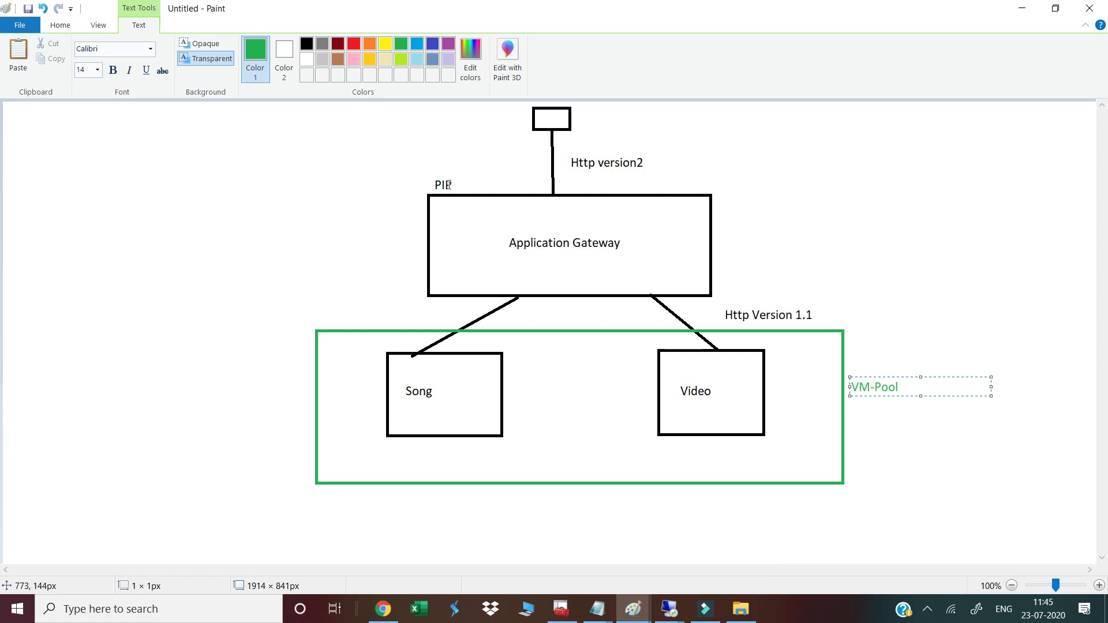
{"action": "left_click", "coordinate": [383, 609]}
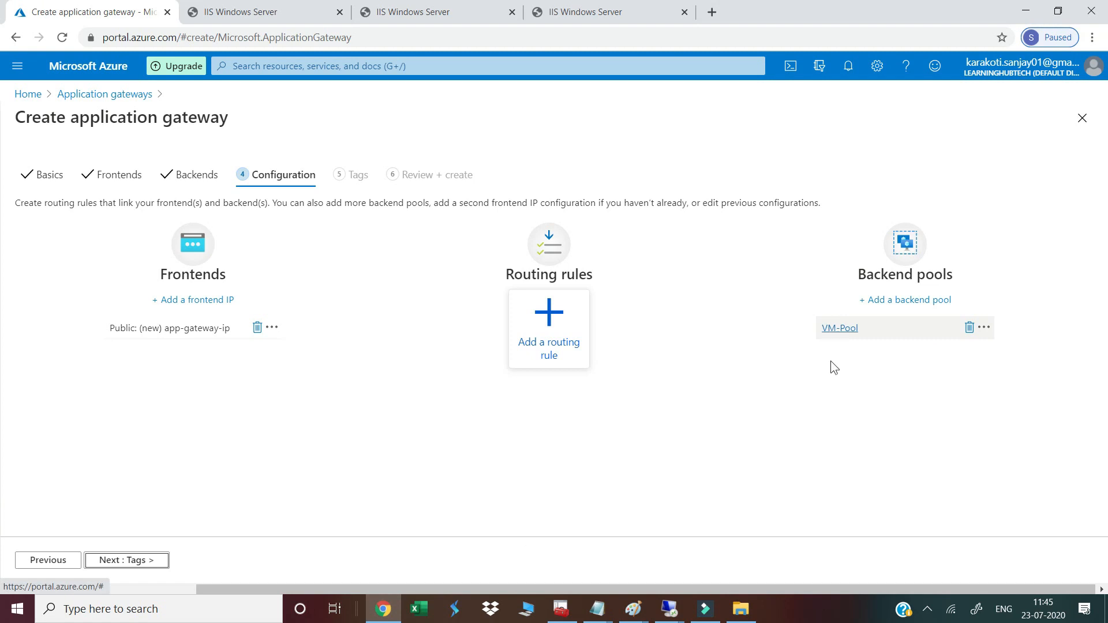
{"action": "mouse_move", "coordinate": [629, 615]}
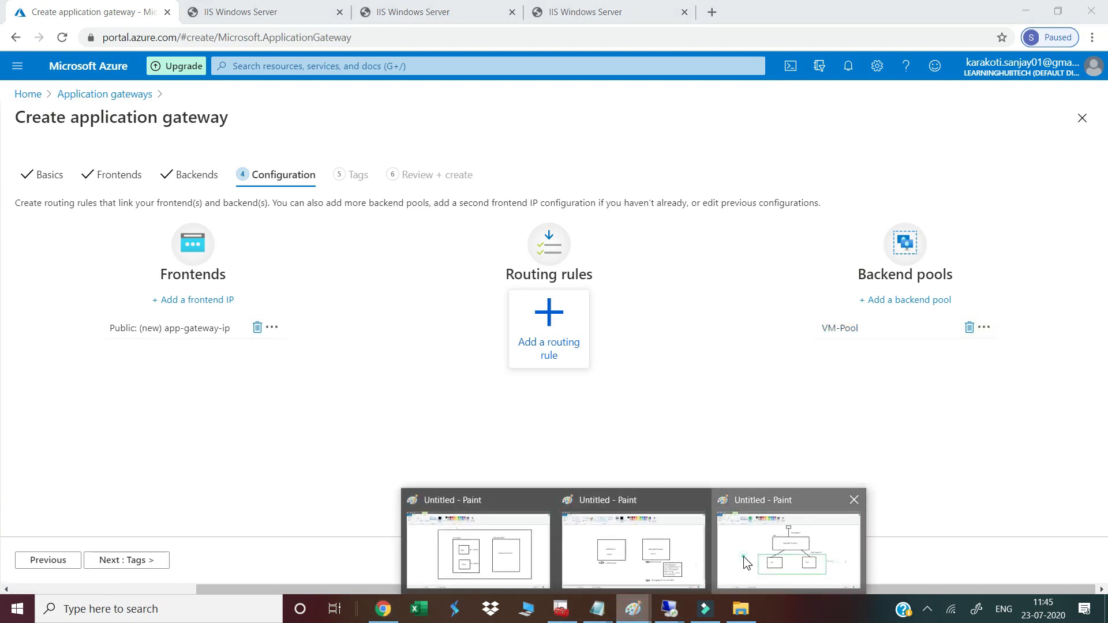
{"action": "left_click", "coordinate": [774, 577]}
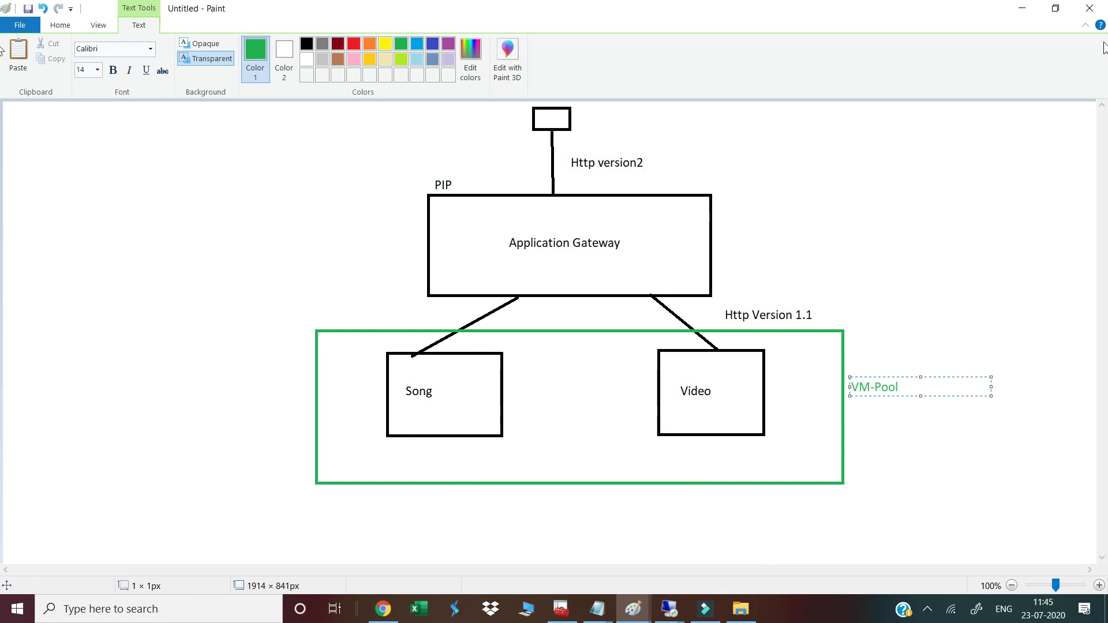
{"action": "left_click", "coordinate": [1026, 8]}
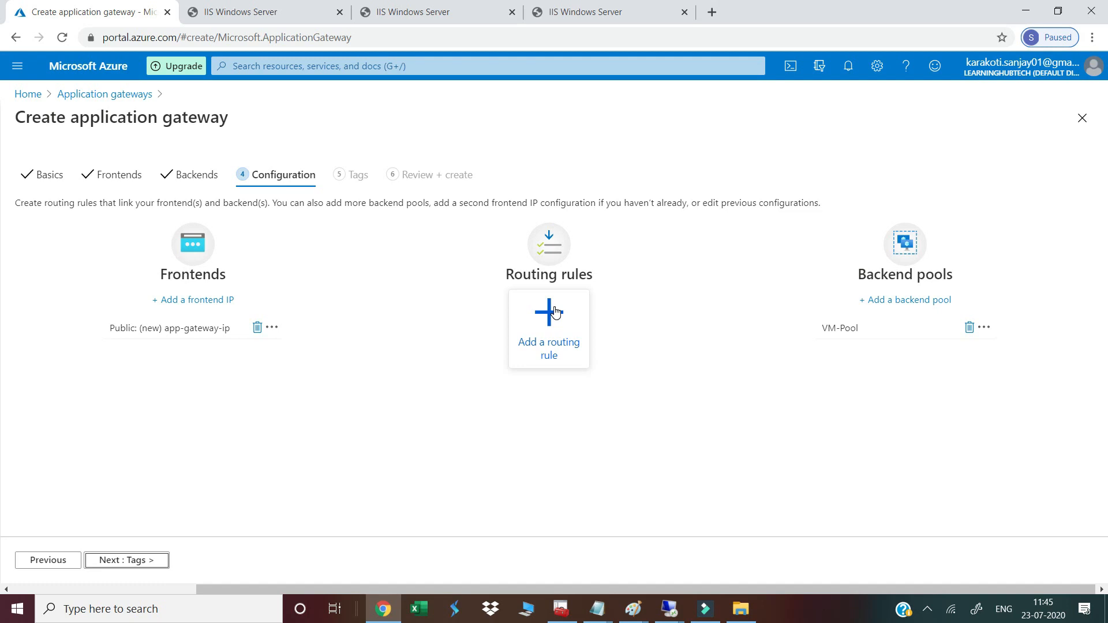
- Start a routing rule named Rule1 and name its listener Listener1
{"action": "left_click", "coordinate": [551, 315]}
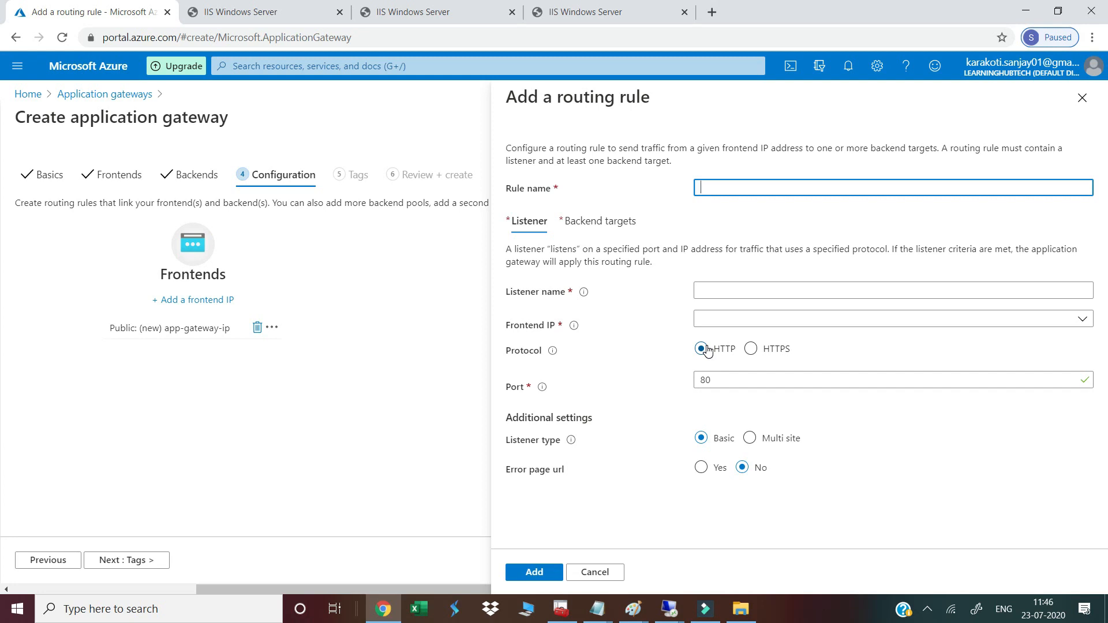
{"action": "type", "text": "Rule1"}
{"action": "left_click", "coordinate": [732, 289]}
{"action": "type", "text": "Listen"}
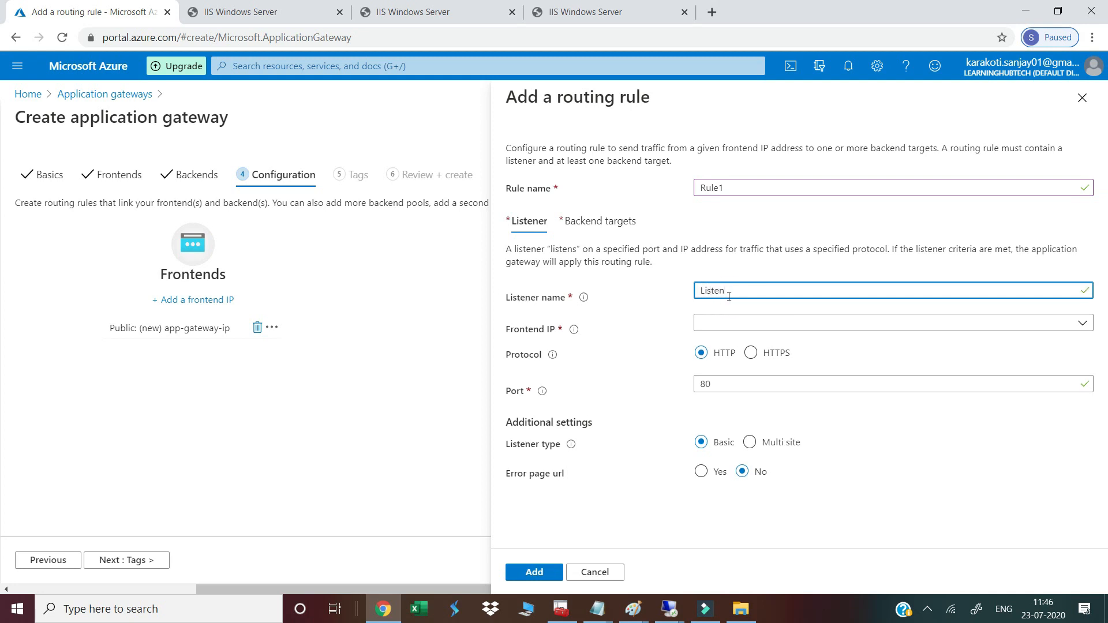
{"action": "type", "text": "er1"}
- Check the gateway diagram in Paint, return to the Azure portal in Chrome, and set the listener's frontend IP to Public
{"action": "left_click", "coordinate": [634, 609]}
{"action": "left_click", "coordinate": [761, 561]}
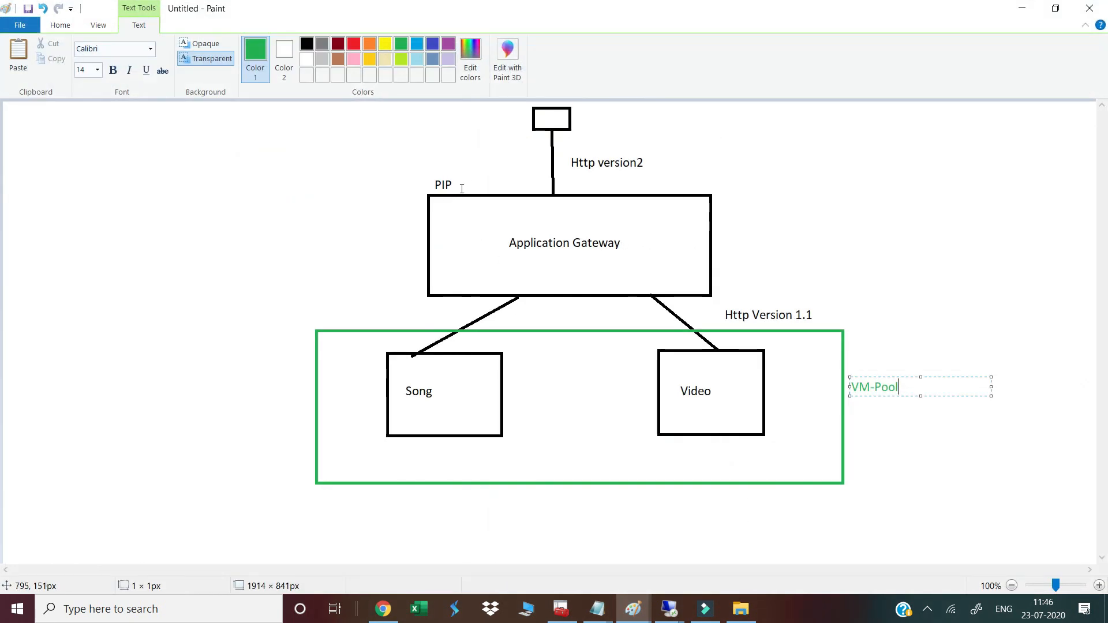
{"action": "left_click", "coordinate": [1027, 8]}
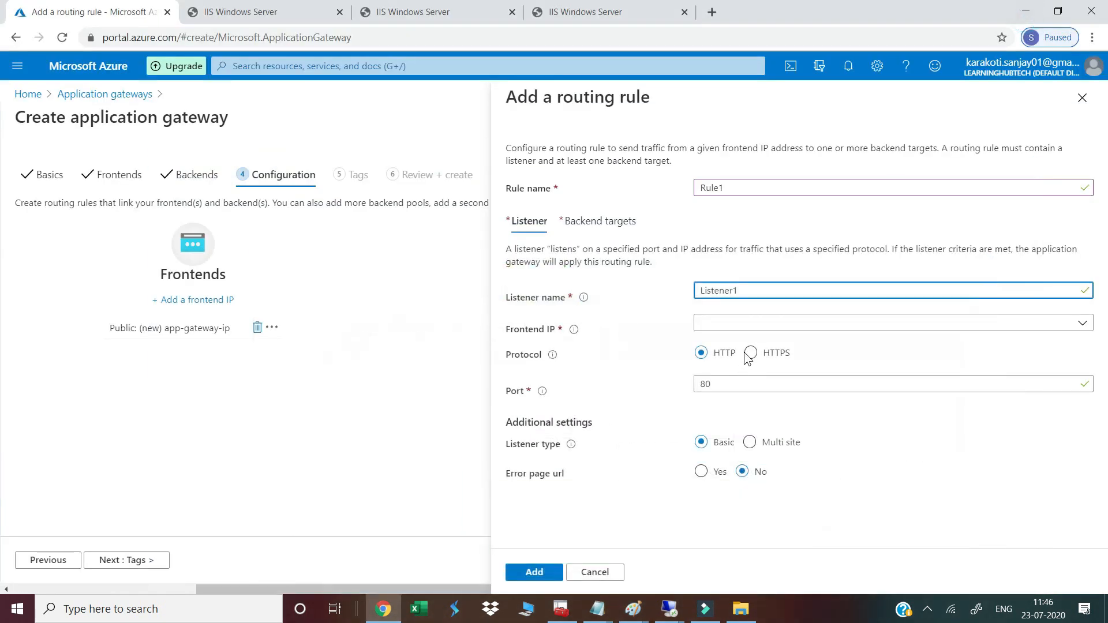
{"action": "left_click", "coordinate": [753, 323]}
{"action": "left_click", "coordinate": [713, 344]}
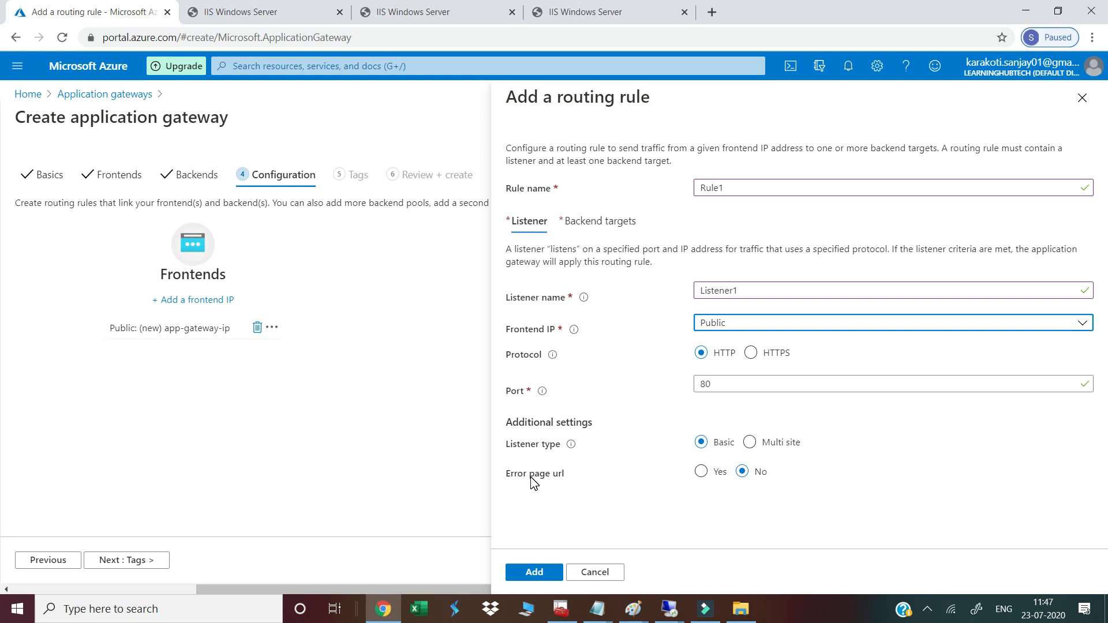
{"action": "left_click", "coordinate": [700, 472]}
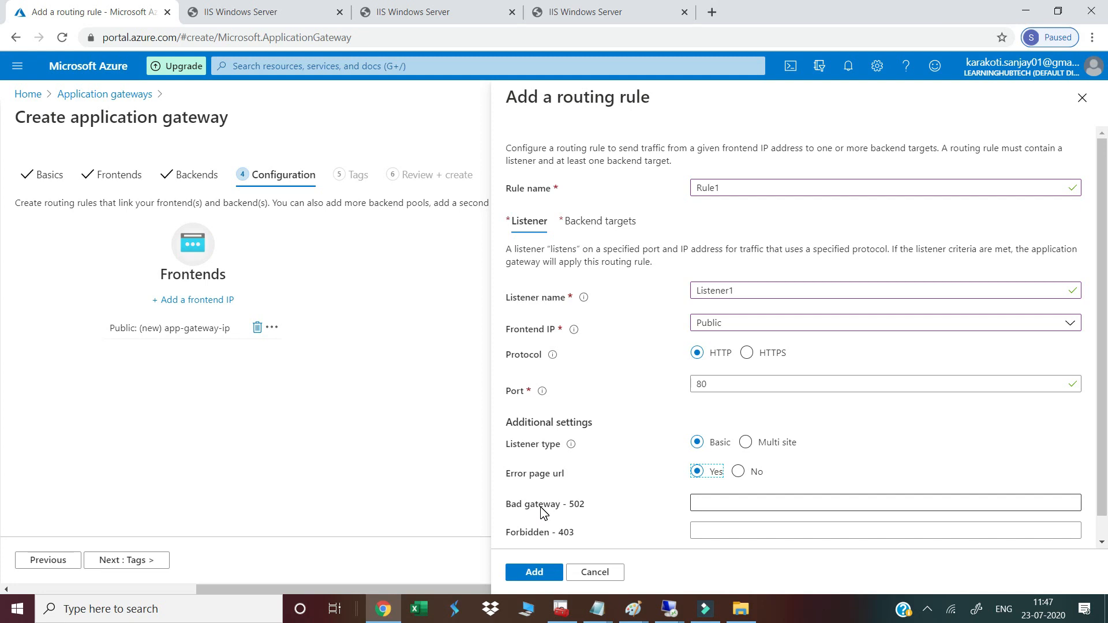
{"action": "left_click", "coordinate": [719, 502]}
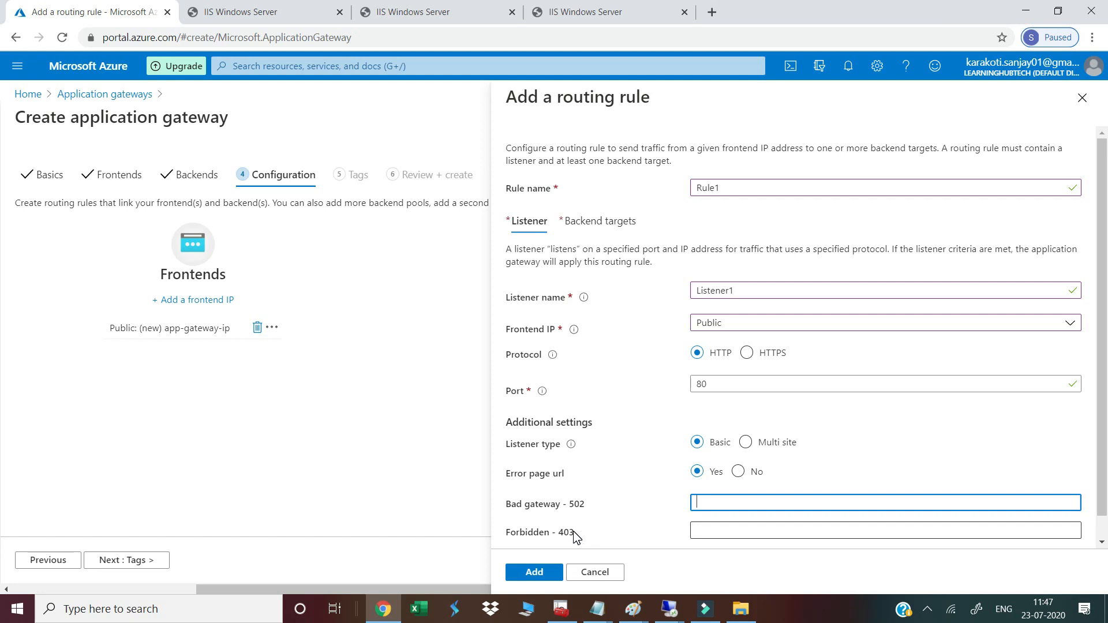
{"action": "left_click", "coordinate": [706, 534]}
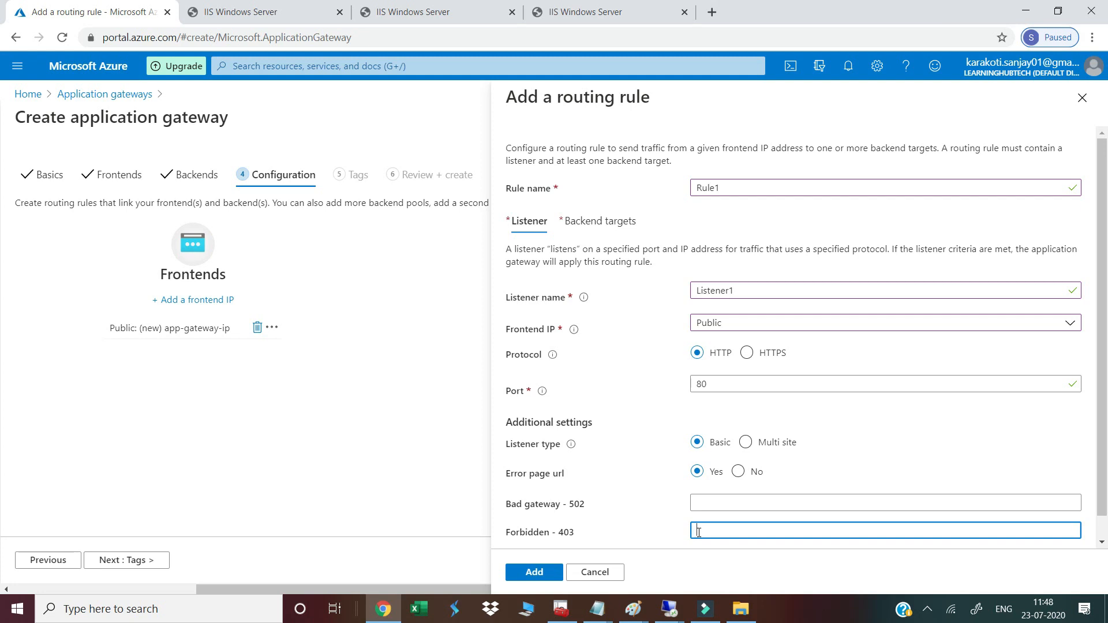
{"action": "left_click", "coordinate": [738, 471]}
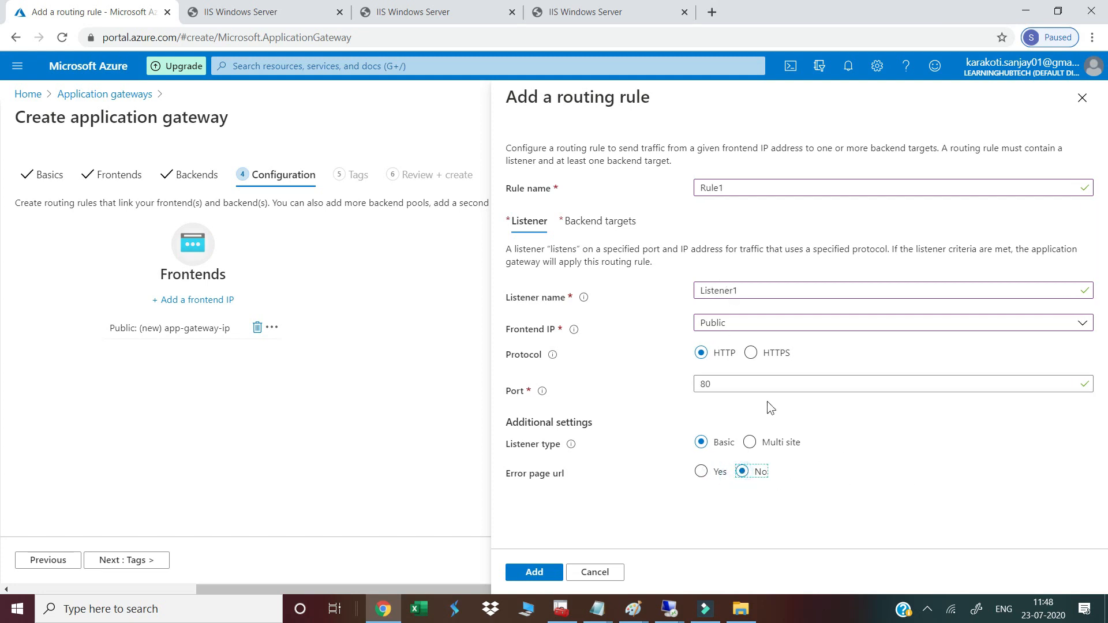
- Proceed to the backend targets of Rule1 and set the backend target to VM-Pool
{"action": "left_click", "coordinate": [536, 565]}
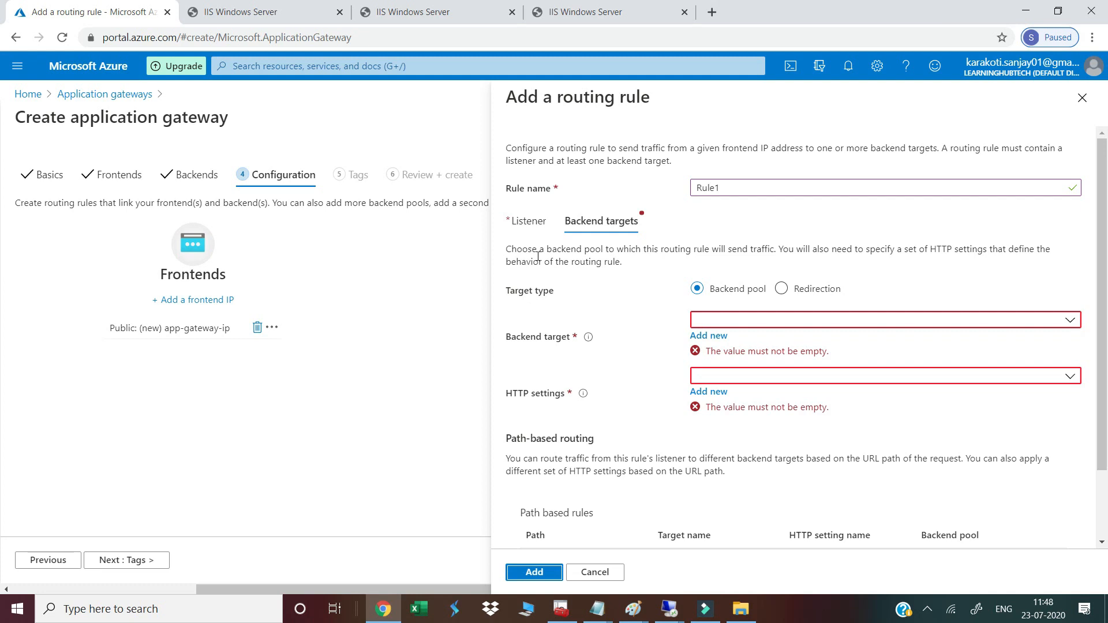
{"action": "left_click", "coordinate": [743, 320]}
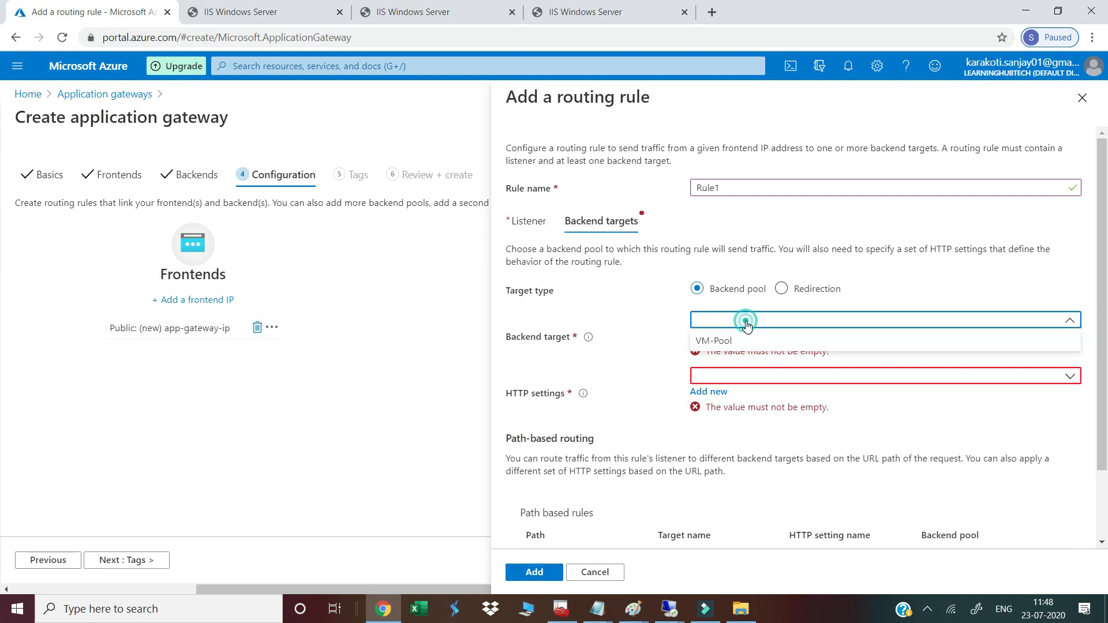
{"action": "left_click", "coordinate": [723, 343]}
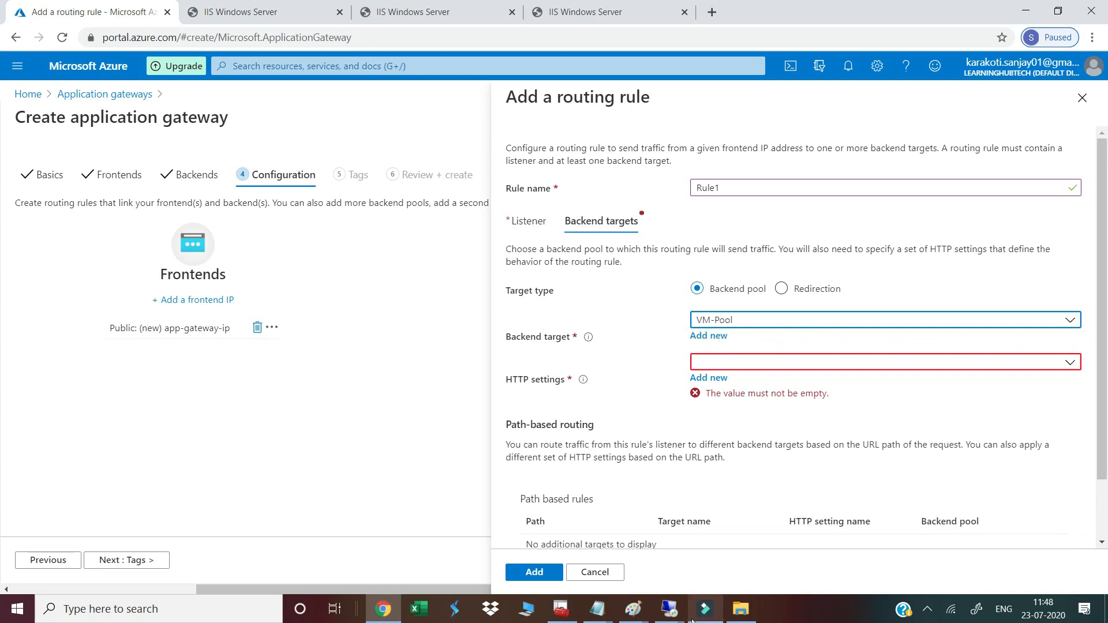
- Switch to the gateway diagram in Paint and draw a red rectangle about 233 × 43 px inside the Application Gateway box
{"action": "mouse_move", "coordinate": [647, 616]}
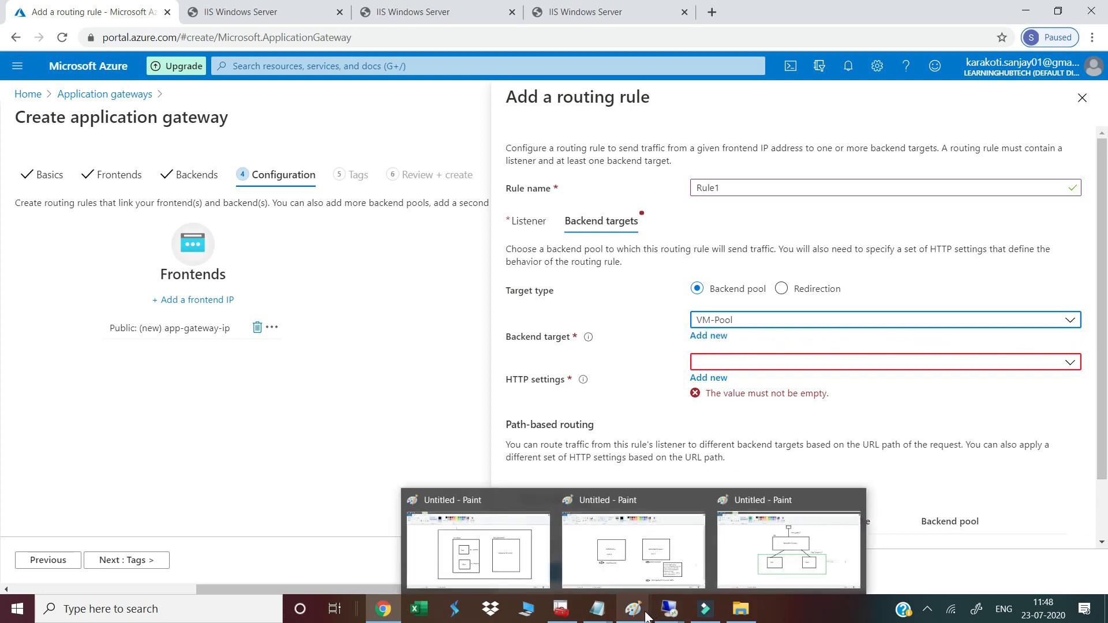
{"action": "left_click", "coordinate": [722, 577]}
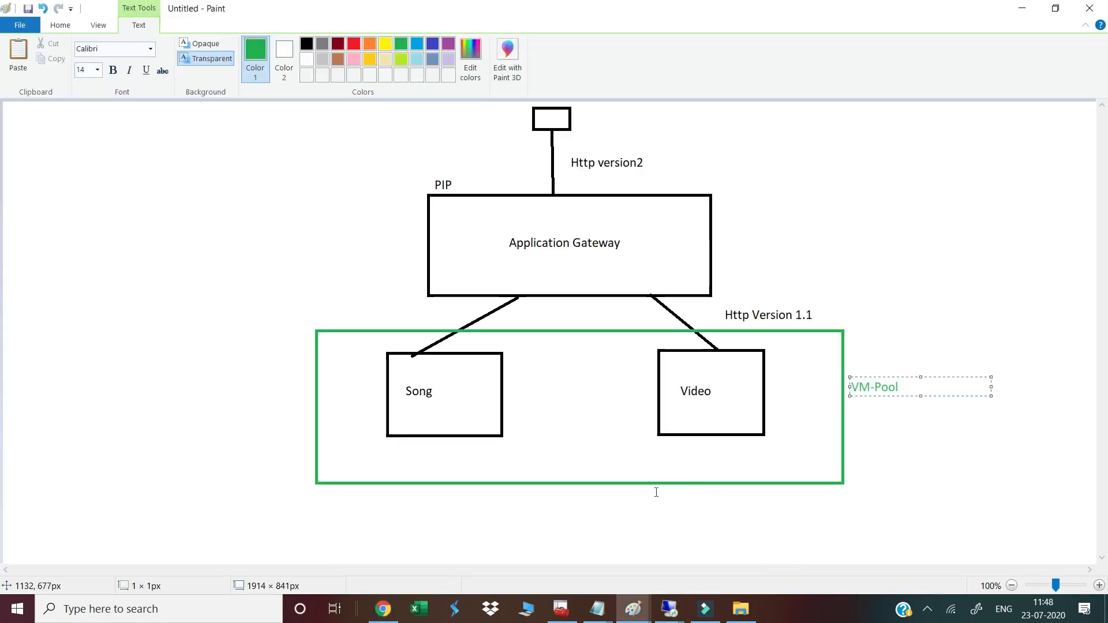
{"action": "left_click", "coordinate": [59, 24]}
{"action": "left_click", "coordinate": [297, 45]}
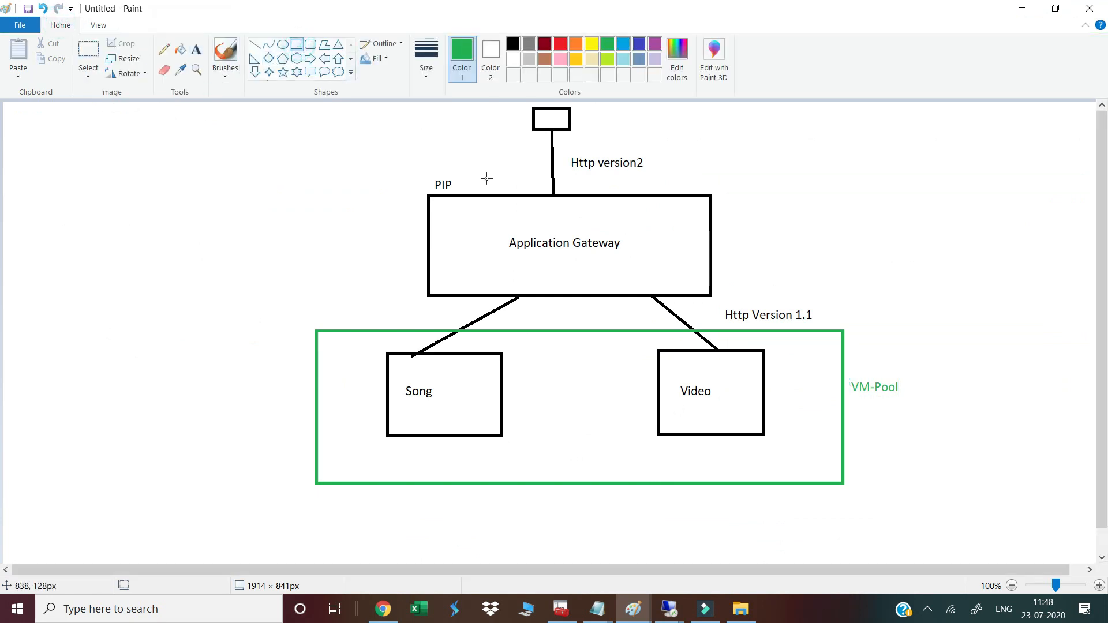
{"action": "left_click_drag", "start_coordinate": [509, 202], "coordinate": [643, 227]}
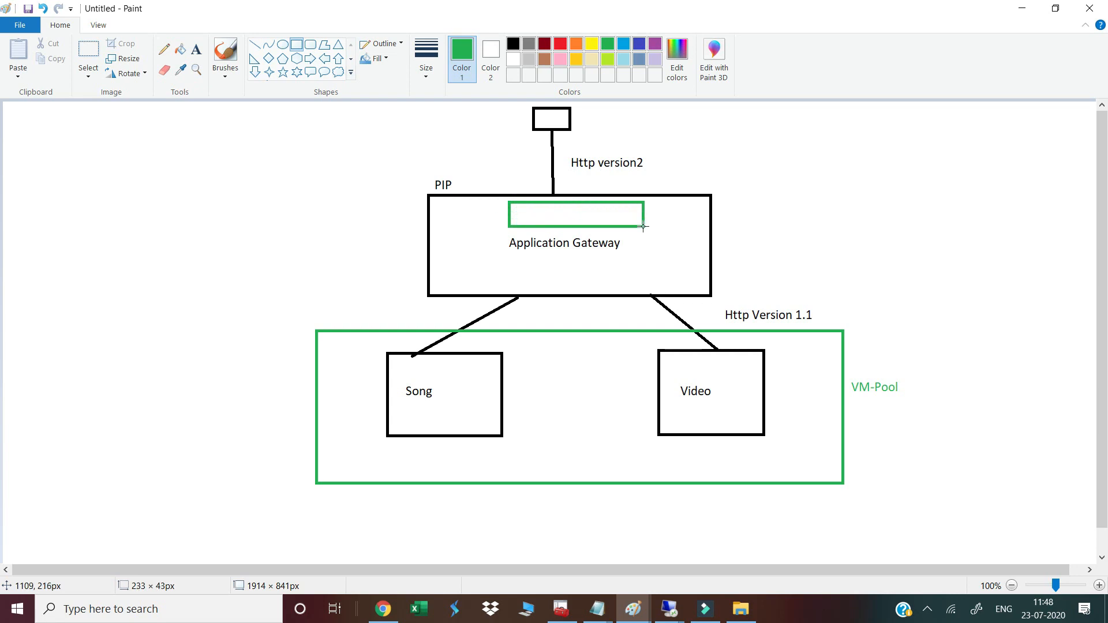
{"action": "left_click", "coordinate": [560, 44]}
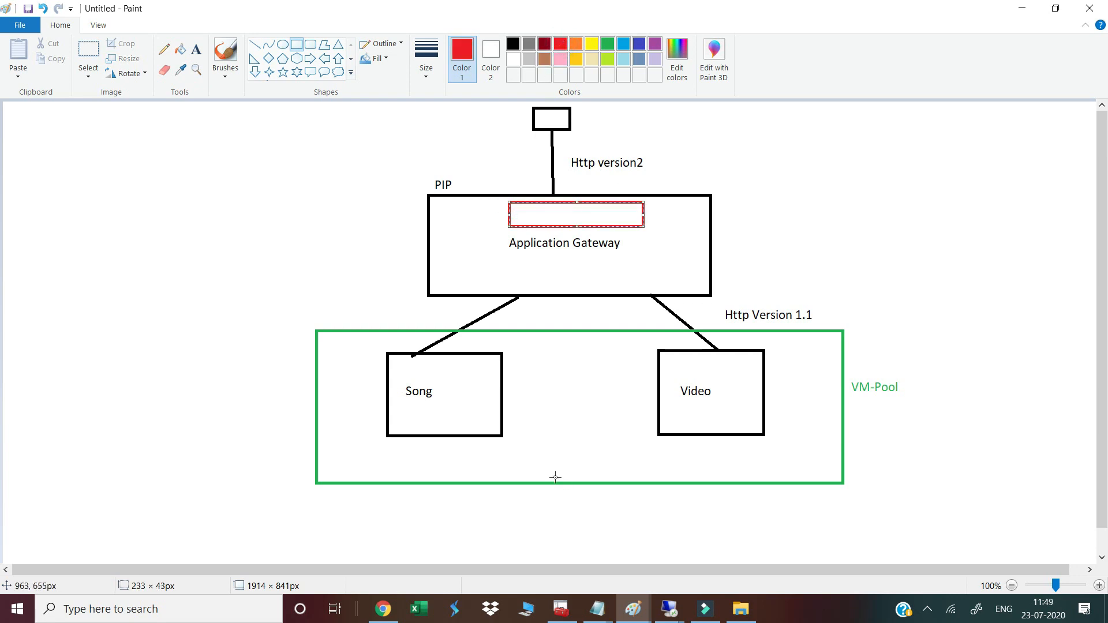
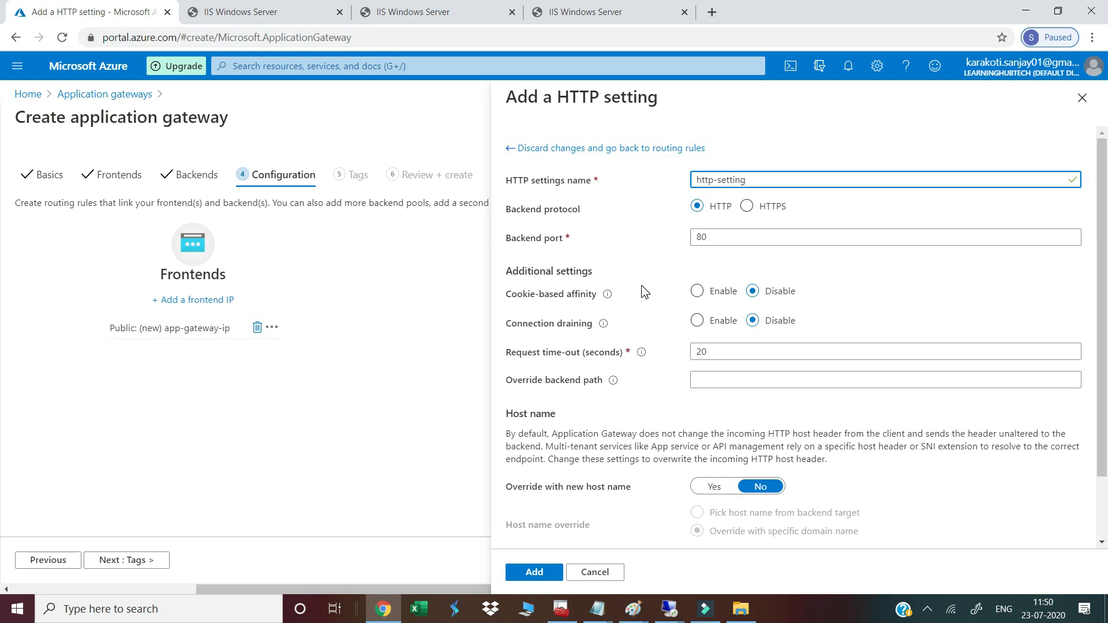
- Find Paint through the Windows search and open a new blank drawing
{"action": "left_click", "coordinate": [88, 615]}
{"action": "type", "text": "ms"}
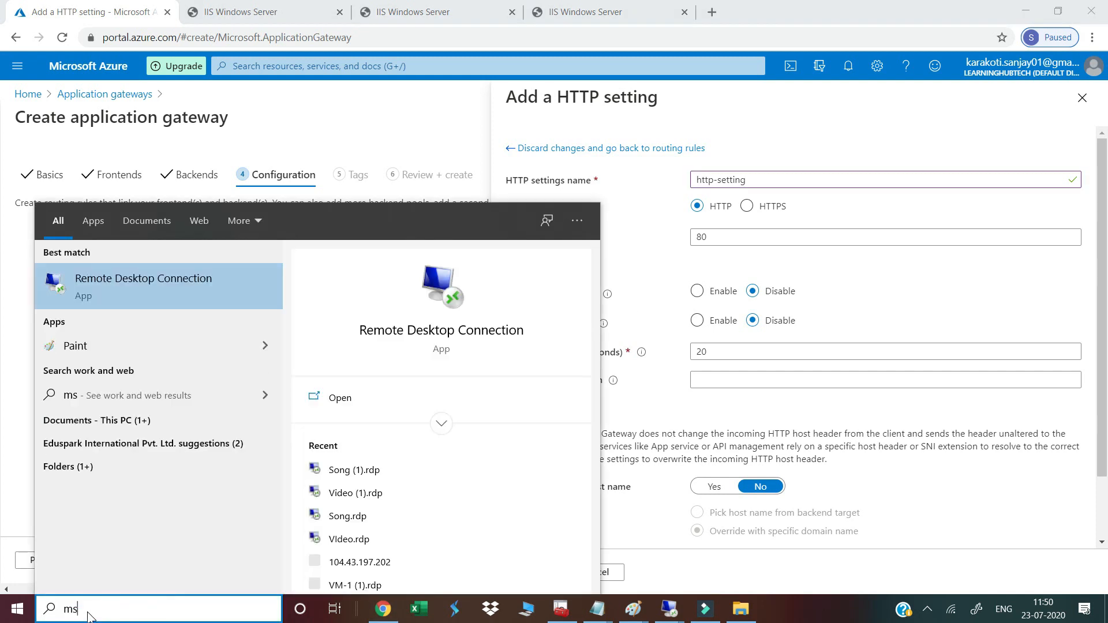
{"action": "type", "text": "paint"}
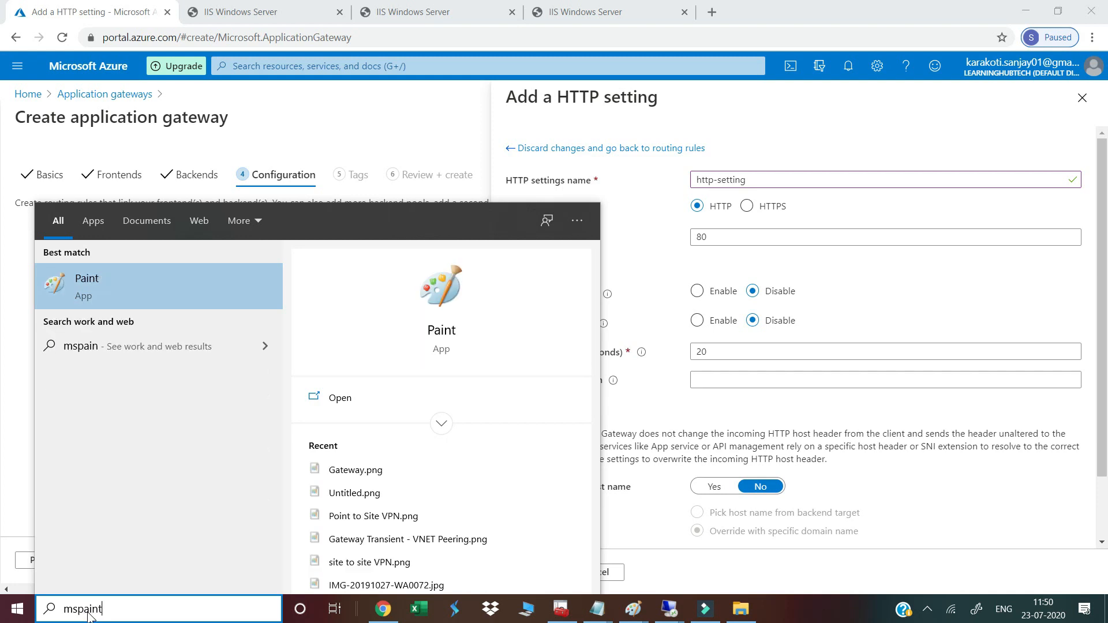
{"action": "key", "text": "Return"}
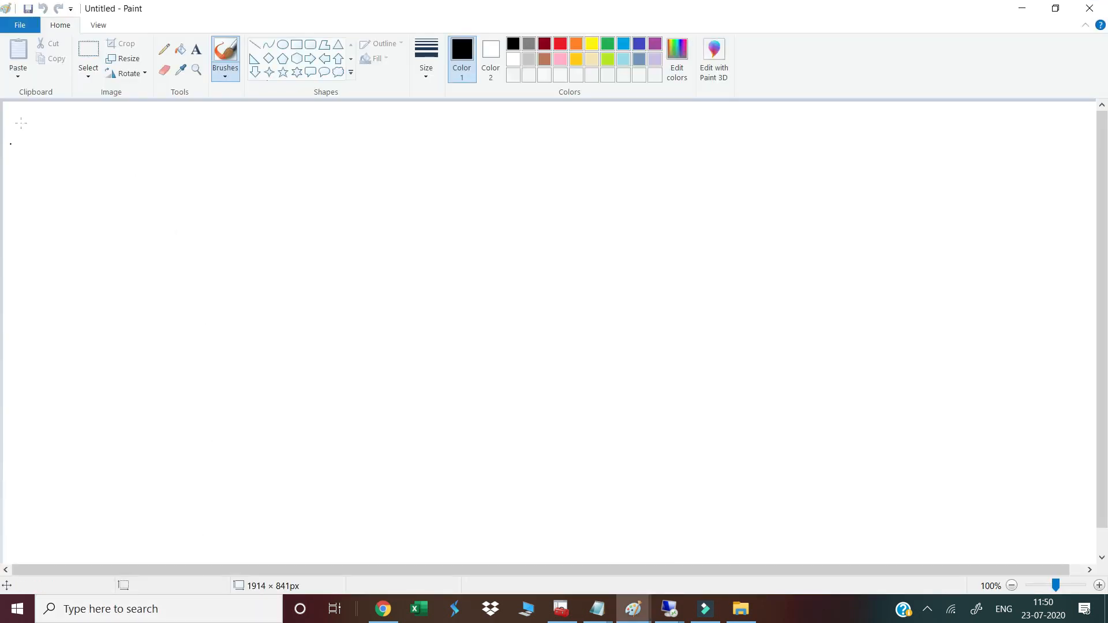
- Draw two black server boxes side by side, a gateway box about 371 × 138 px above them, and a client box about 106 × 48 px on top
{"action": "left_click", "coordinate": [297, 48]}
{"action": "mouse_move", "coordinate": [390, 296]}
{"action": "left_mouse_down"}
{"action": "mouse_move", "coordinate": [391, 337]}
{"action": "mouse_move", "coordinate": [493, 401]}
{"action": "mouse_move", "coordinate": [536, 404]}
{"action": "left_mouse_up"}
{"action": "left_click_drag", "start_coordinate": [684, 292], "coordinate": [813, 403]}
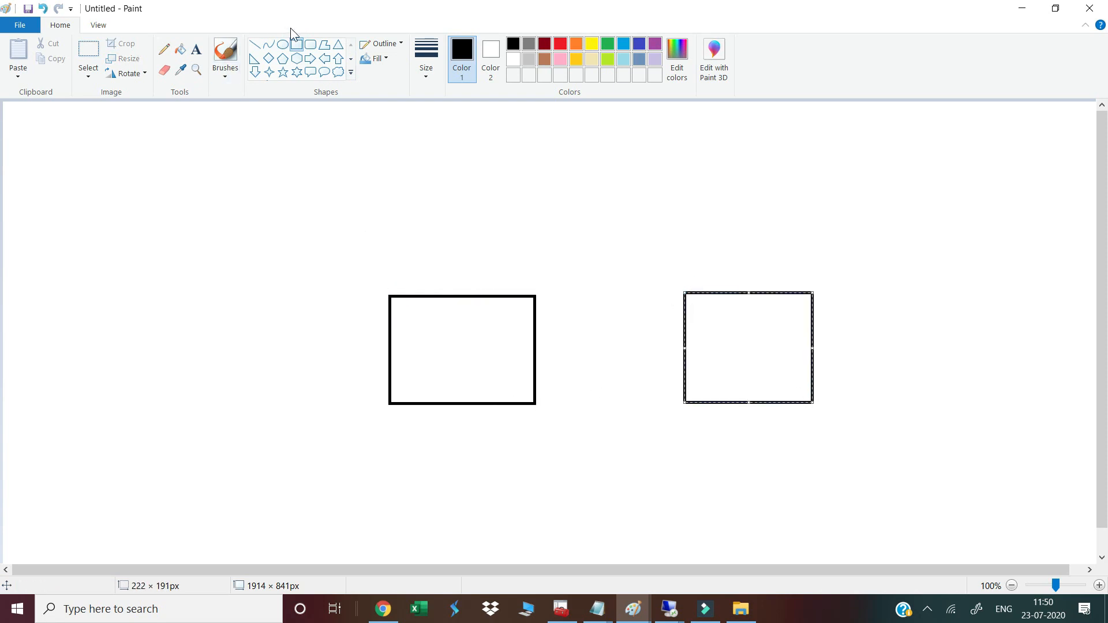
{"action": "left_click_drag", "start_coordinate": [465, 168], "coordinate": [679, 248]}
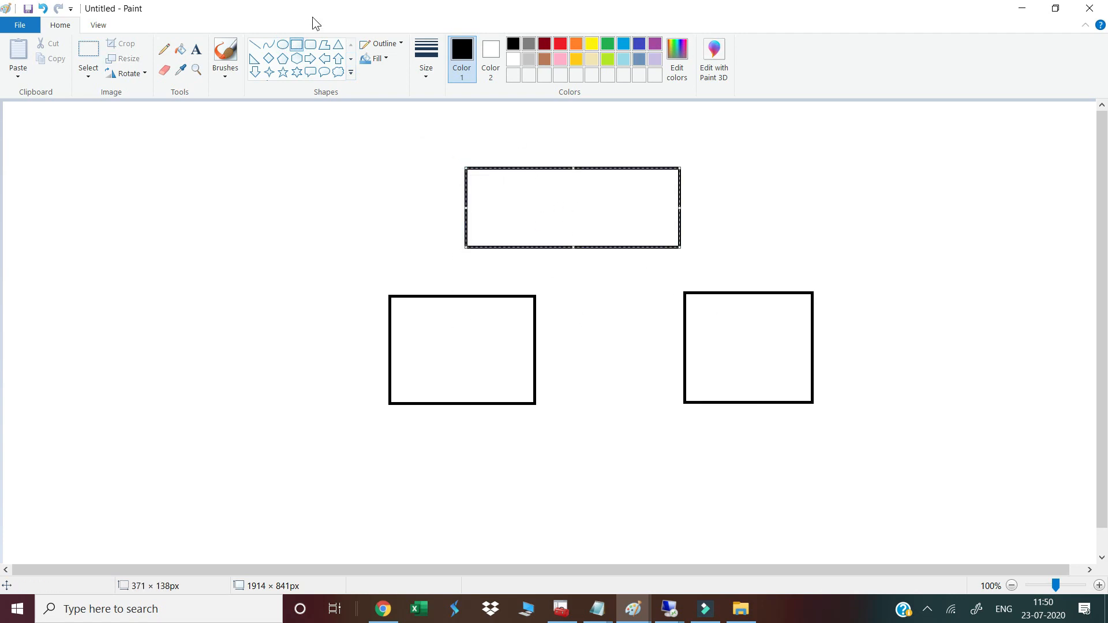
{"action": "left_click", "coordinate": [296, 45]}
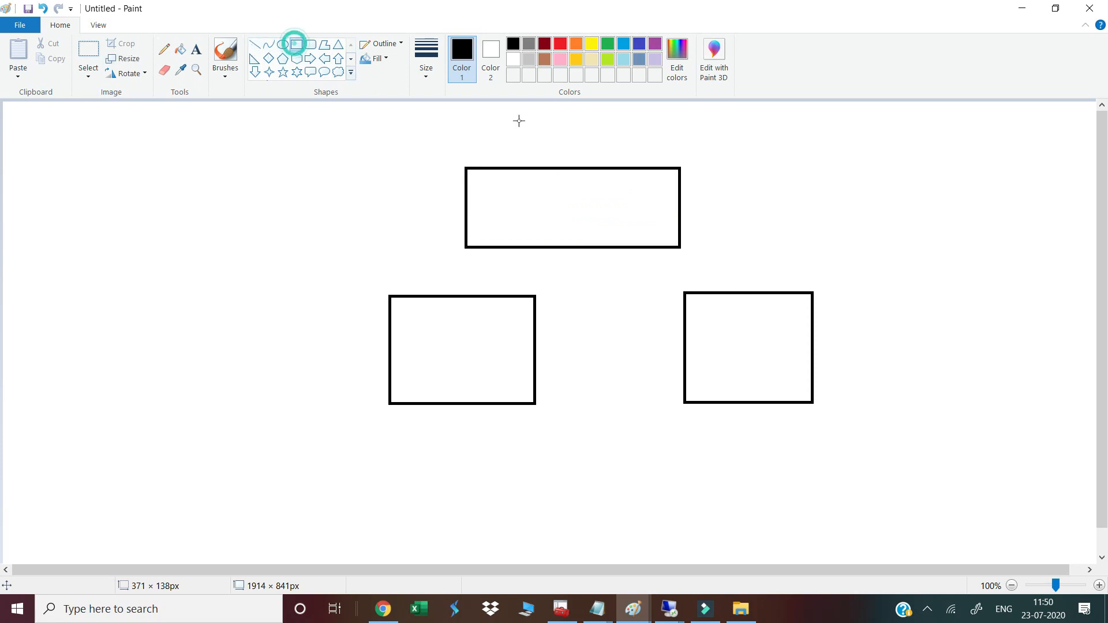
{"action": "left_click_drag", "start_coordinate": [524, 104], "coordinate": [586, 130]}
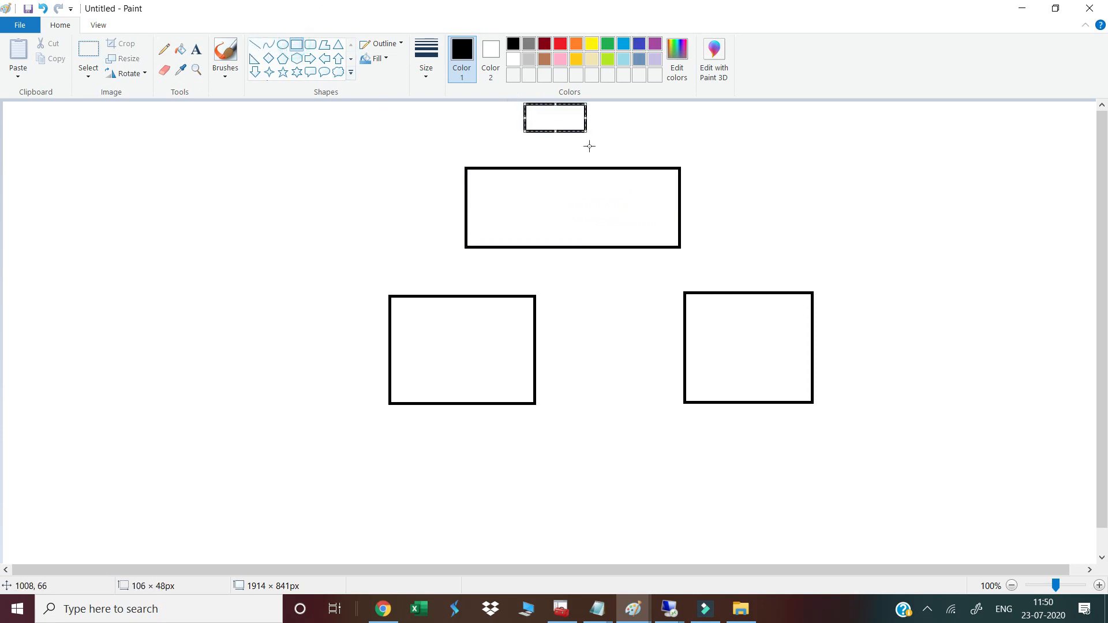
- Draw a straight line from the small client box to the left server box and undo it
{"action": "left_click", "coordinate": [255, 45]}
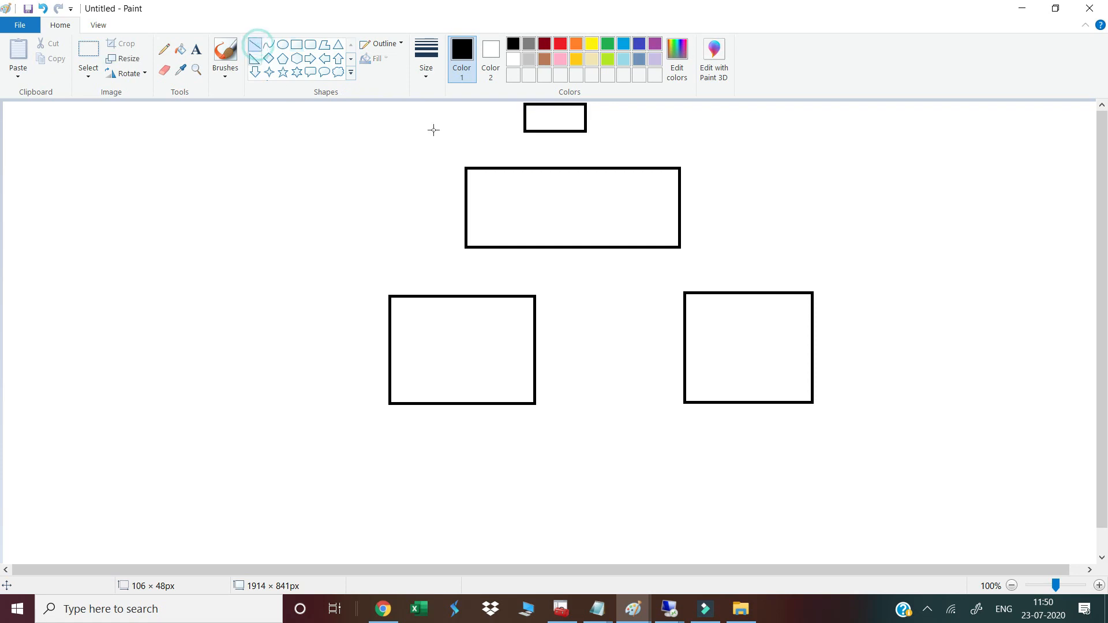
{"action": "left_click_drag", "start_coordinate": [554, 114], "coordinate": [467, 324]}
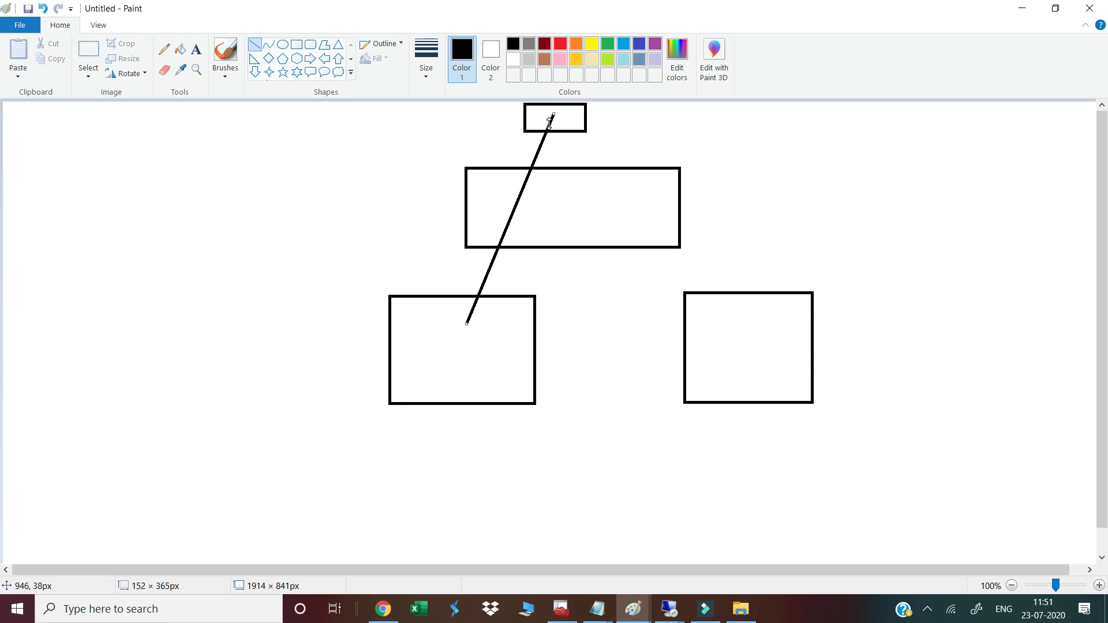
{"action": "key", "text": "ctrl+z"}
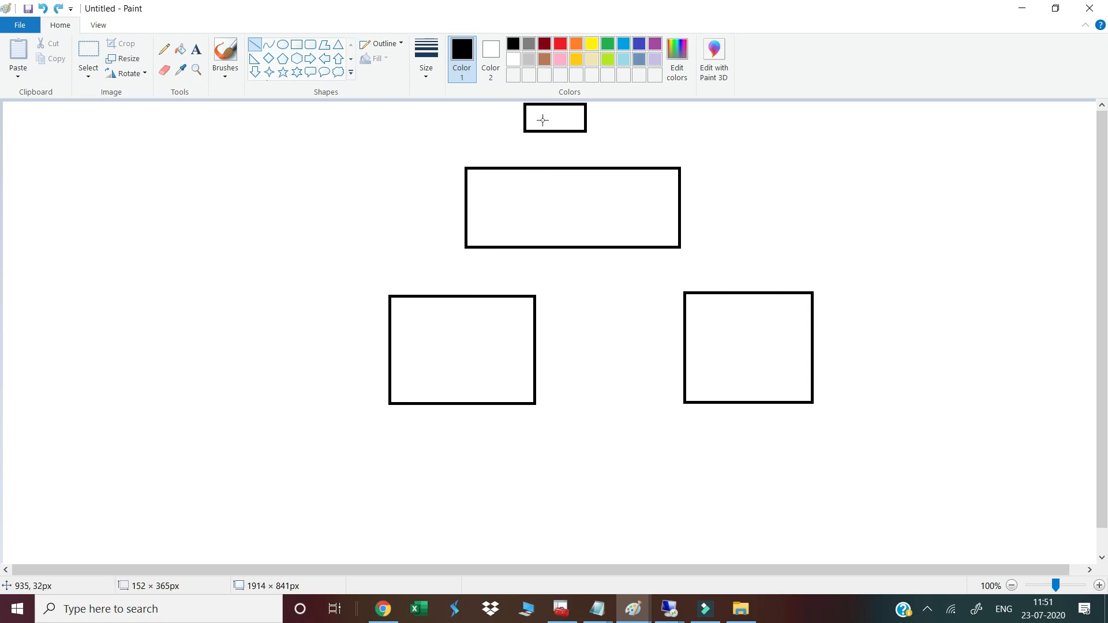
- Draw a straight line from the small client box to the right server box and delete it
{"action": "left_click_drag", "start_coordinate": [550, 117], "coordinate": [749, 350]}
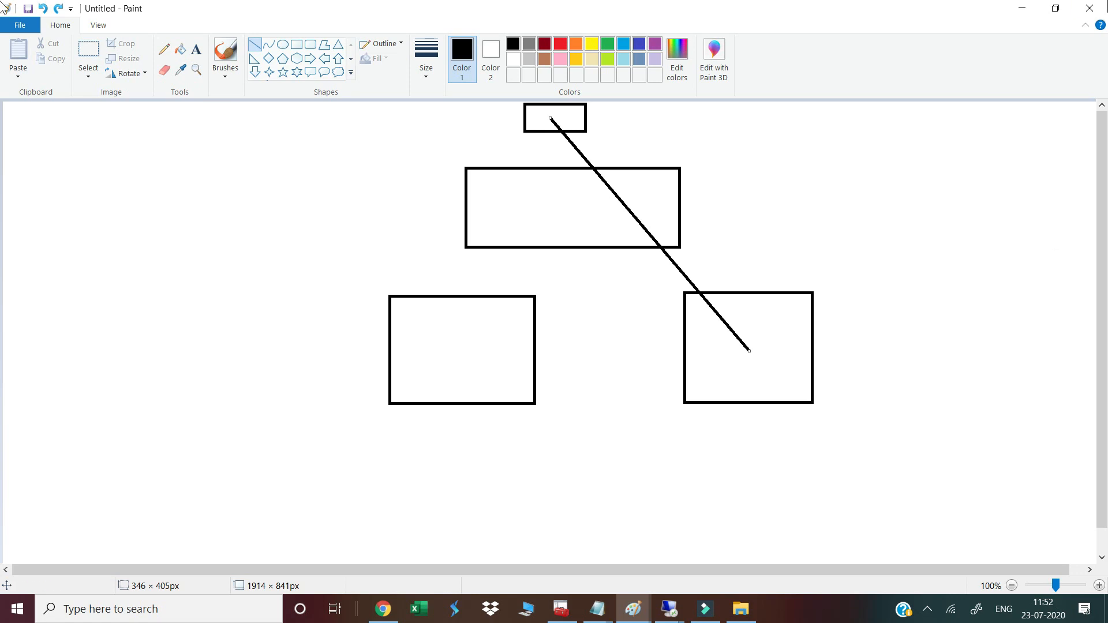
{"action": "left_click", "coordinate": [1022, 8]}
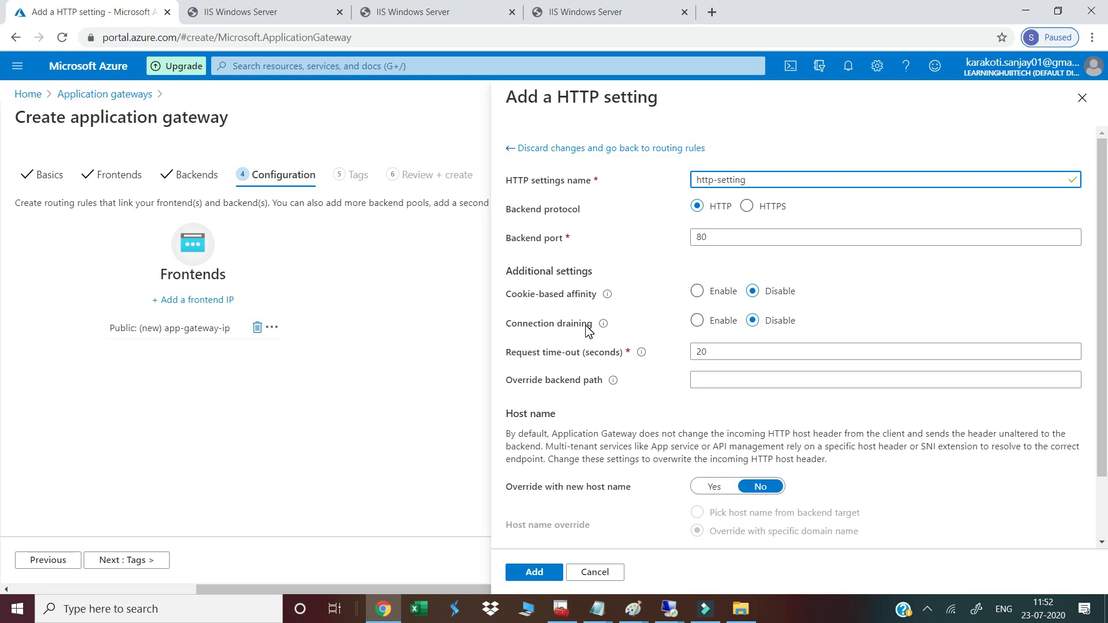
{"action": "mouse_move", "coordinate": [633, 609]}
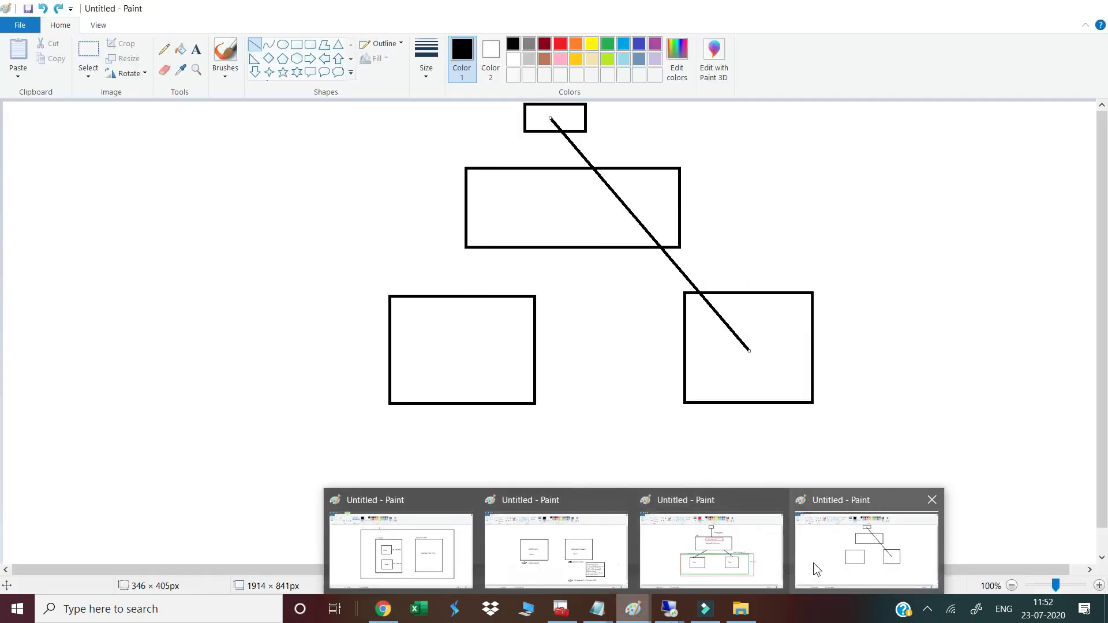
{"action": "left_click", "coordinate": [813, 563]}
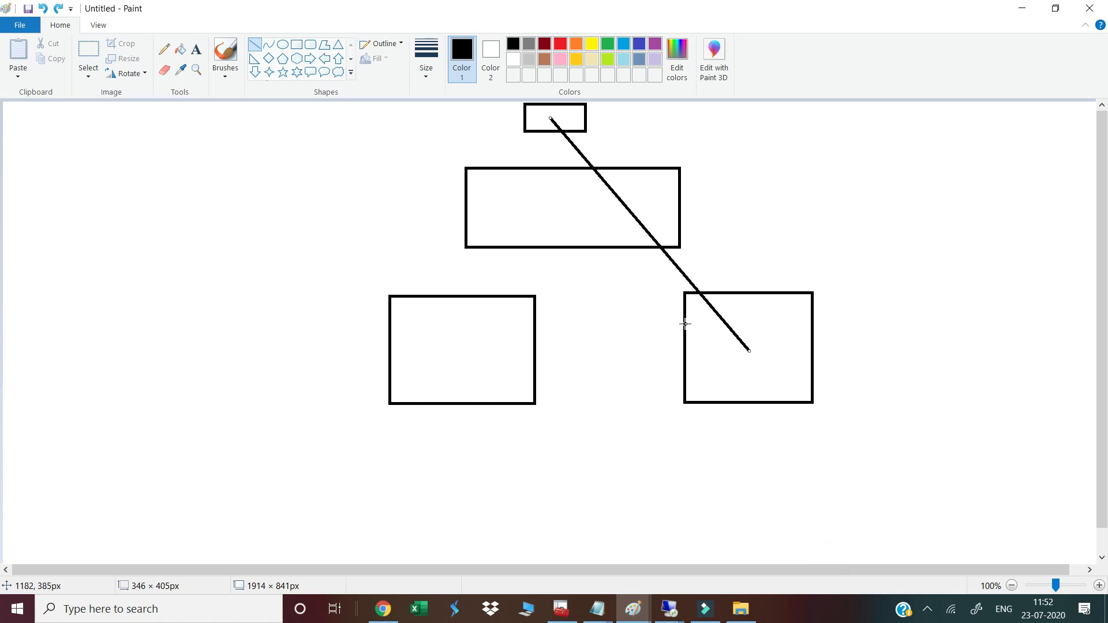
{"action": "key", "text": "Delete"}
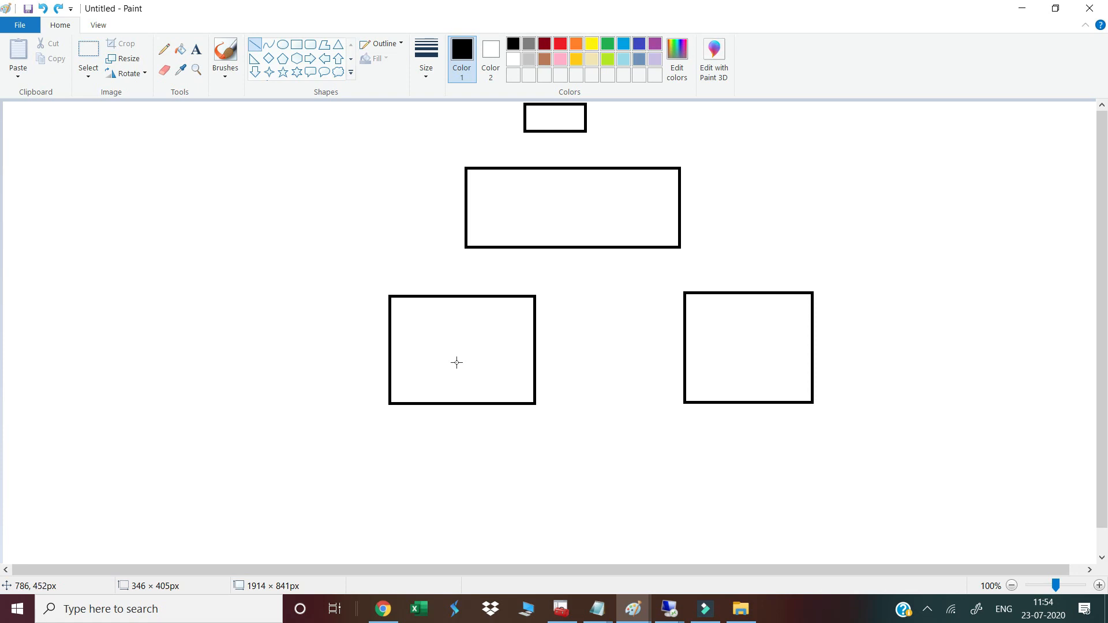
- Switch to the Azure portal in Chrome and enable connection draining with a drain timeout of 3600 seconds
{"action": "left_click", "coordinate": [383, 609]}
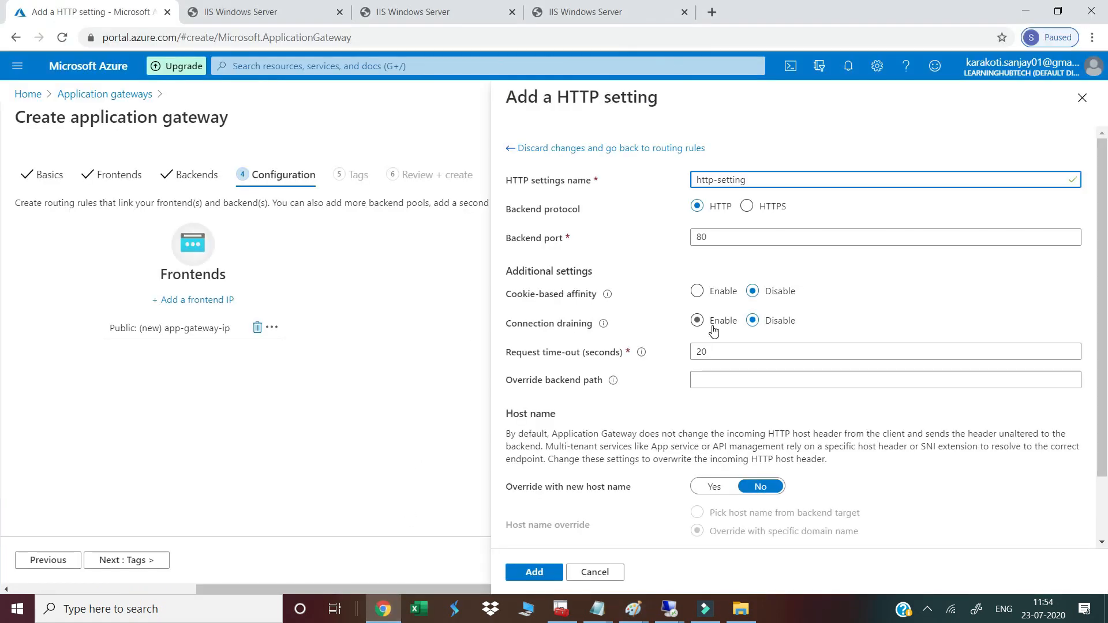
{"action": "left_click", "coordinate": [698, 321]}
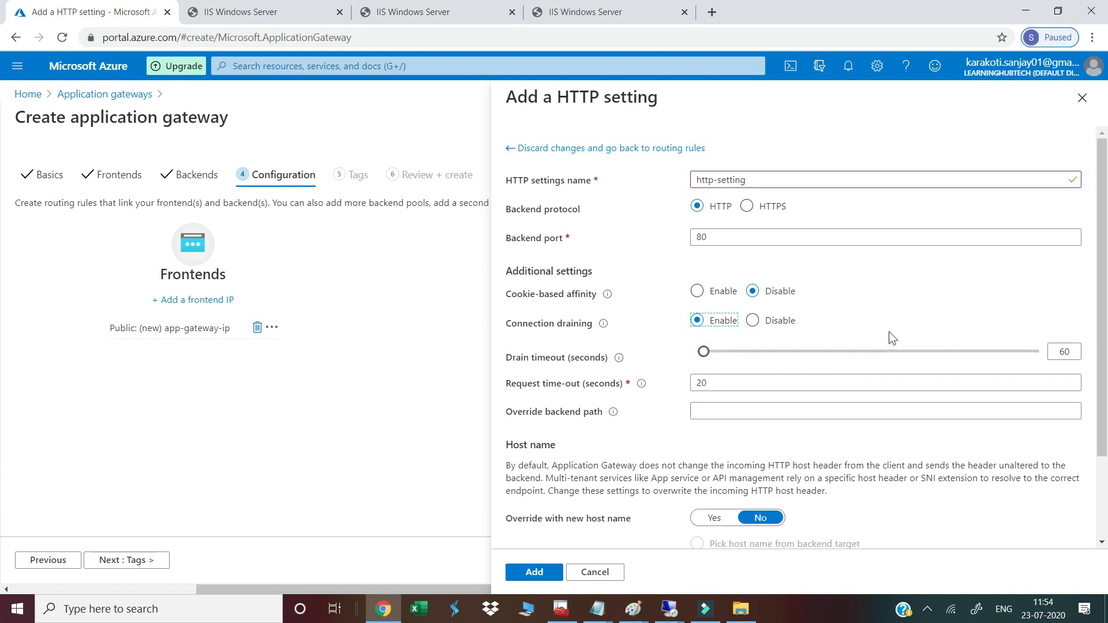
{"action": "left_click", "coordinate": [1038, 353]}
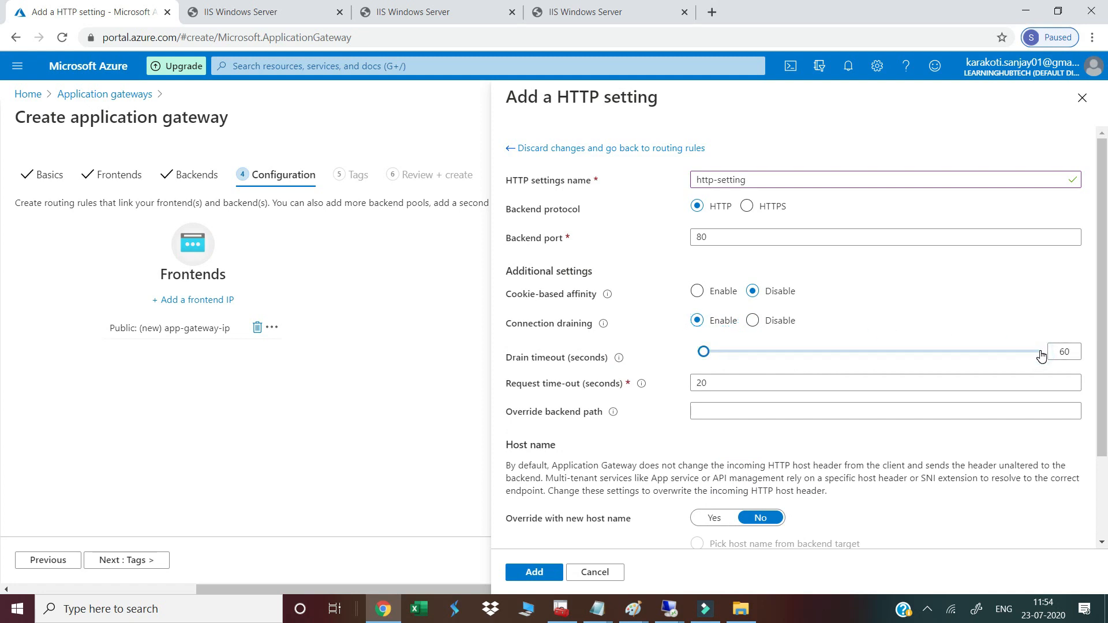
{"action": "left_click", "coordinate": [1039, 354]}
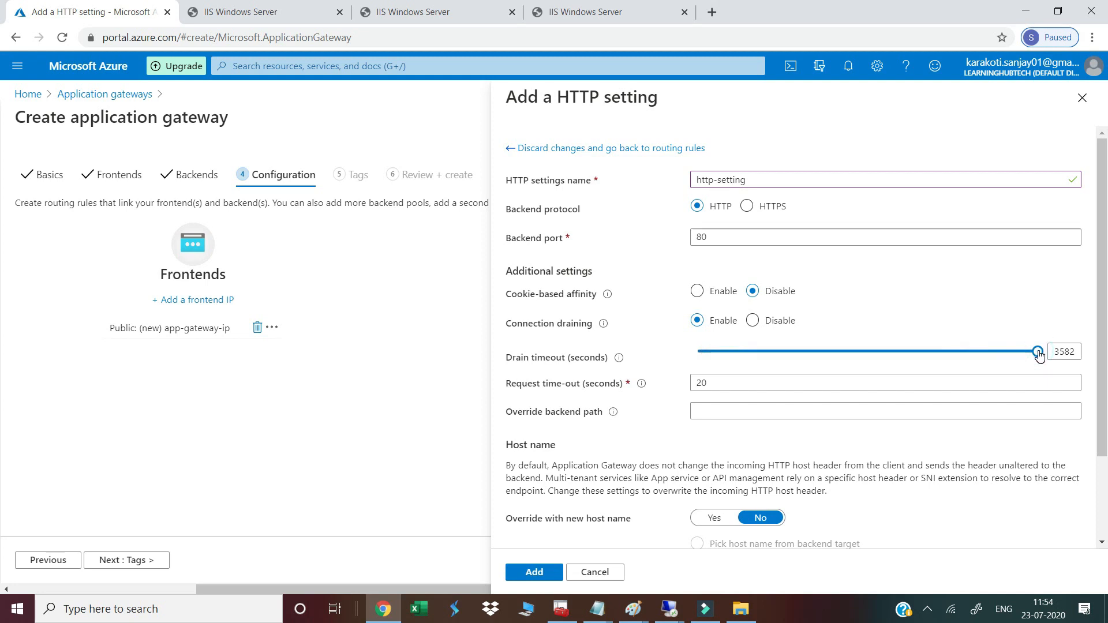
{"action": "left_click", "coordinate": [1040, 353]}
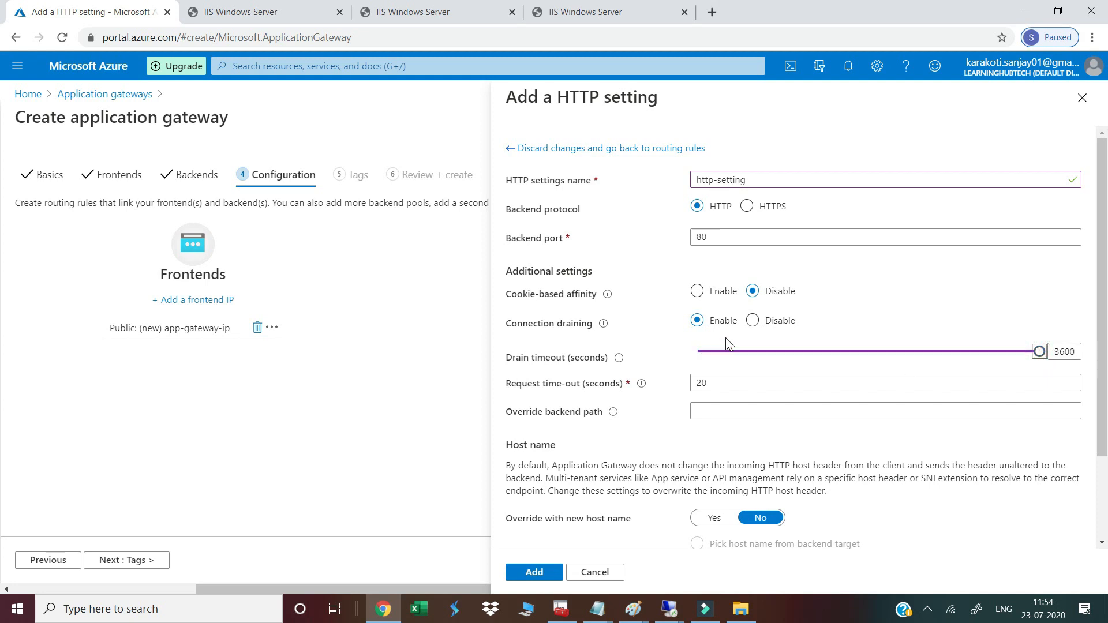
- Disable connection draining and add the HTTP setting http-setting to the routing rule
{"action": "left_click", "coordinate": [750, 323]}
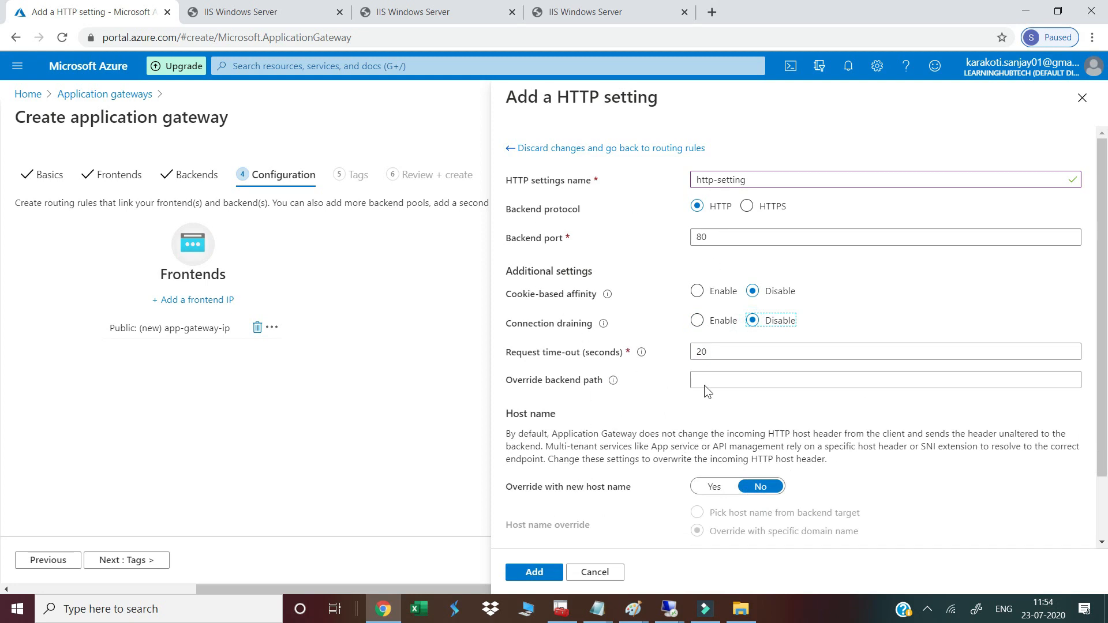
{"action": "left_click", "coordinate": [537, 574]}
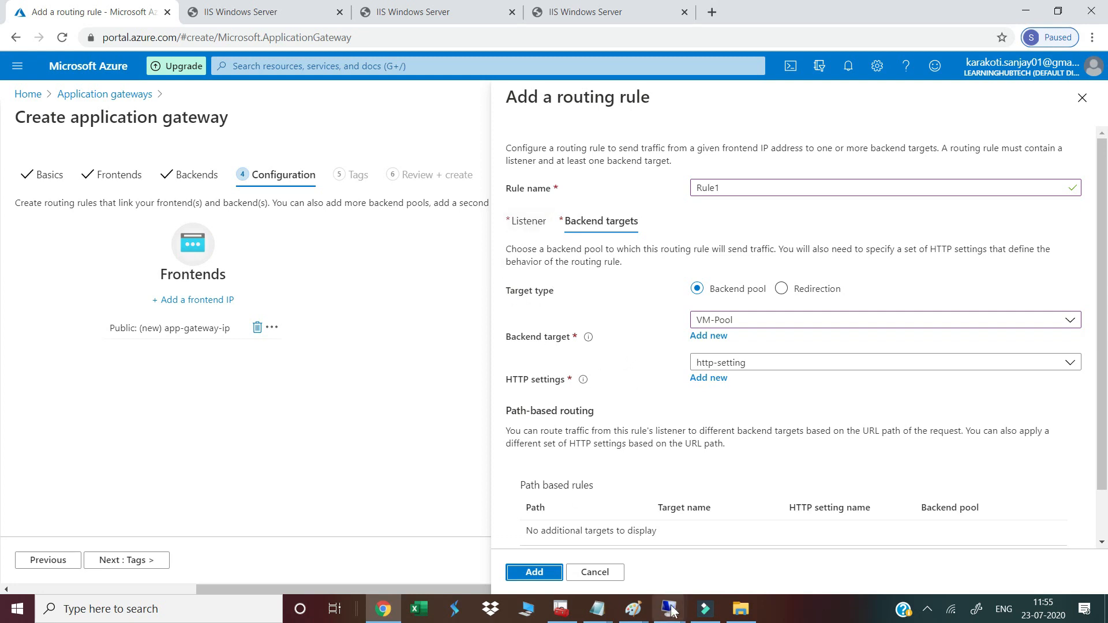
- Switch to the gateway diagram in Paint and add the red label "Http port 80" just below the Application Gateway box
{"action": "mouse_move", "coordinate": [637, 611]}
{"action": "left_click", "coordinate": [710, 551]}
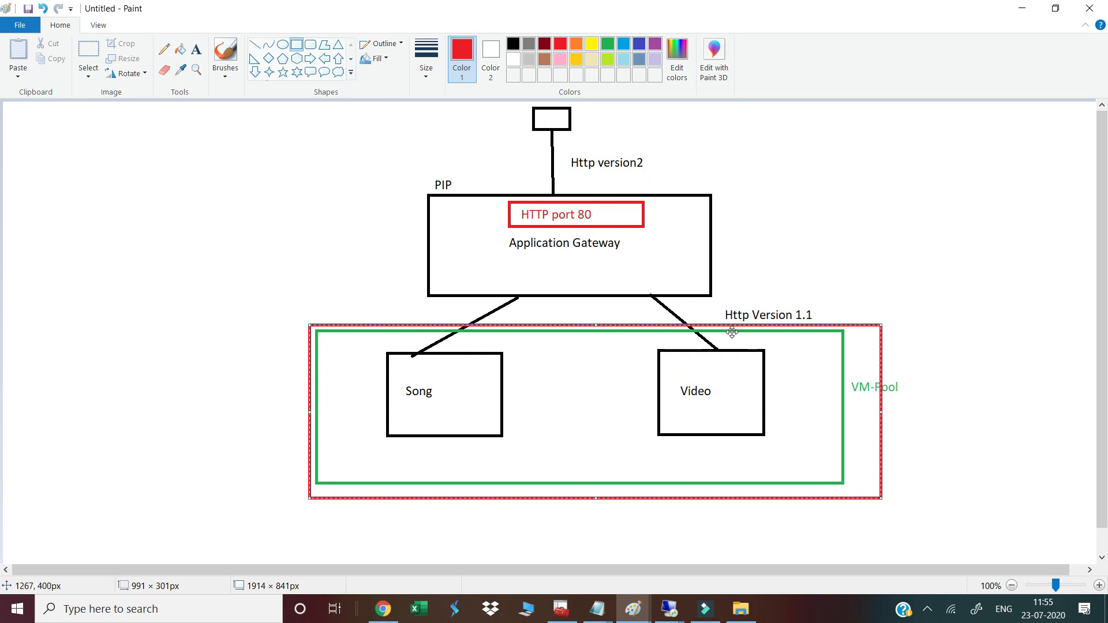
{"action": "left_click", "coordinate": [196, 49]}
{"action": "left_click", "coordinate": [530, 301]}
{"action": "type", "text": "Http port 80"}
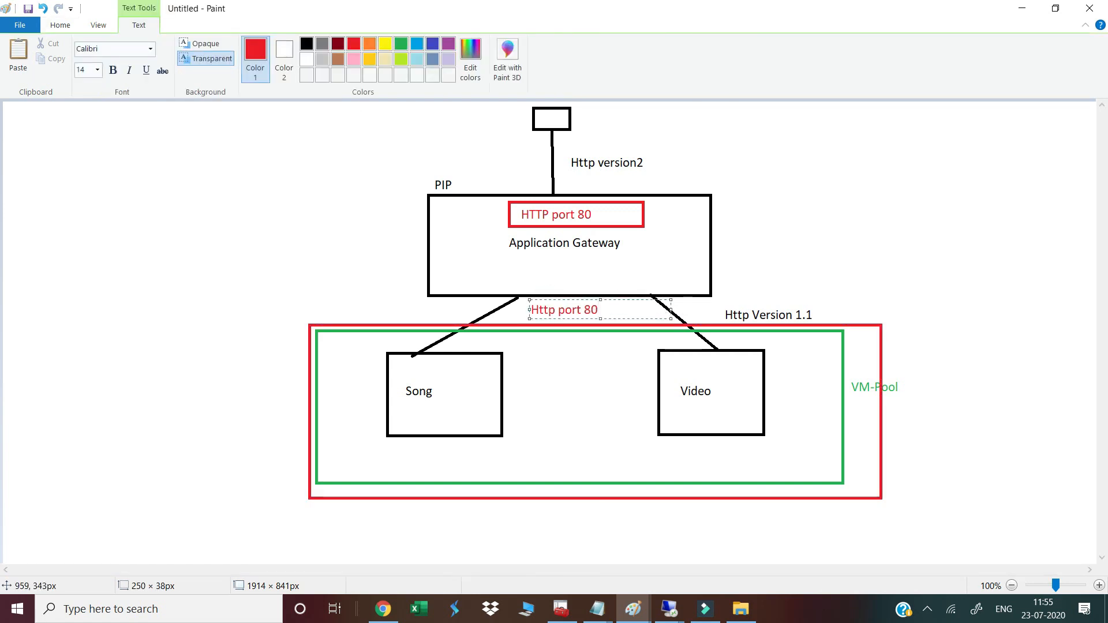
- Switch to the Azure portal in Chrome, add routing rule Rule1, and create the application gateway without tags
{"action": "left_click", "coordinate": [384, 609]}
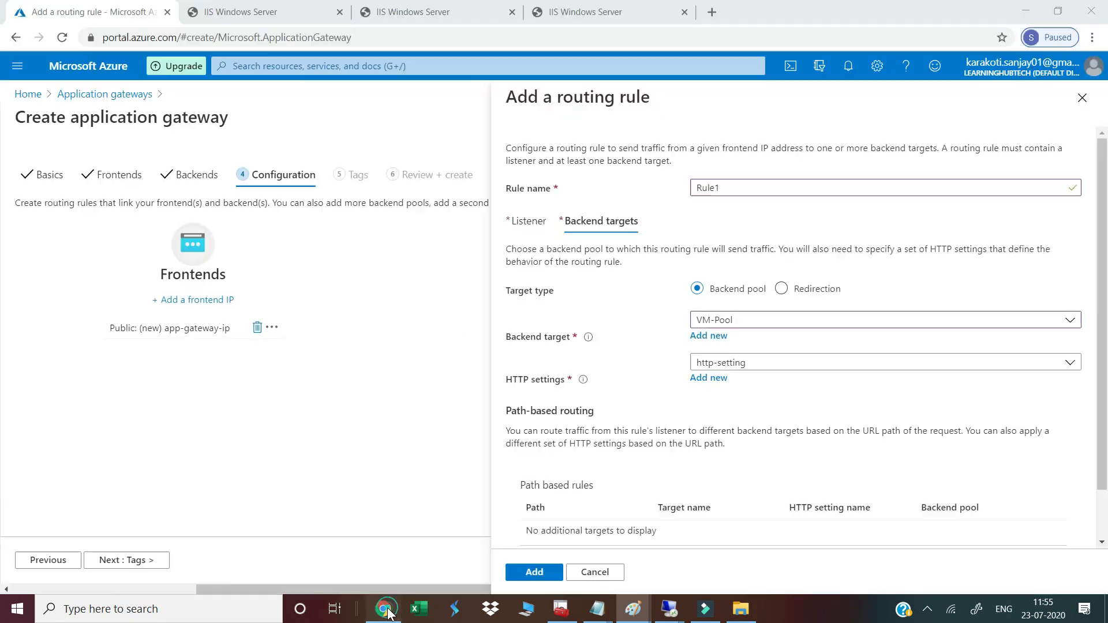
{"action": "left_click", "coordinate": [531, 575]}
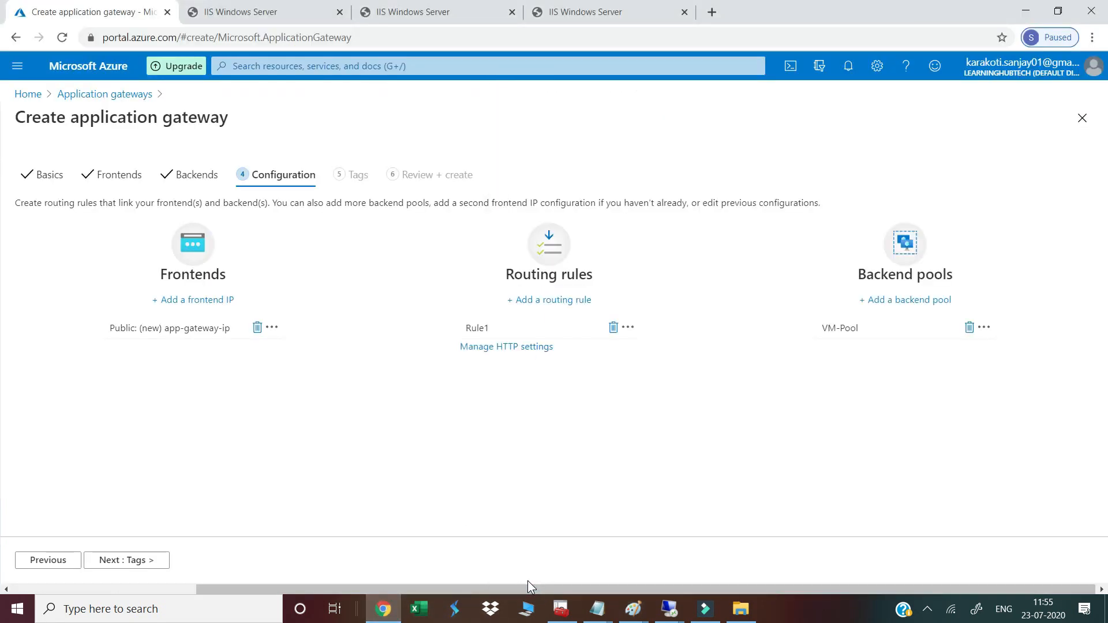
{"action": "left_click", "coordinate": [131, 560]}
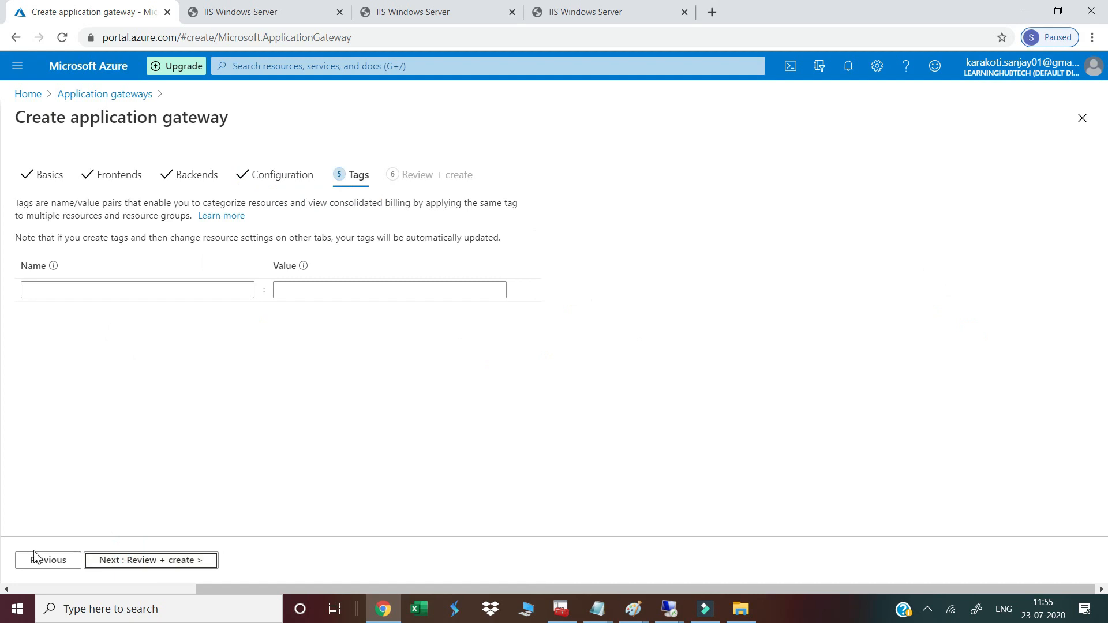
{"action": "left_click", "coordinate": [113, 565]}
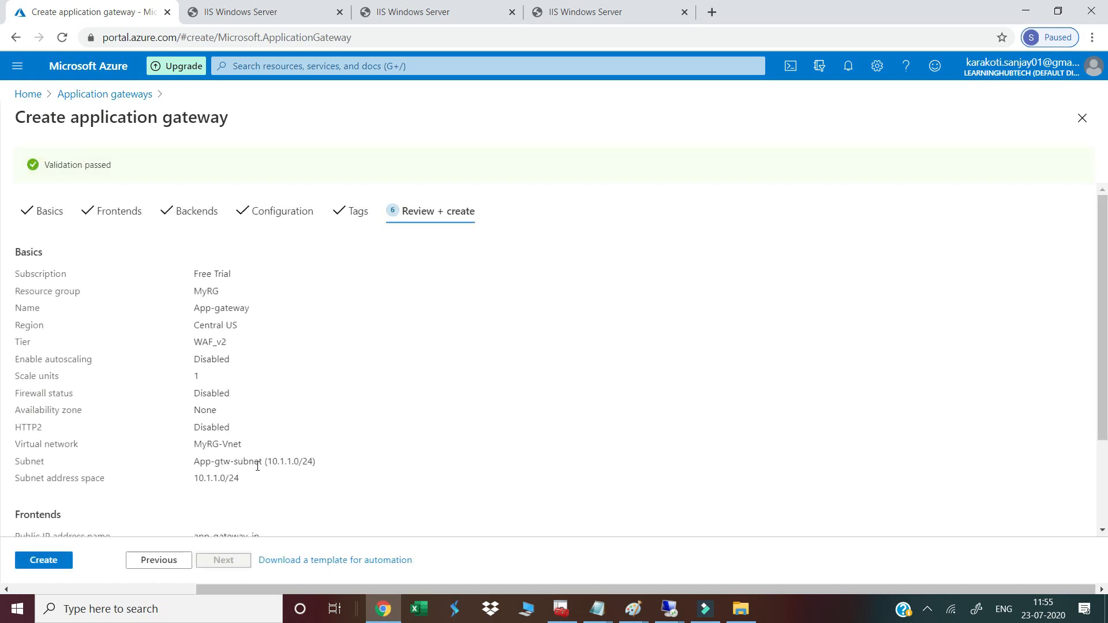
{"action": "left_click", "coordinate": [40, 560]}
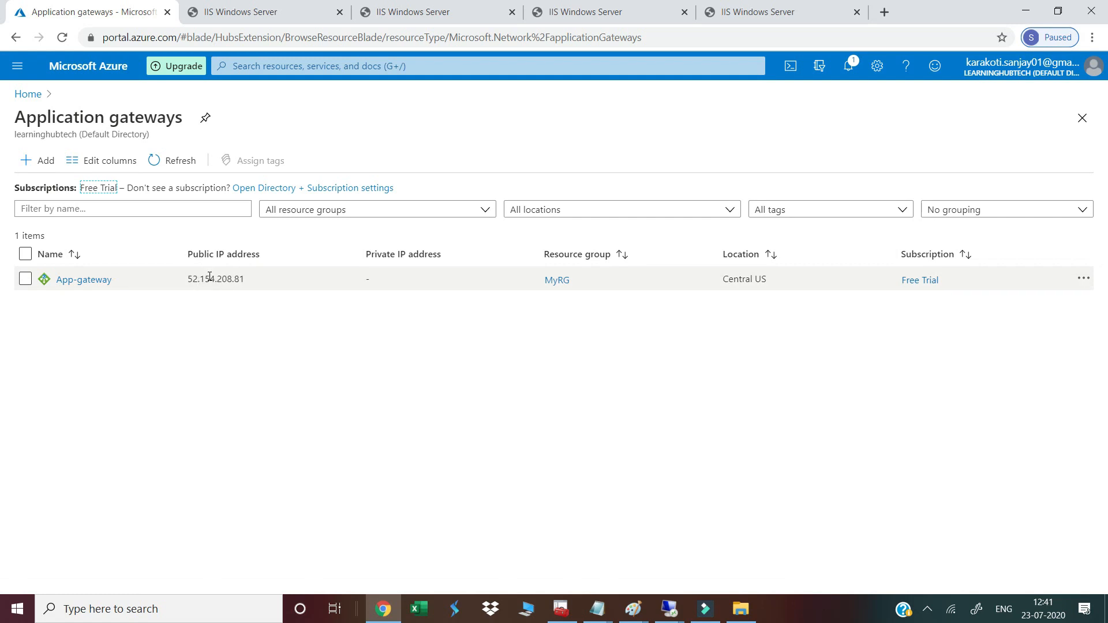
- Open the public IP resource app-gateway-ip of App-gateway and copy its IP address
{"action": "left_click", "coordinate": [86, 280]}
{"action": "left_click", "coordinate": [820, 236]}
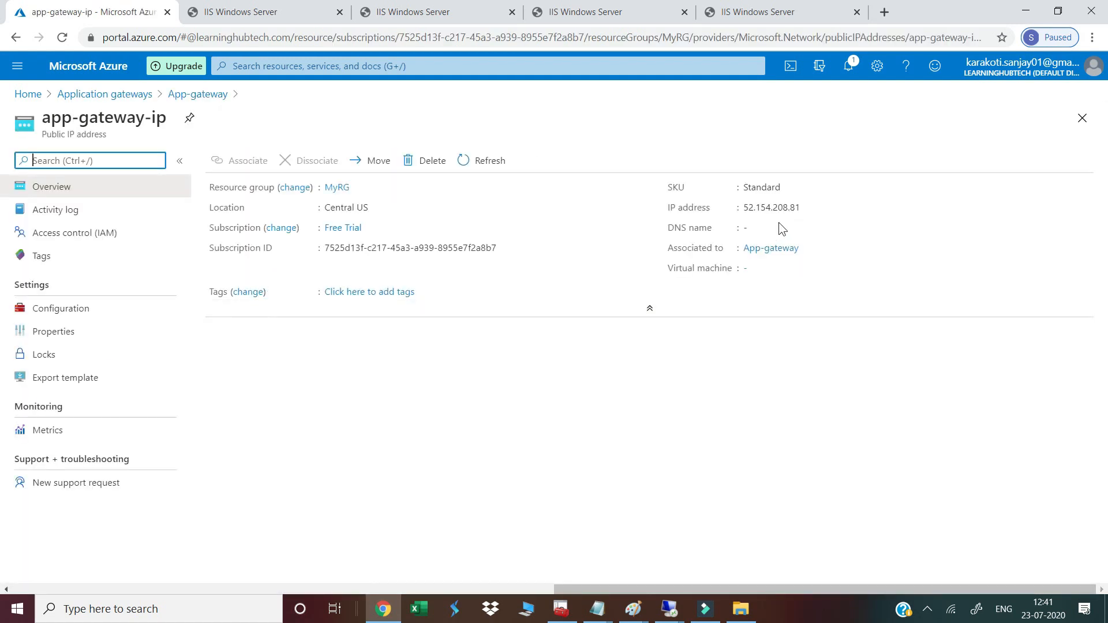
{"action": "left_click", "coordinate": [809, 207]}
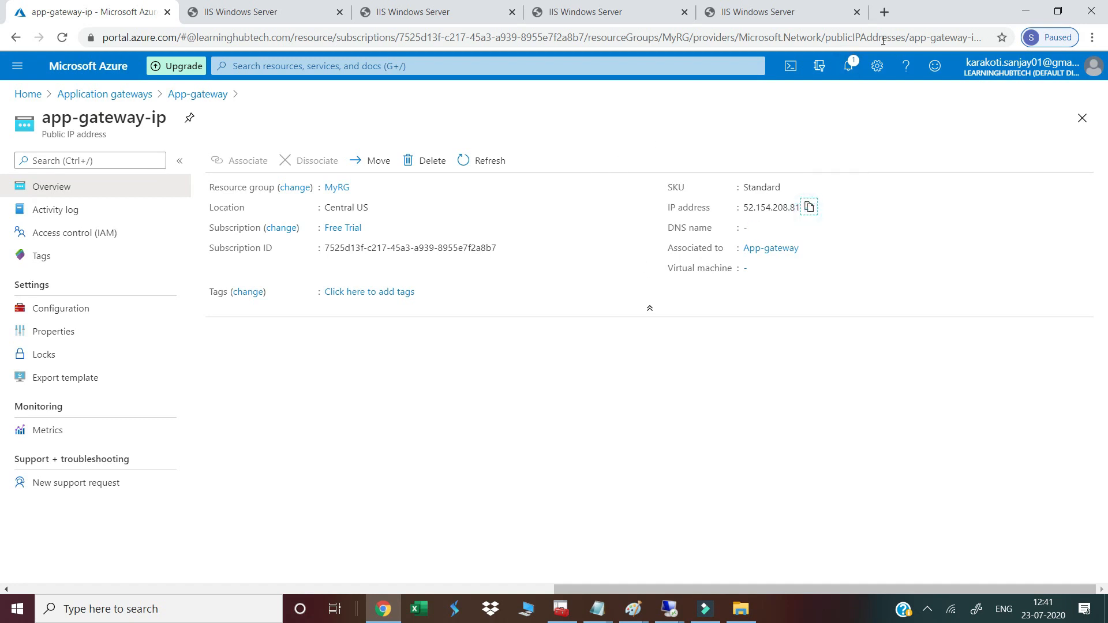
- Load the gateway's public address 52.154.208.81 in a new browser tab to test the routing
{"action": "left_click", "coordinate": [885, 11]}
{"action": "left_click", "coordinate": [386, 34]}
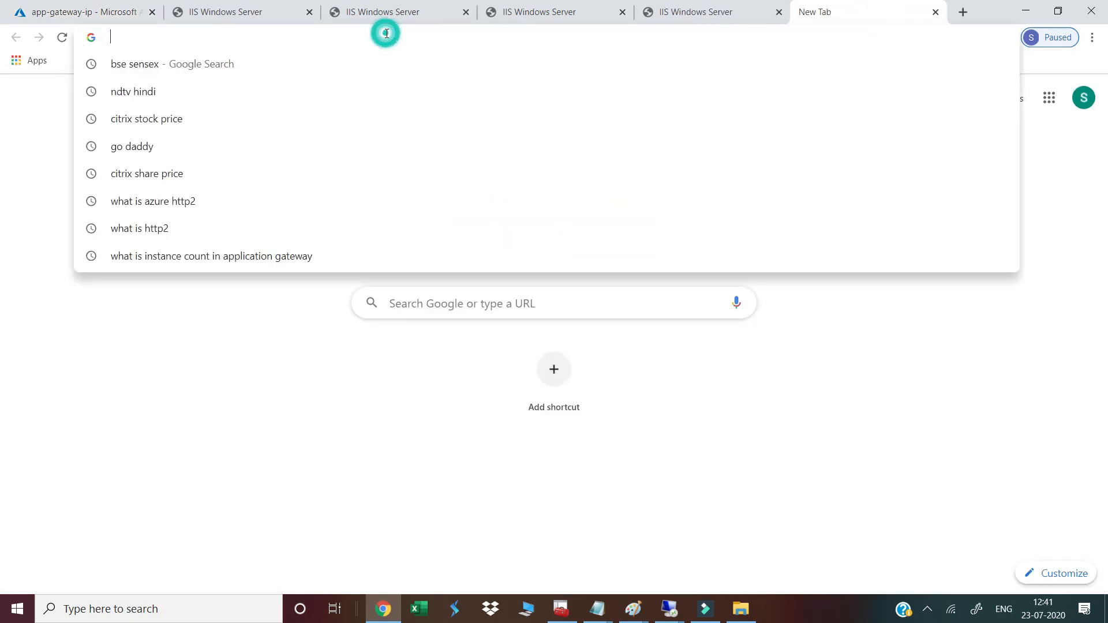
{"action": "type", "text": "52.154.208.81"}
{"action": "key", "text": "Return"}
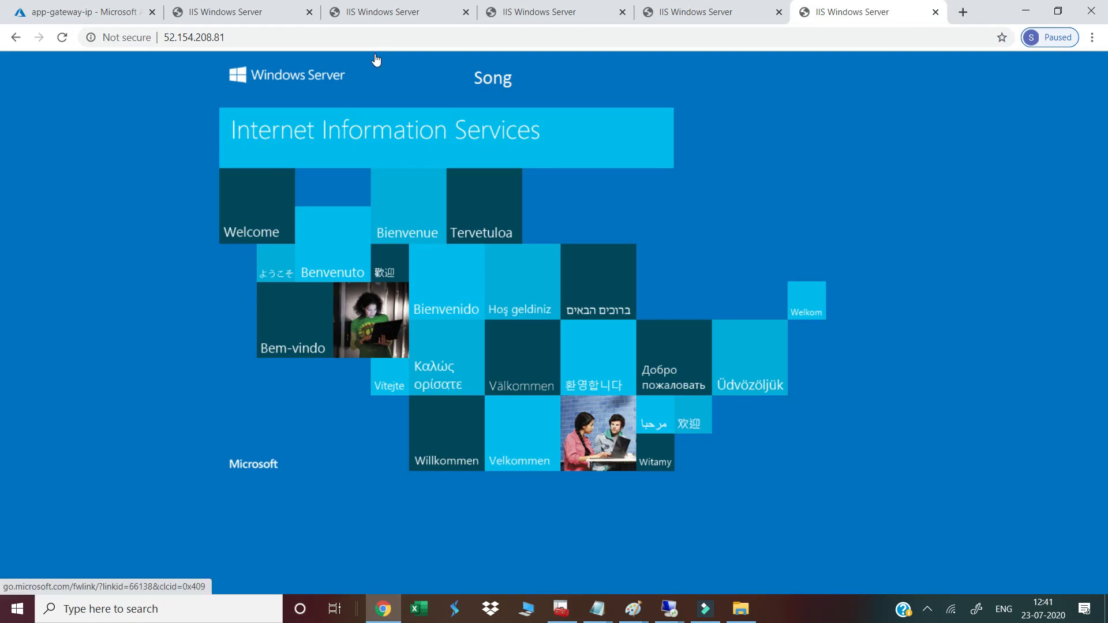